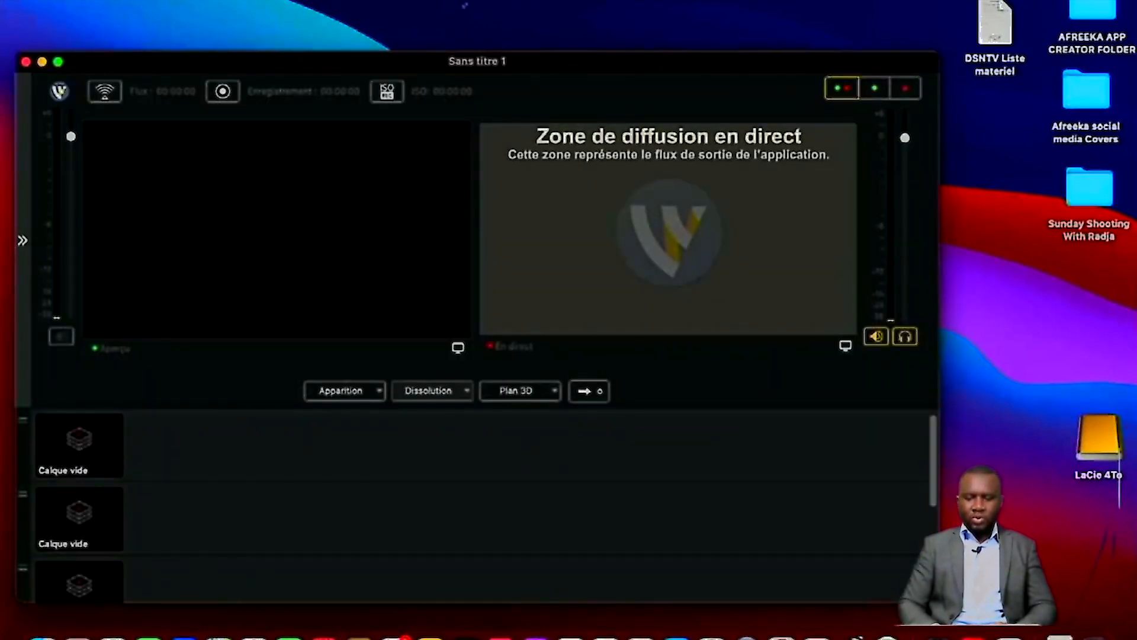
Enlarge the document window so it fills the screen.
left_click_drag(940, 52, 1136, 0)
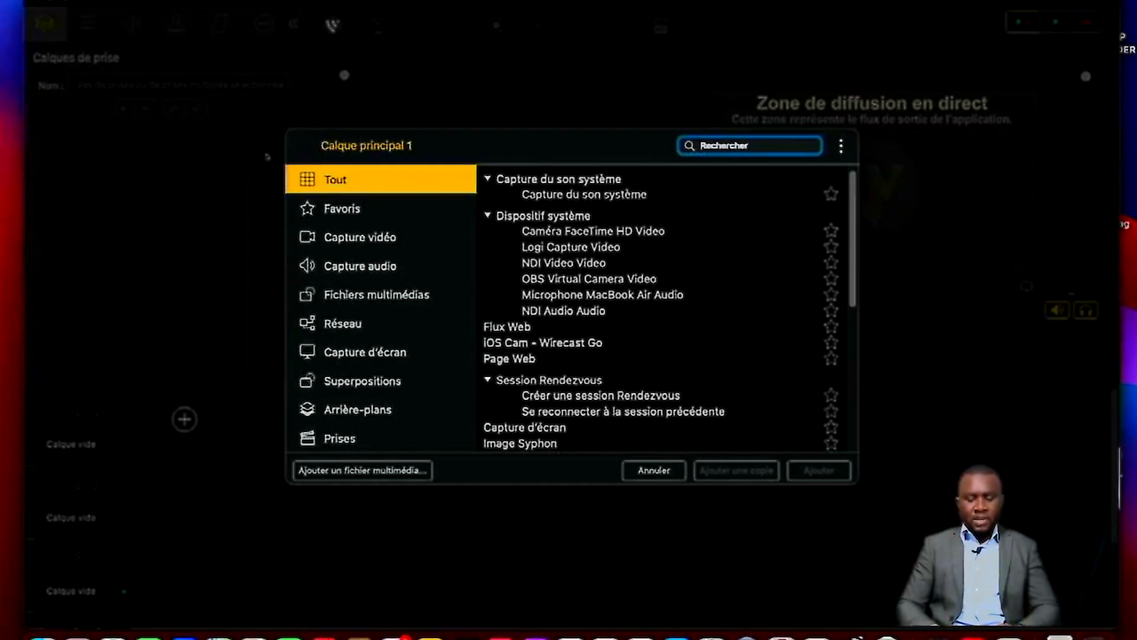
Look through the available source types and add a new playlist shot (Nouvelle prise de liste de lecture) to Calque principal 1.
scroll(663, 308, "down", 1)
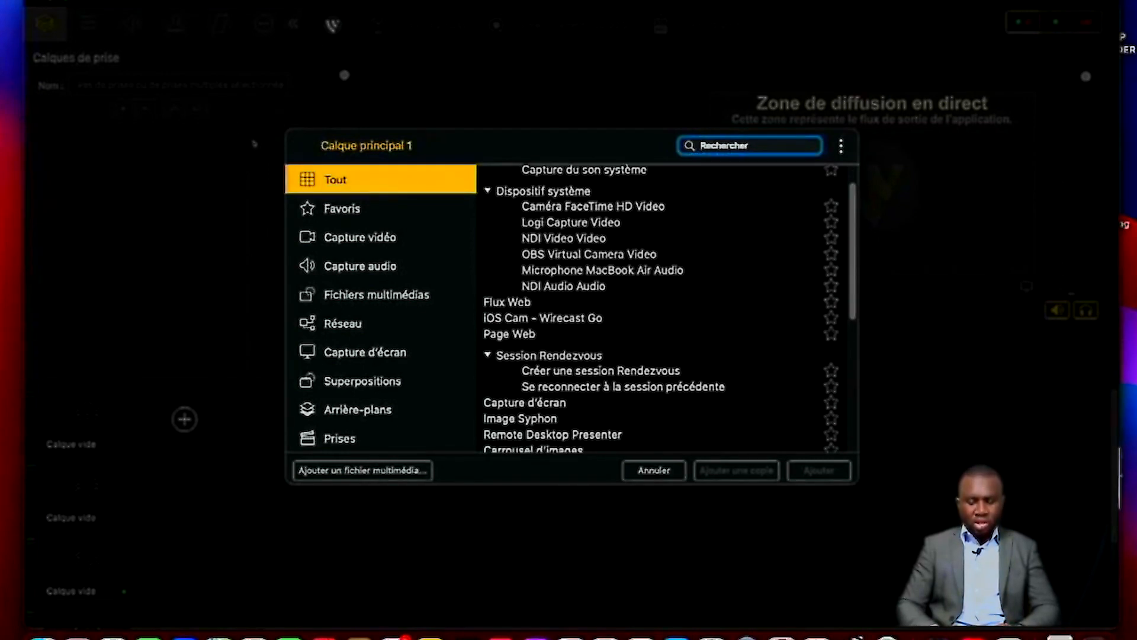
scroll(663, 308, "down", 3)
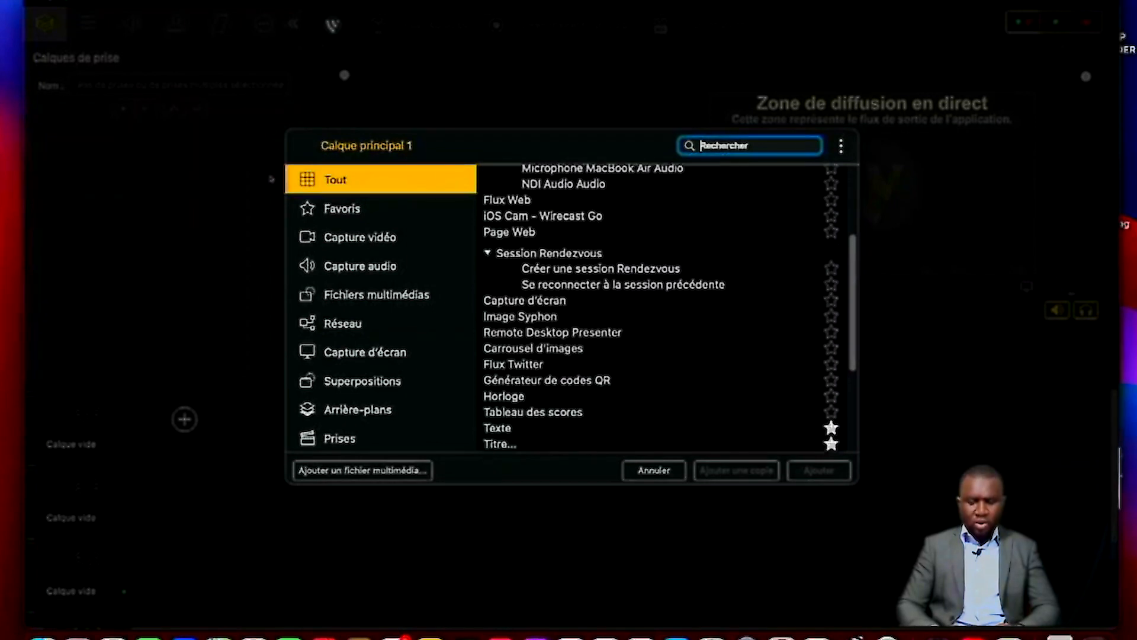
scroll(663, 308, "down", 1)
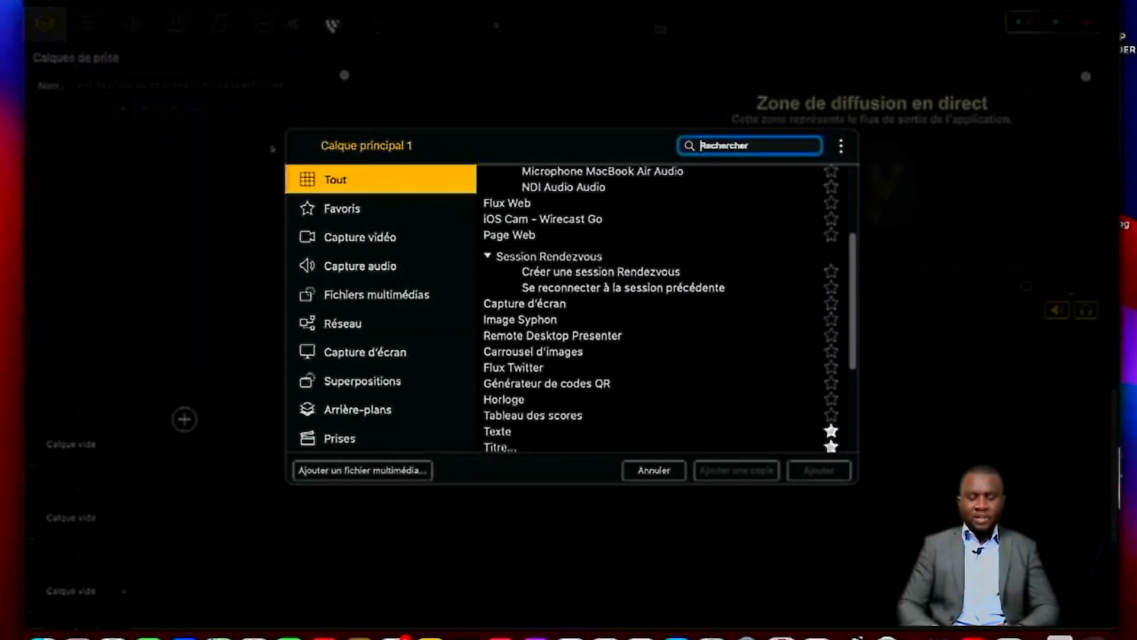
scroll(664, 307, "down", 2)
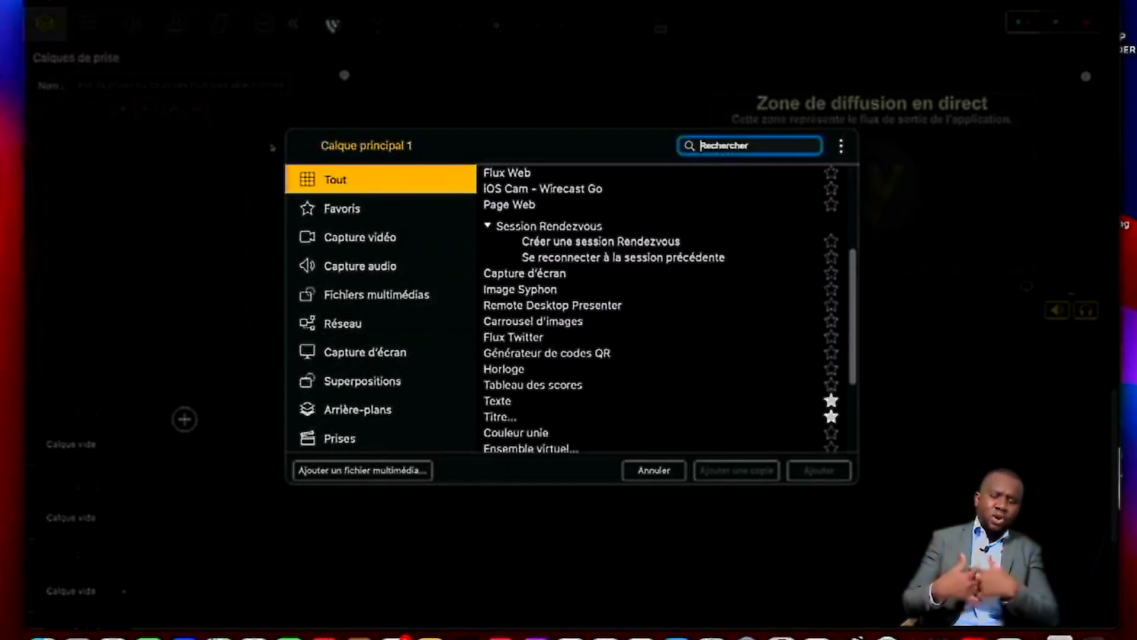
scroll(651, 308, "down", 5)
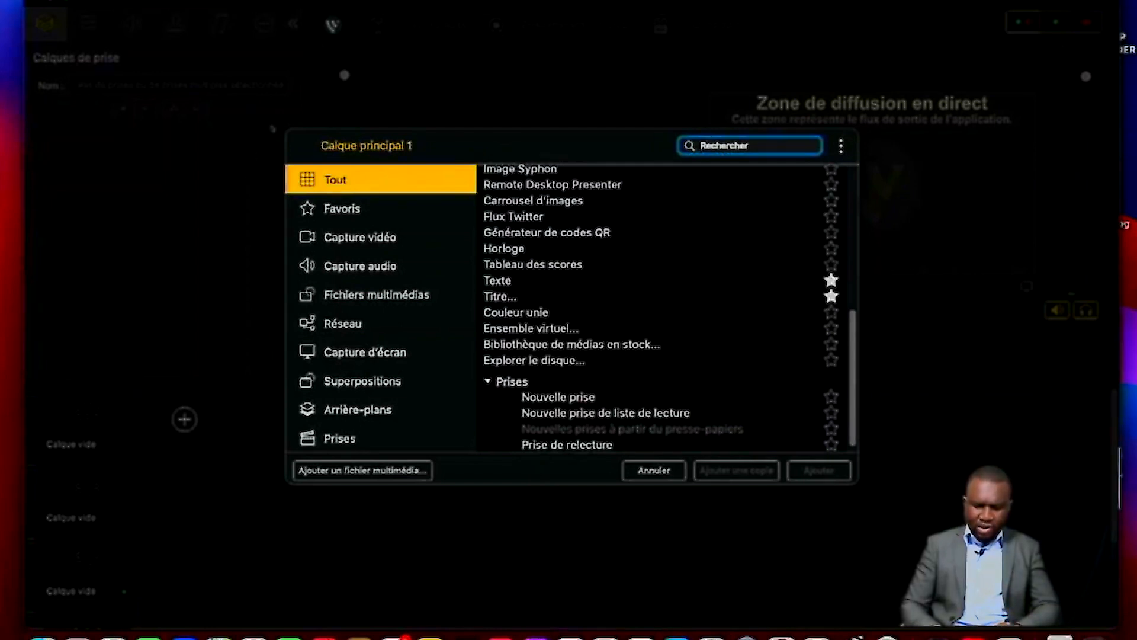
scroll(669, 308, "up", 2)
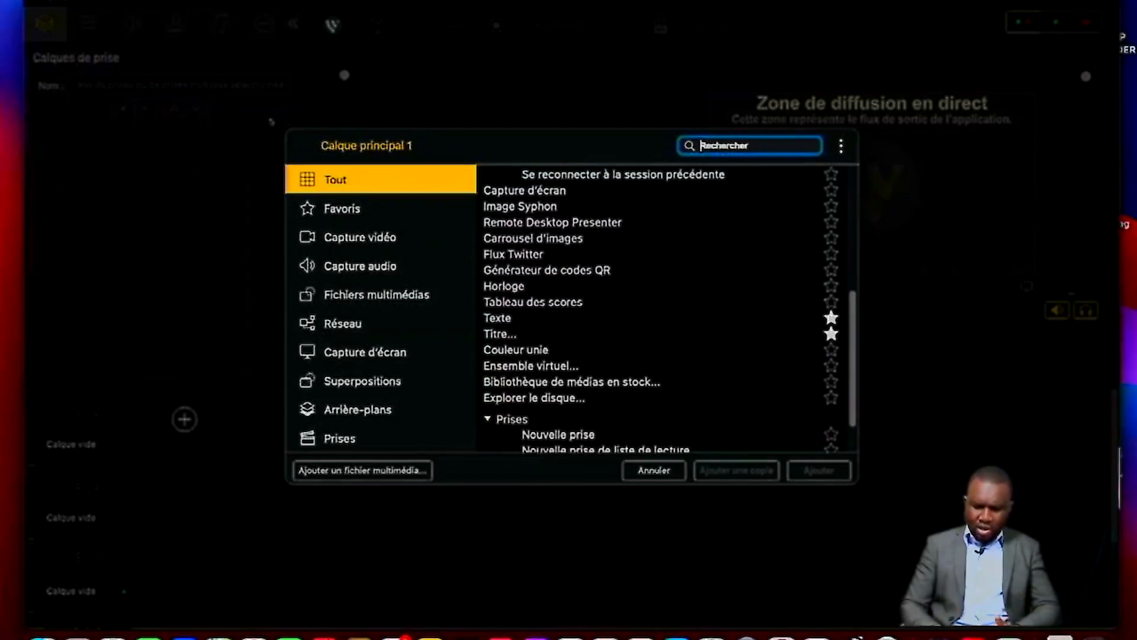
scroll(669, 308, "down", 2)
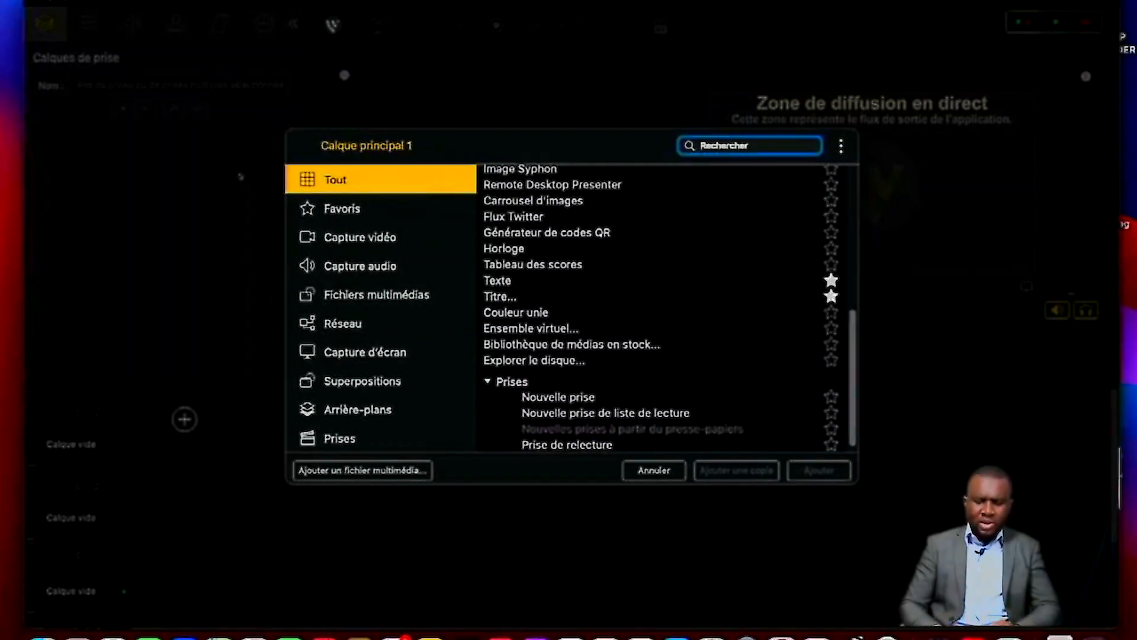
left_click(487, 381)
scroll(529, 376, "down", 1)
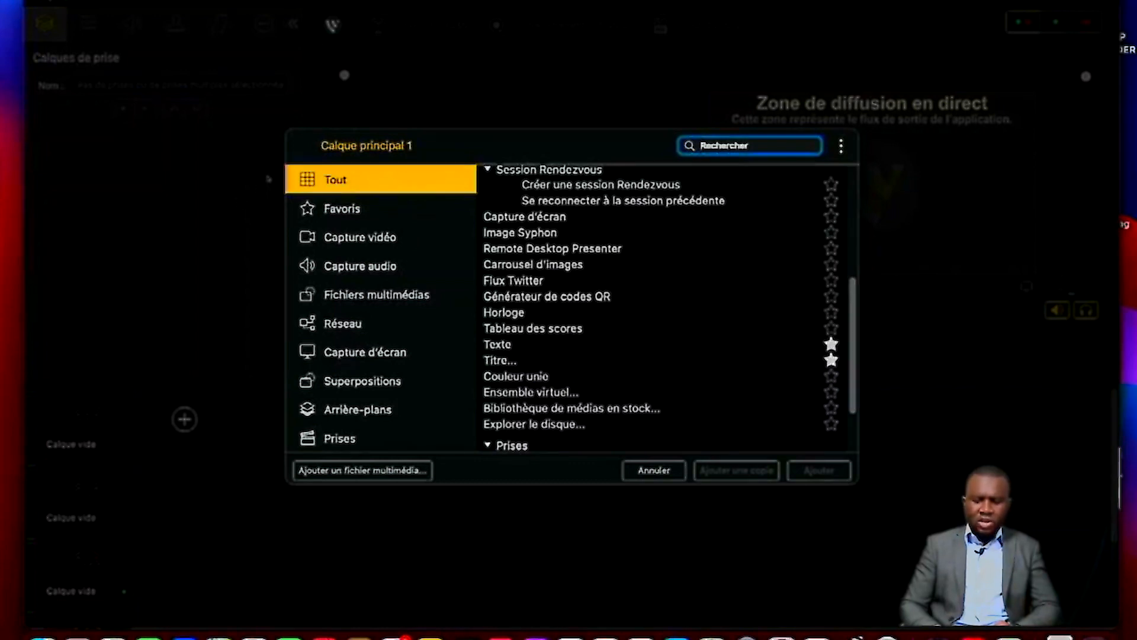
left_click(487, 445)
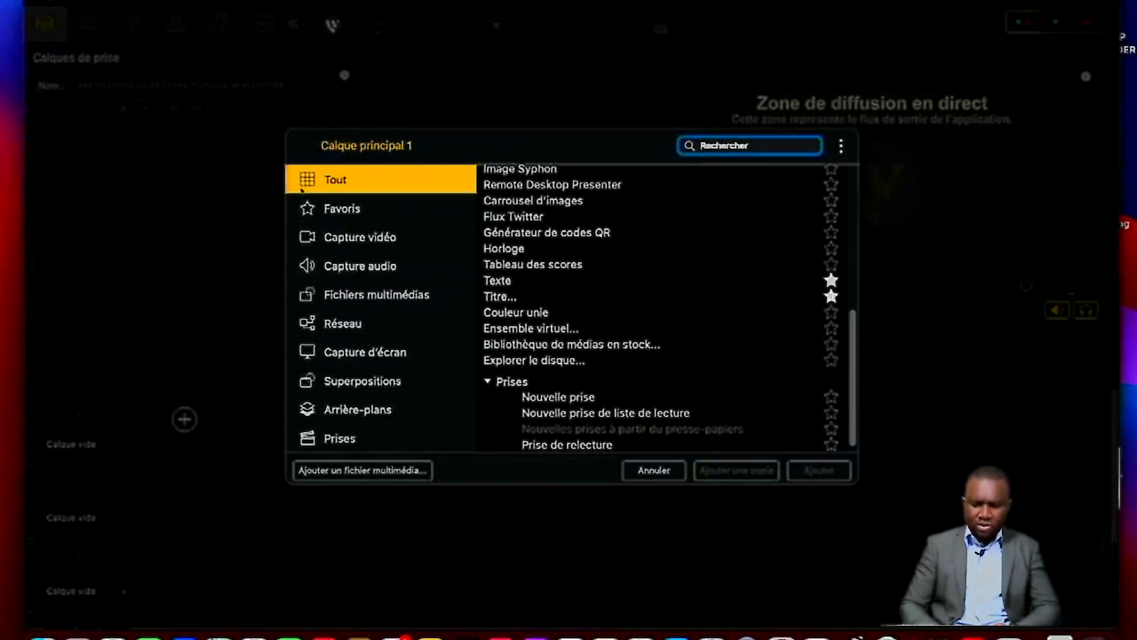
left_click(606, 413)
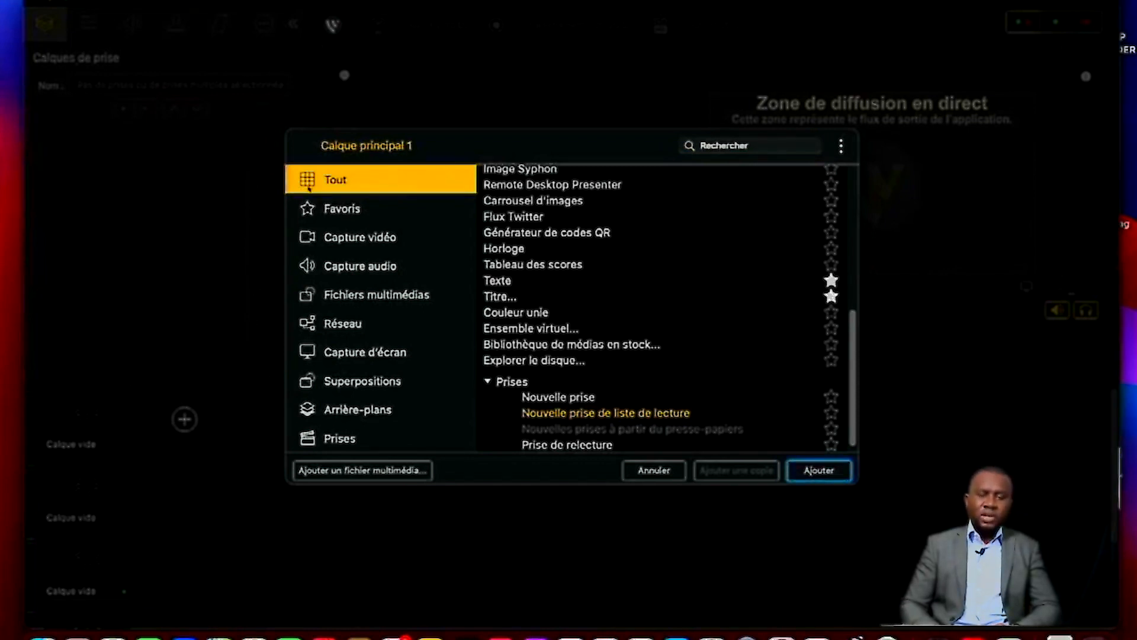
key("Return")
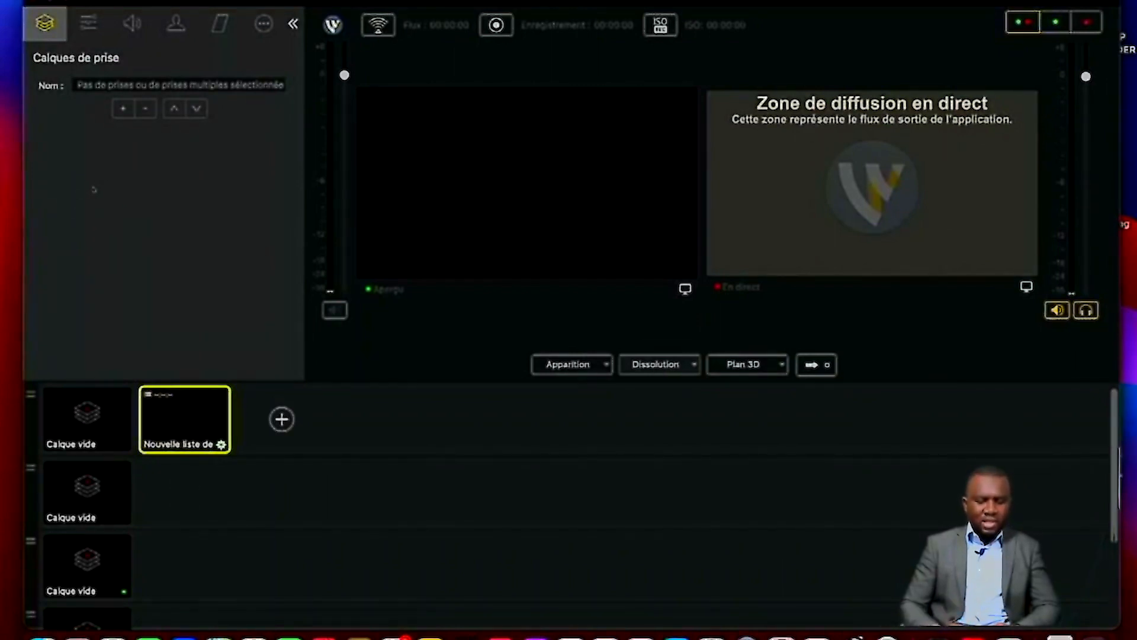
Rename the new playlist shot as Playlist.
right_click(194, 416)
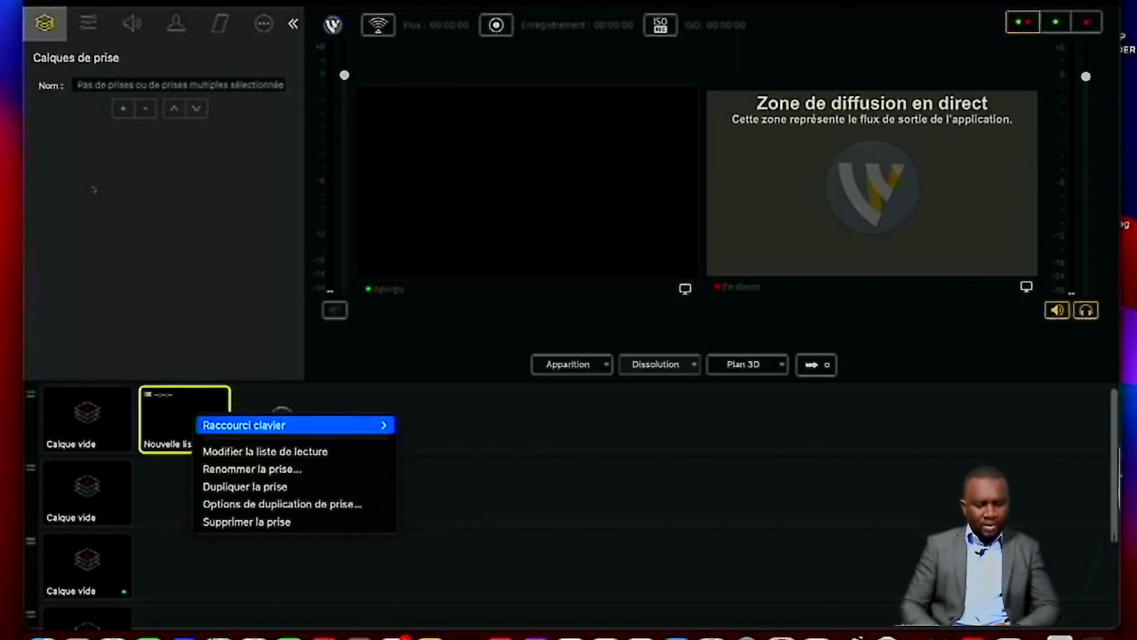
key("Return")
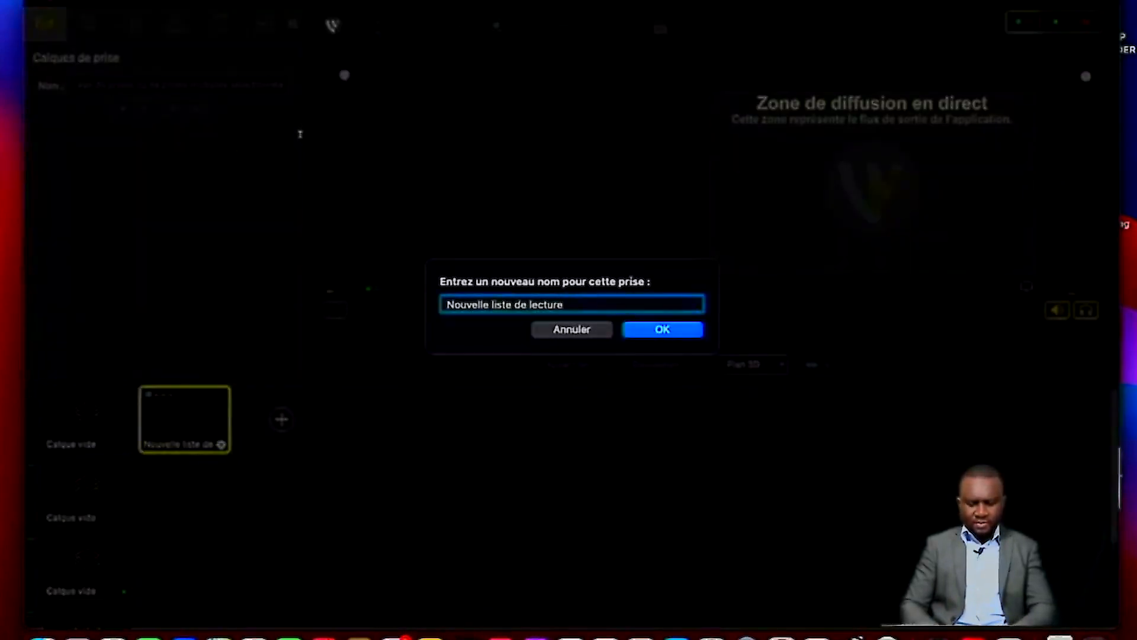
key("BackSpace")
key("BackSpace")
key("BackSpace")
key("BackSpace")
key("BackSpace")
key("BackSpace")
key("BackSpace")
key("BackSpace")
key("BackSpace")
key("BackSpace")
key("BackSpace")
key("BackSpace")
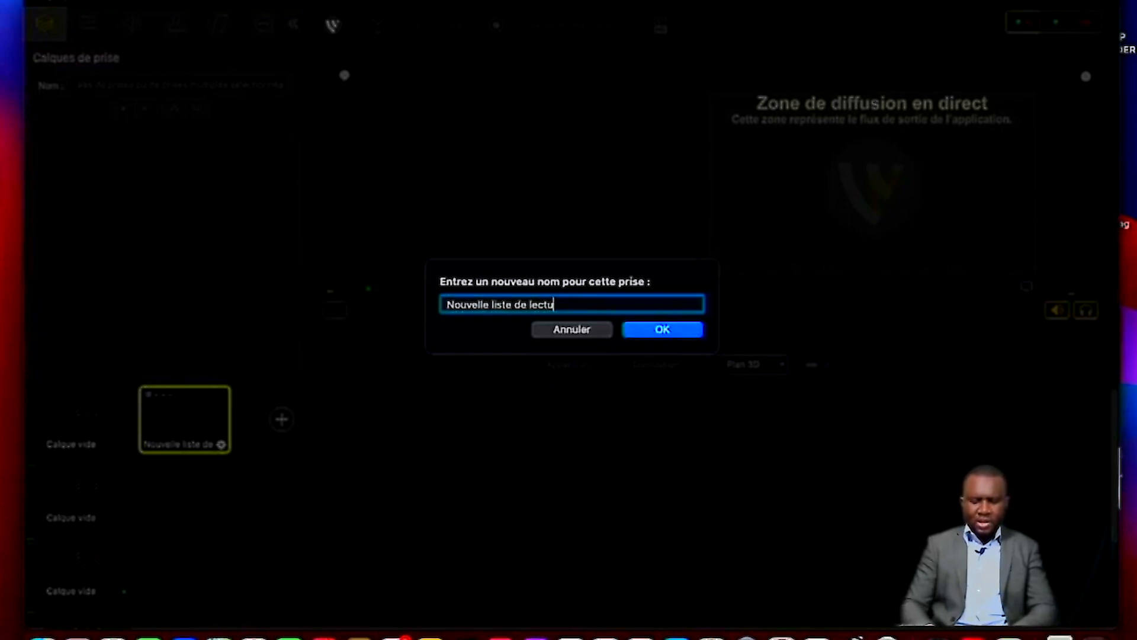
key("BackSpace")
key("BackSpace")
key("BackSpace")
key("BackSpace")
key("BackSpace")
key("BackSpace")
key("BackSpace")
key("BackSpace")
key("BackSpace")
key("BackSpace")
key("BackSpace")
key("BackSpace")
key("BackSpace")
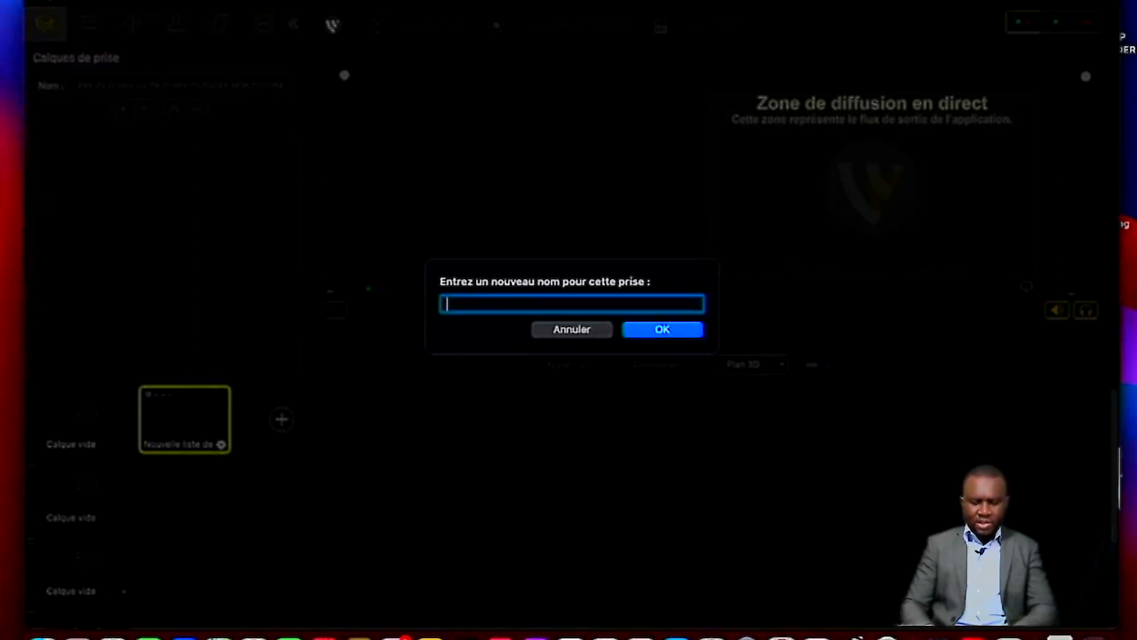
type("Pla")
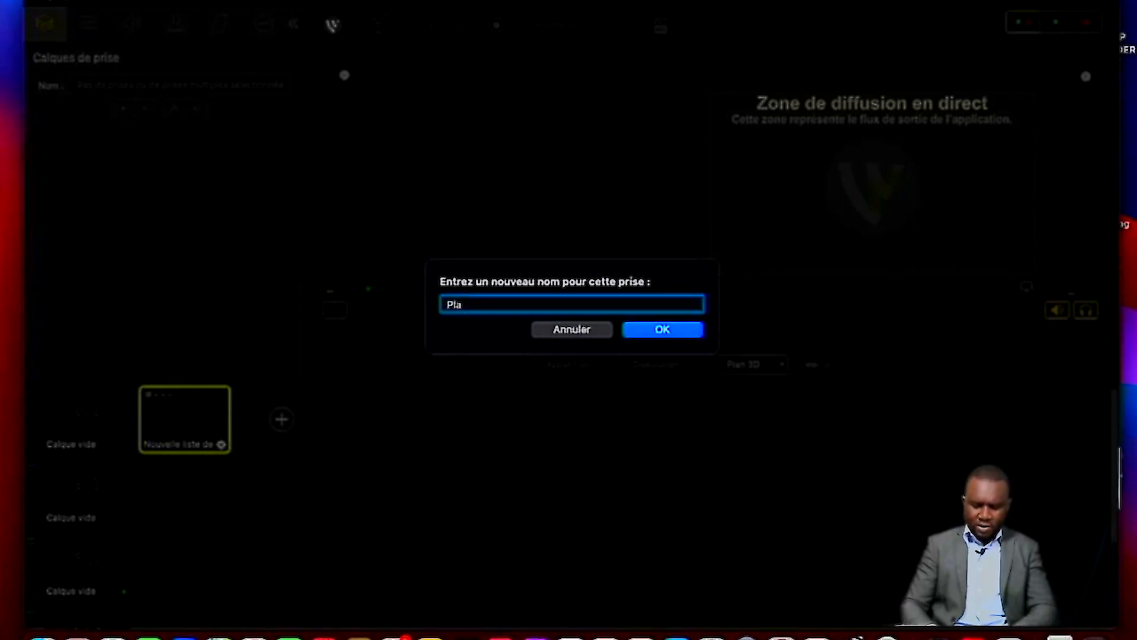
type("ylist")
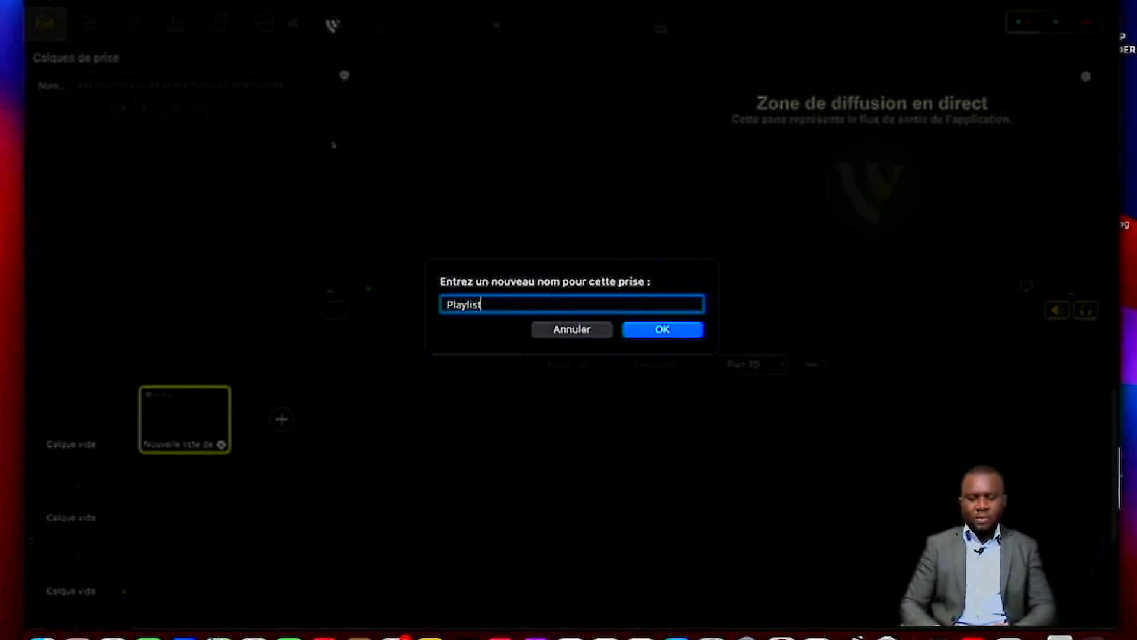
key("Return")
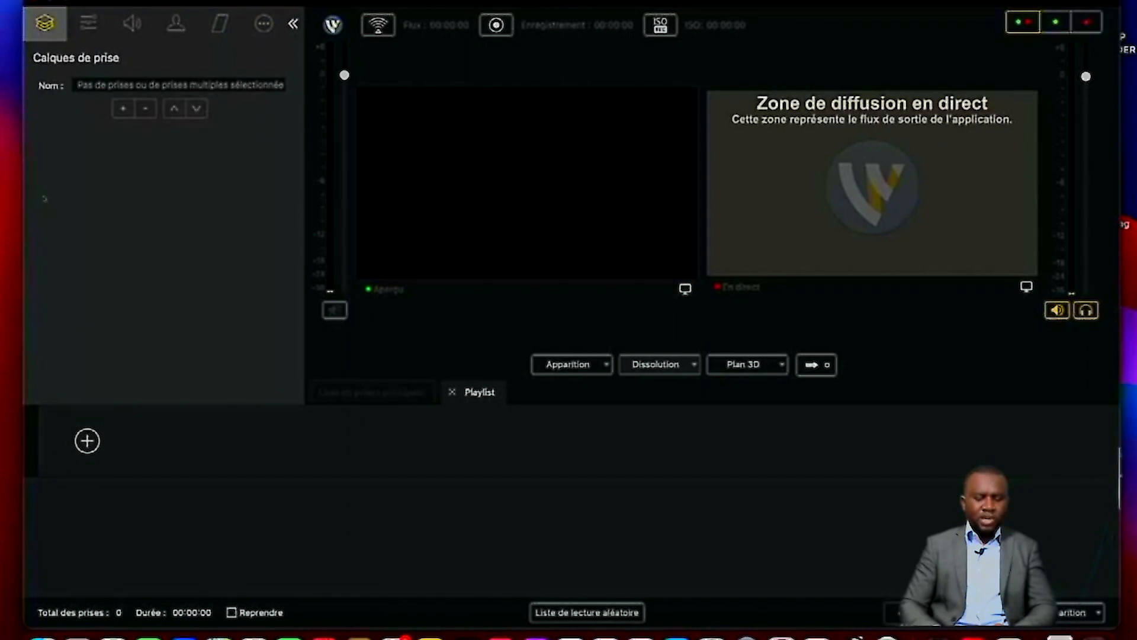
Add 8 MARS Mi Prod For Resolve.mov from the LaCie 4To drive to the playlist and send it live.
left_click(87, 440)
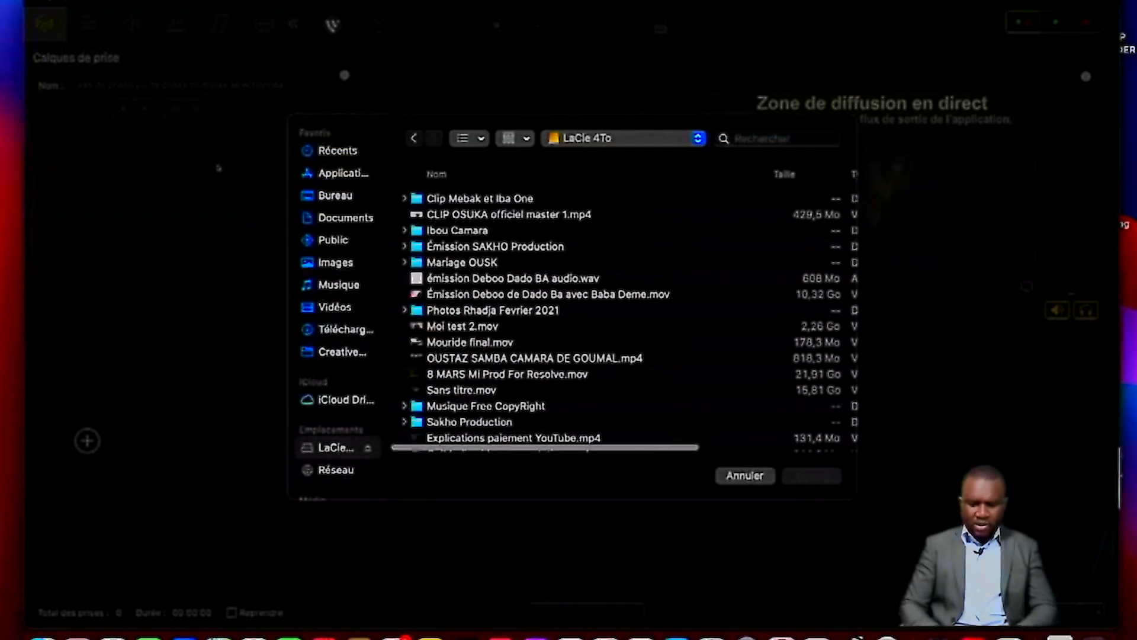
left_click(507, 374)
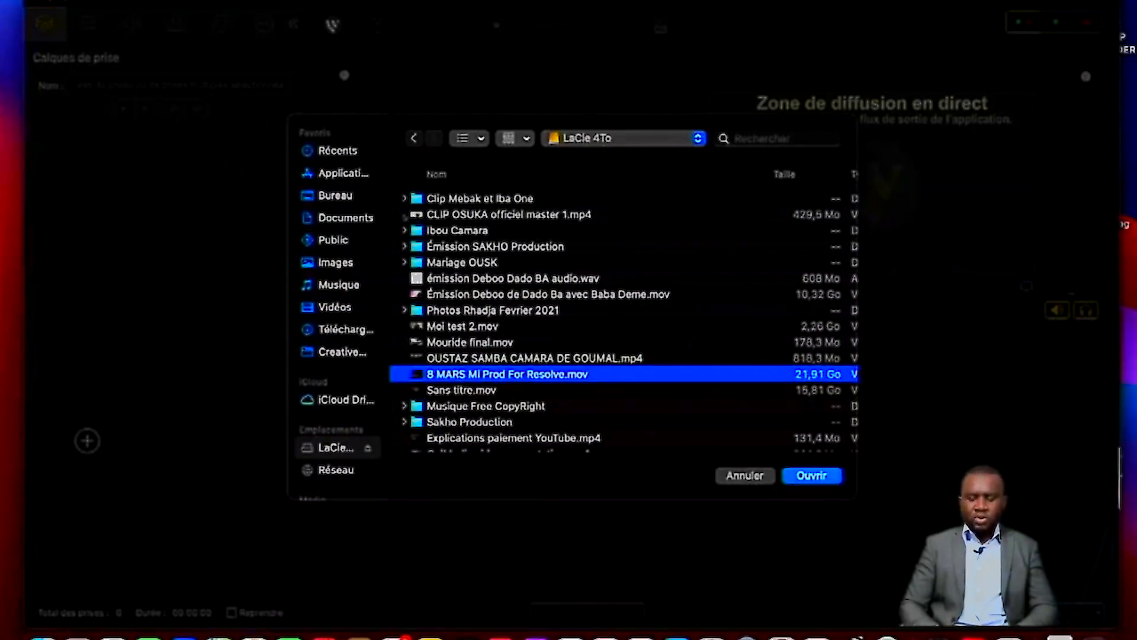
left_click(812, 475)
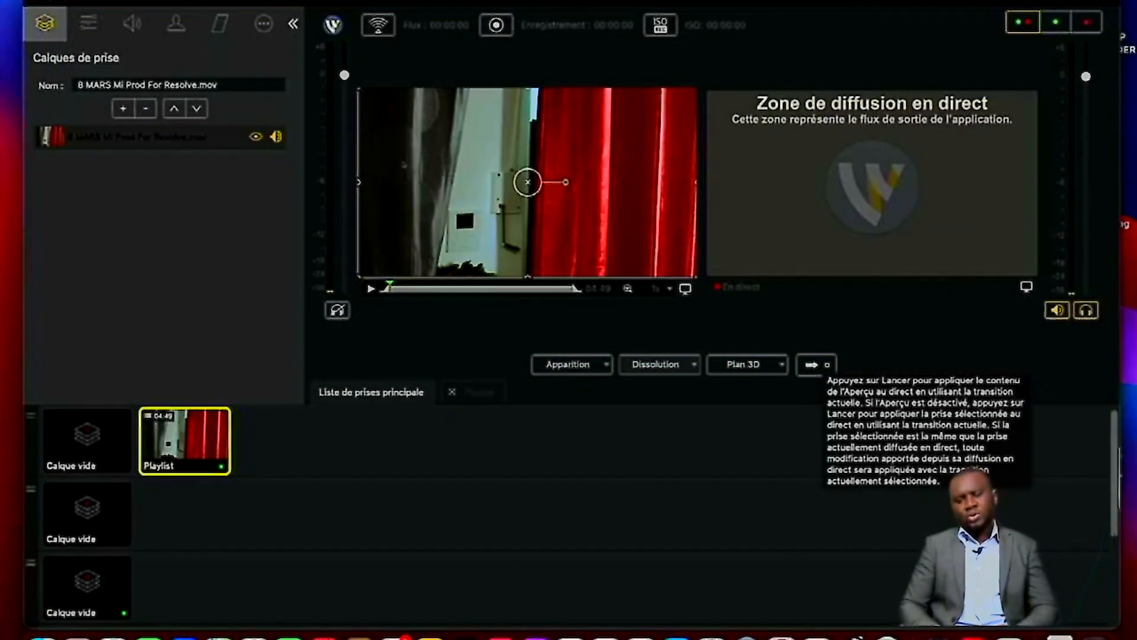
left_click(817, 364)
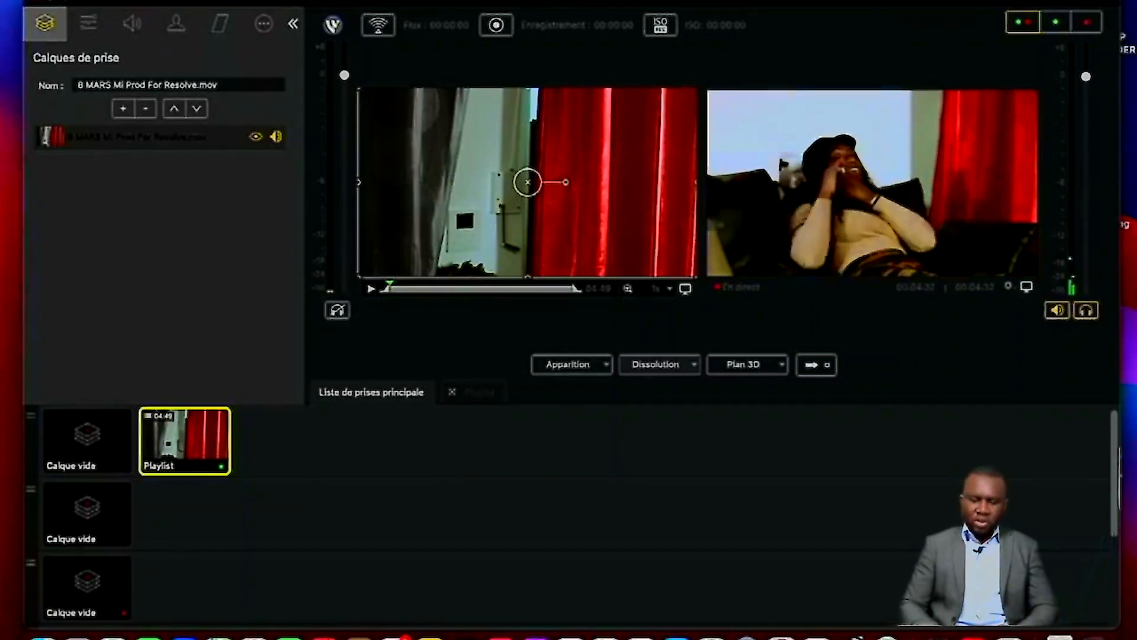
Open the playlist's contents, turn down the computer's volume and enable the playlist's Reprendre option.
double_click(184, 441)
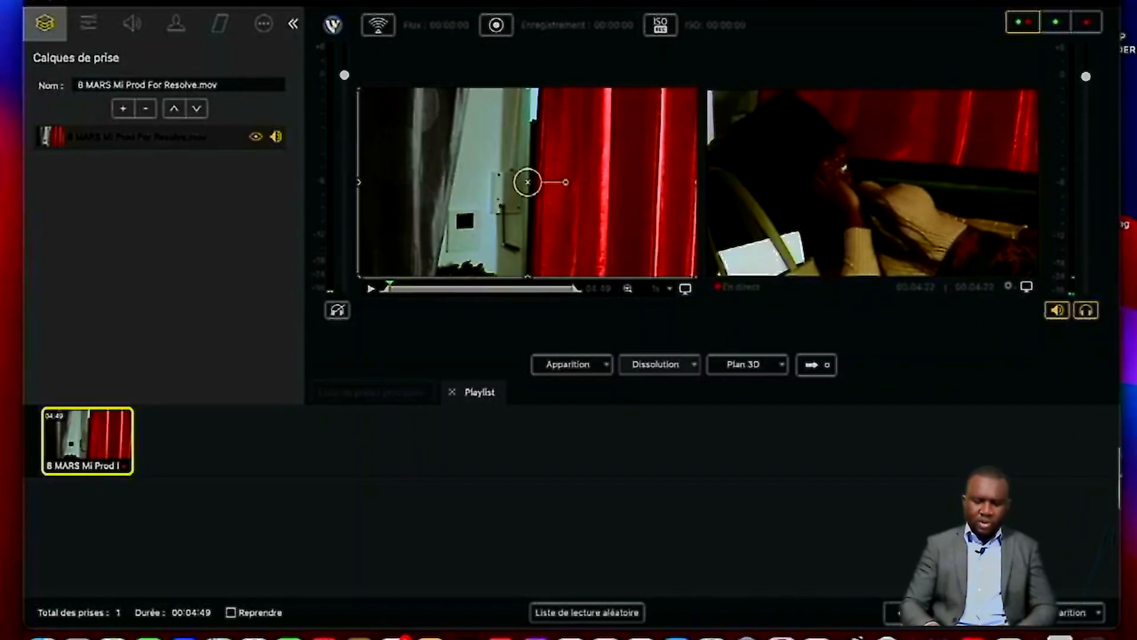
key("XF86AudioRaiseVolume")
key("XF86AudioLowerVolume")
key("XF86AudioLowerVolume")
key("XF86AudioLowerVolume")
key("XF86AudioLowerVolume")
key("XF86AudioLowerVolume")
key("XF86AudioLowerVolume")
key("XF86AudioLowerVolume")
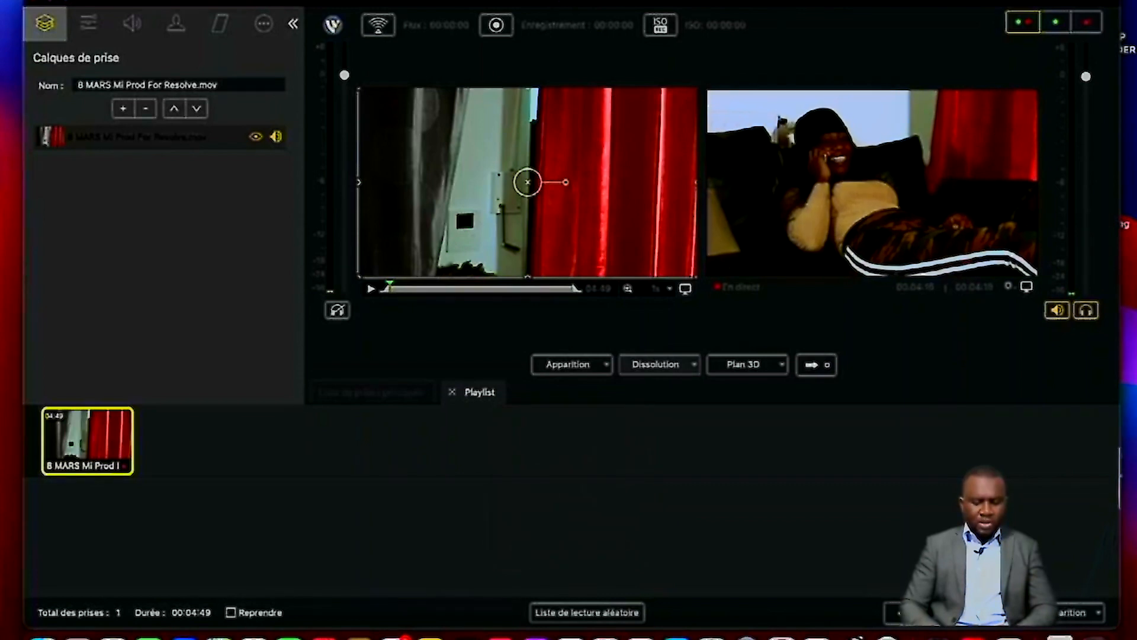
left_click(231, 612)
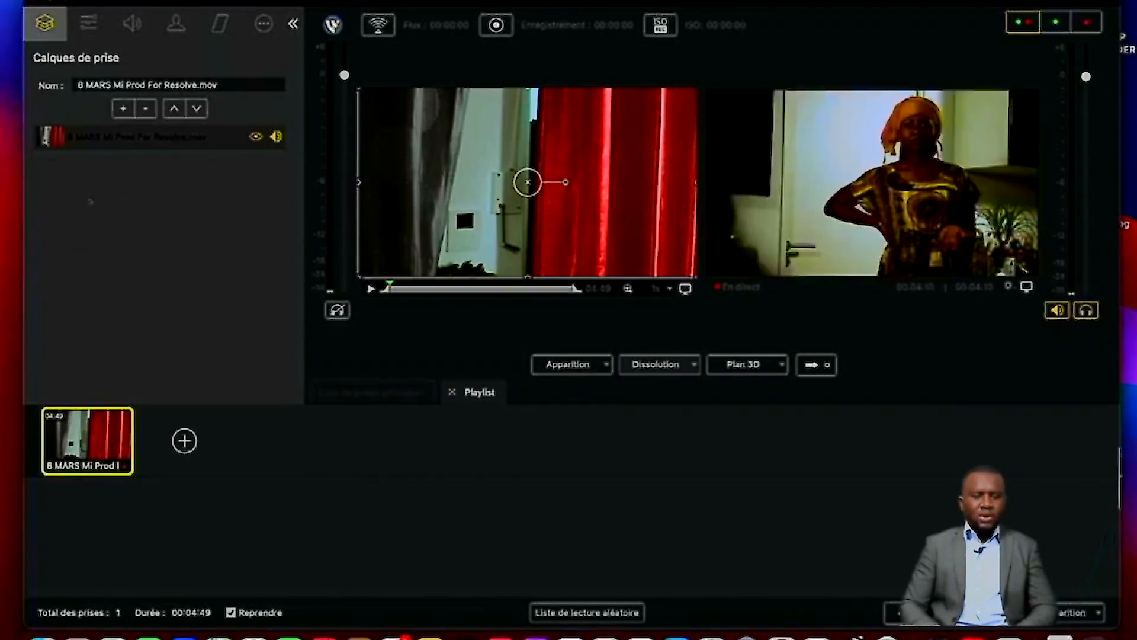
Start adding another media file to the playlist and browse the LaCie 4To drive to the Mes réalisations folder inside Mes Tournages et Shootings.
left_click(185, 440)
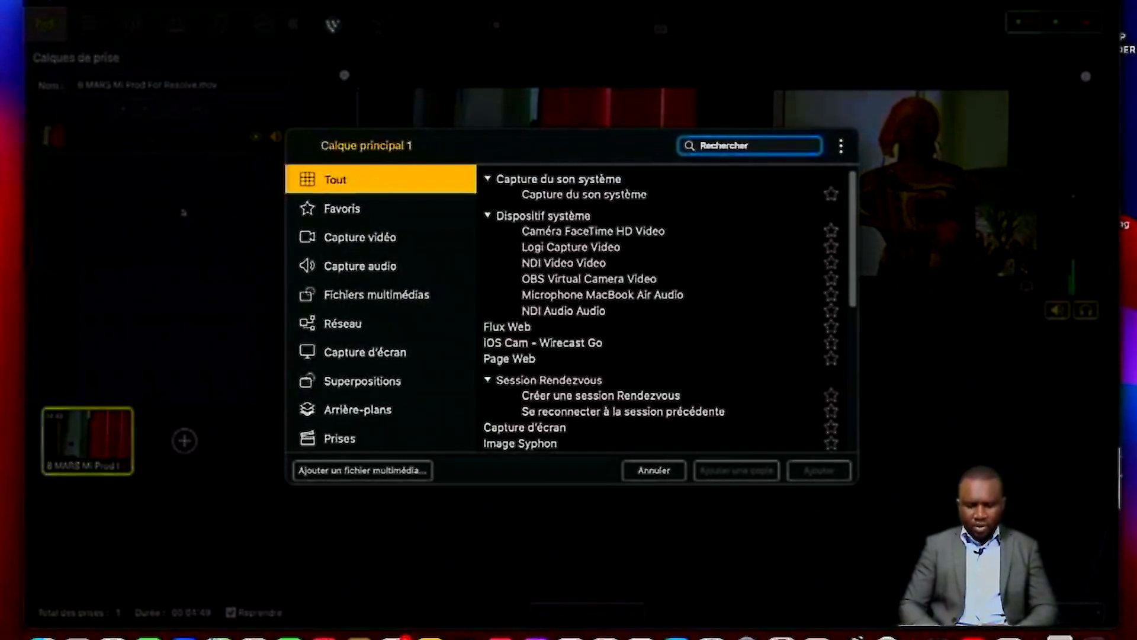
left_click(364, 471)
scroll(514, 379, "down", 1)
scroll(627, 314, "down", 3)
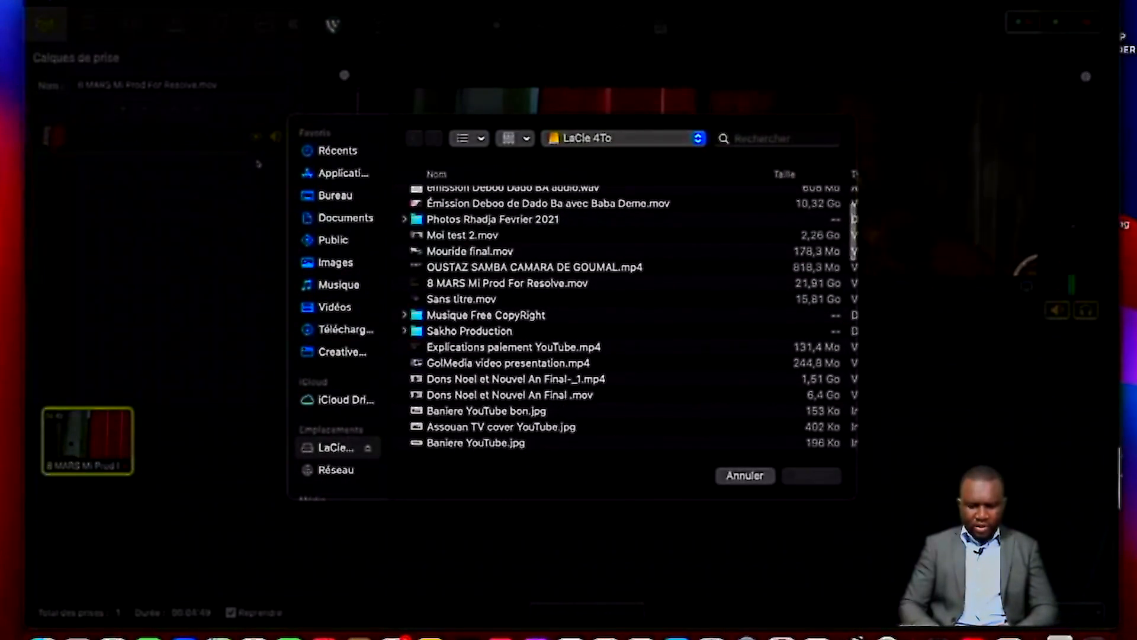
scroll(627, 313, "up", 3)
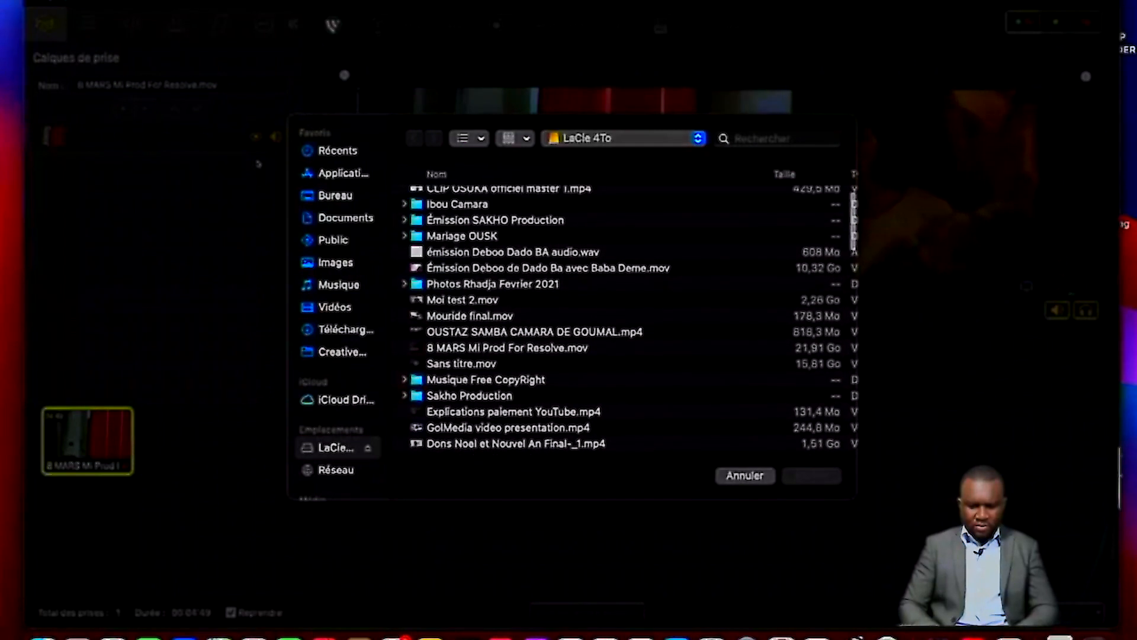
scroll(628, 314, "up", 1)
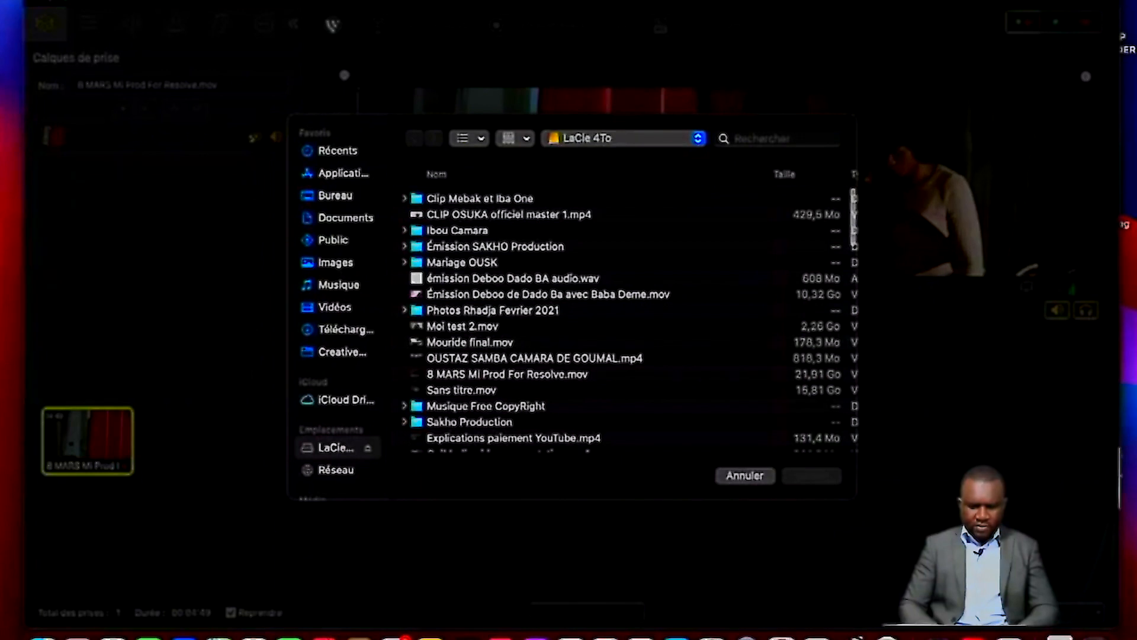
scroll(628, 313, "down", 5)
scroll(628, 314, "down", 2)
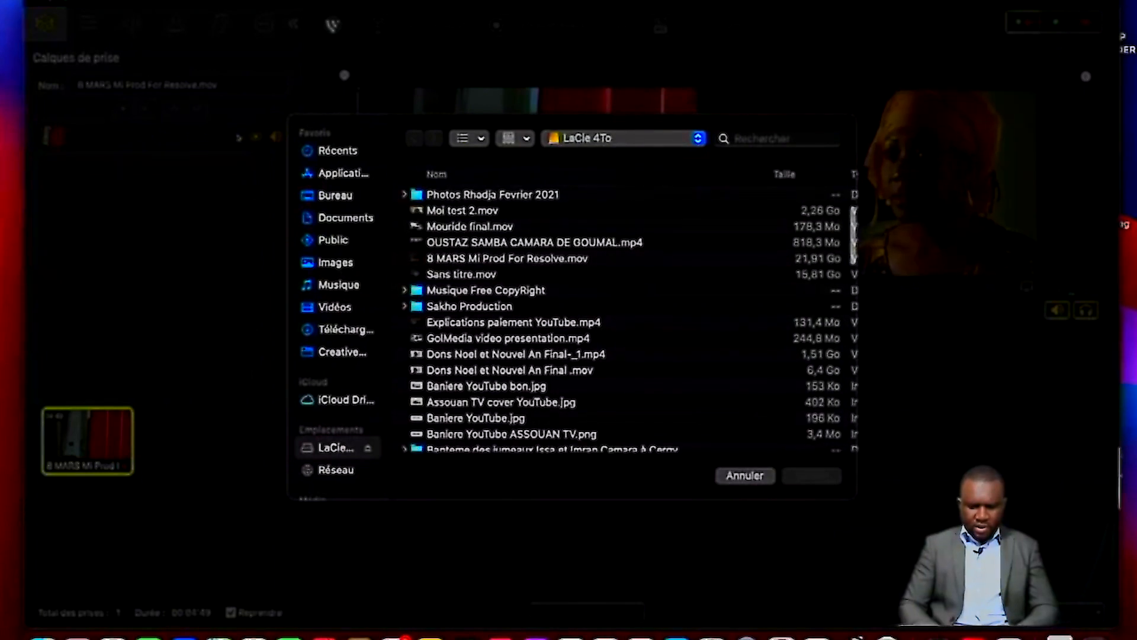
scroll(758, 436, "down", 15)
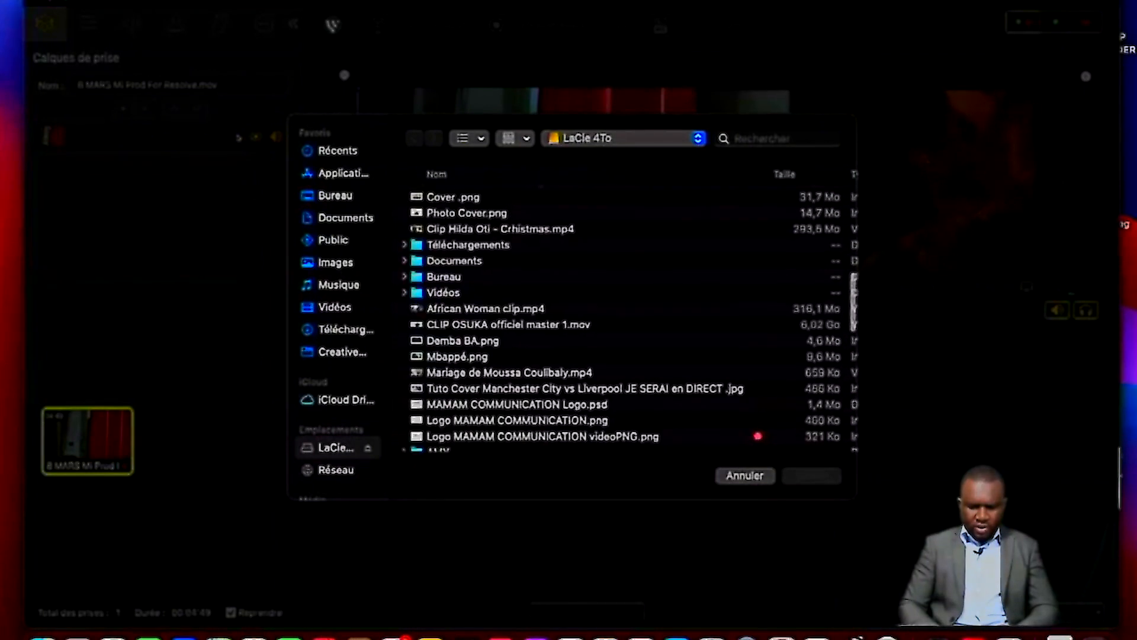
scroll(758, 436, "down", 15)
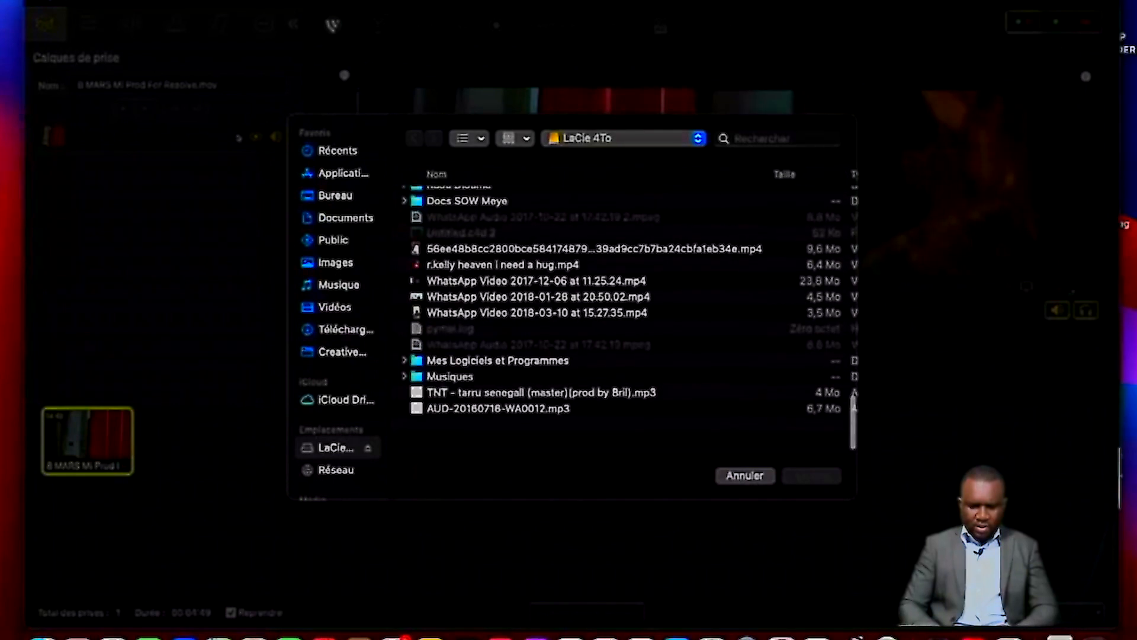
scroll(628, 314, "up", 4)
scroll(628, 313, "down", 1)
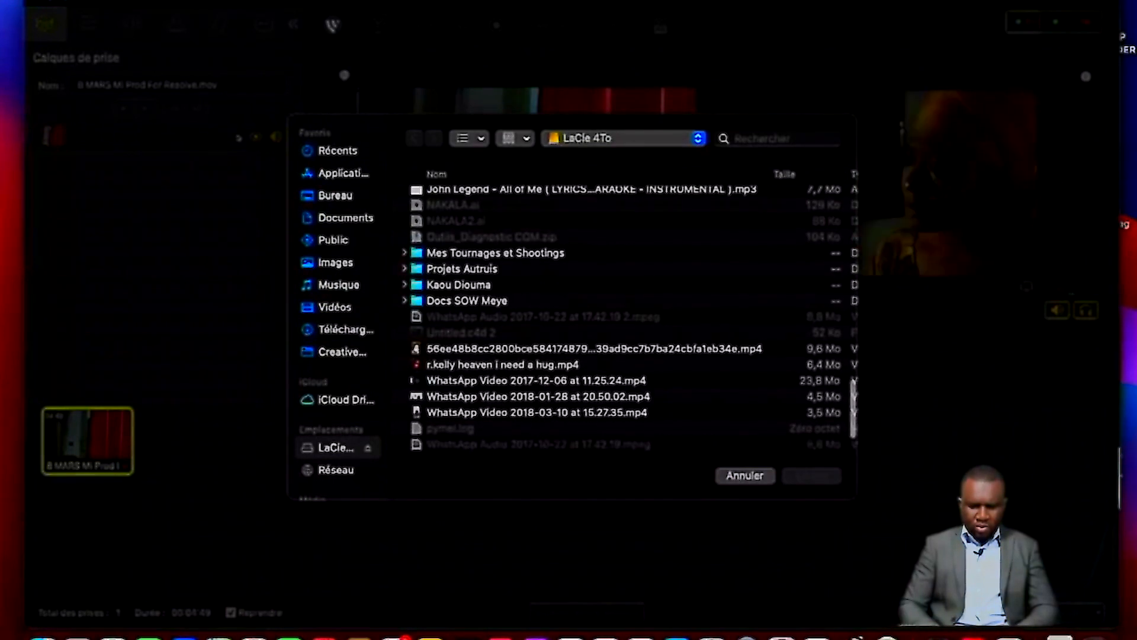
double_click(495, 252)
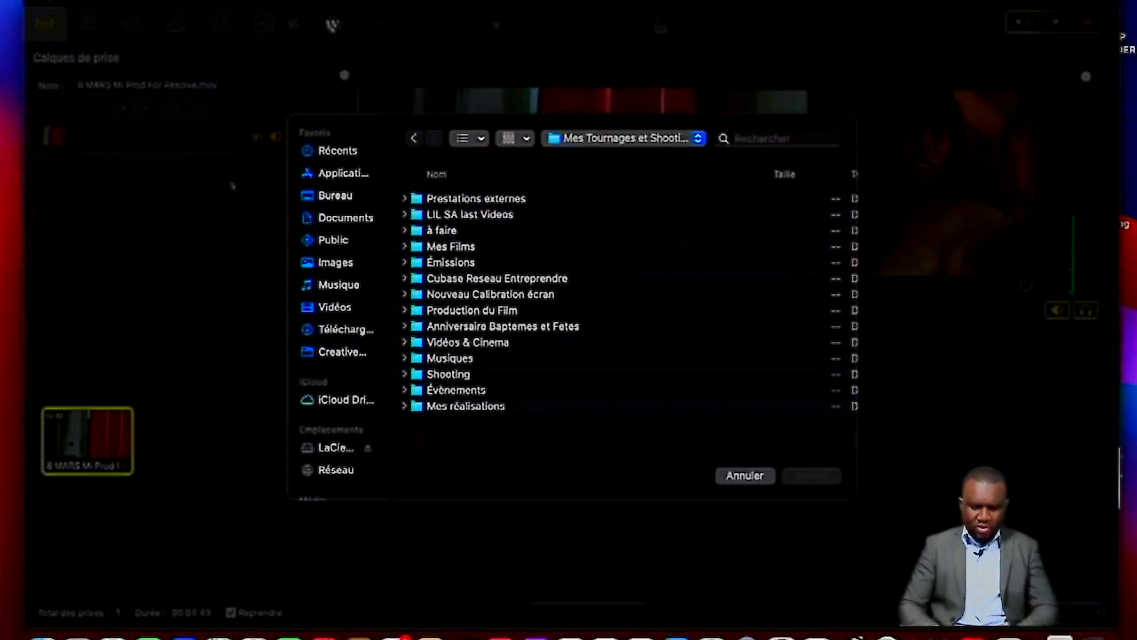
double_click(474, 406)
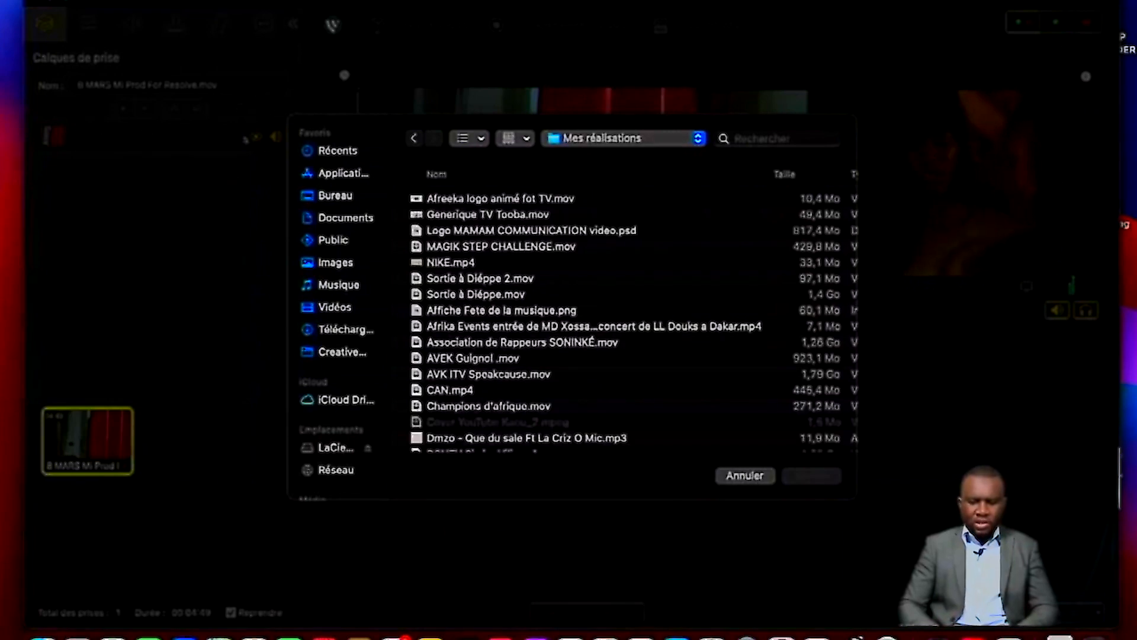
Preview MAGIK STEP CHALLENGE.mov and add it to the playlist.
scroll(633, 323, "down", 3)
scroll(633, 323, "up", 4)
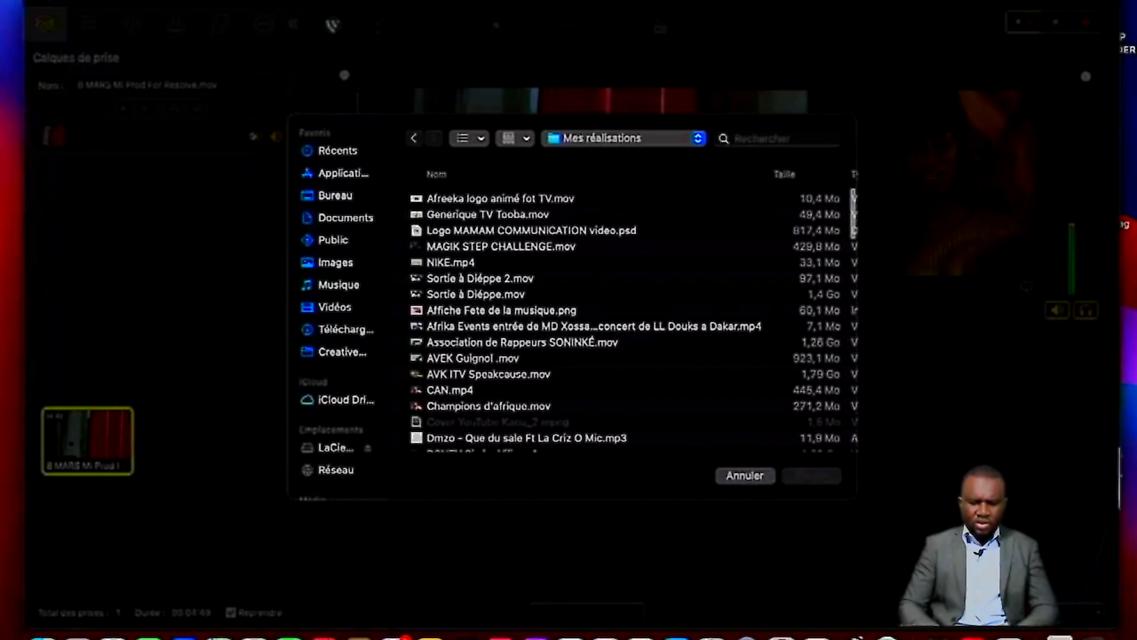
left_click(501, 246)
key("space")
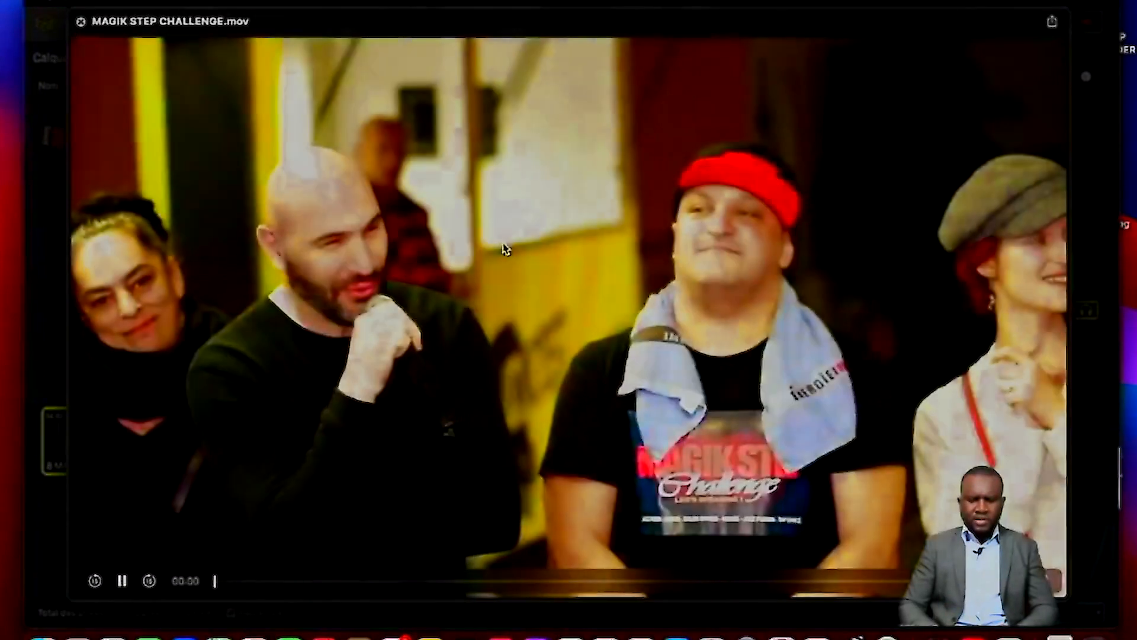
key("space")
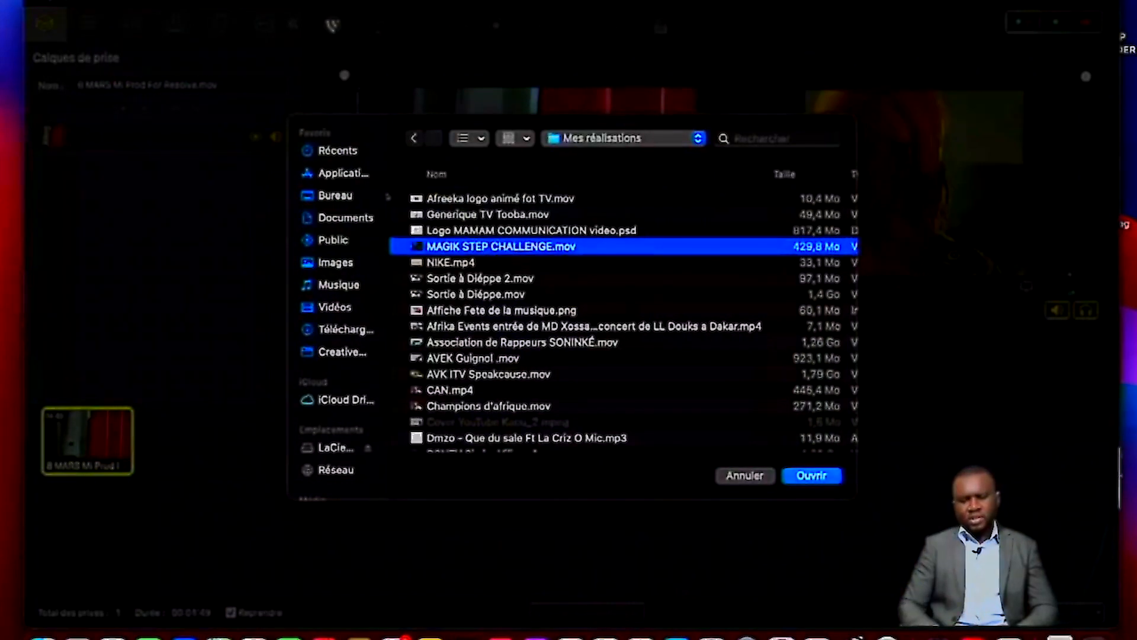
key("Return")
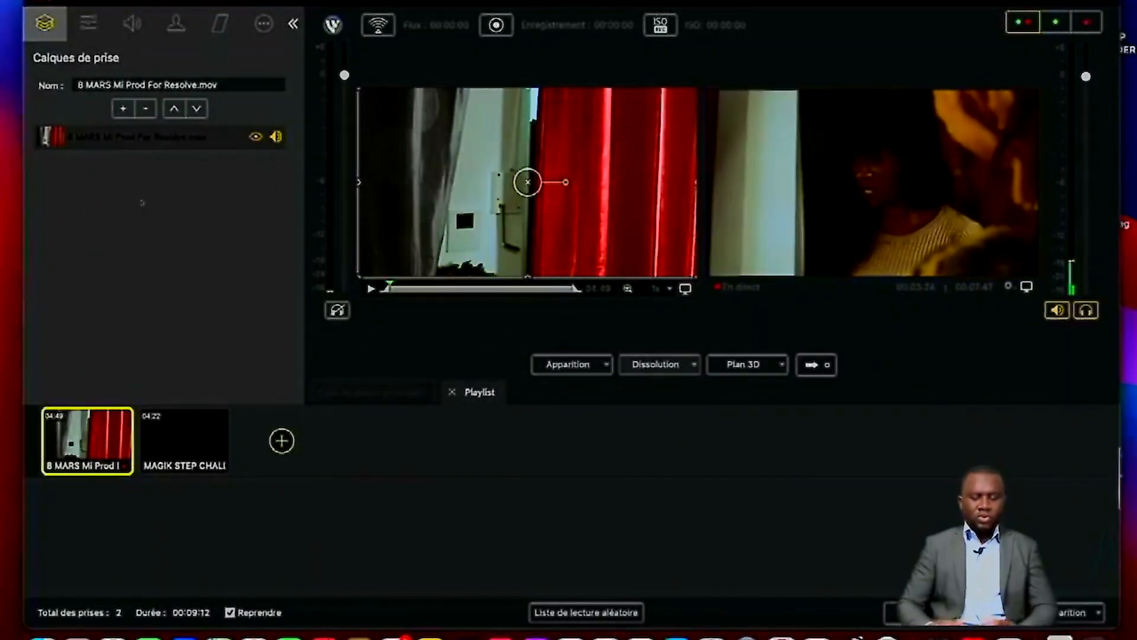
Start adding more media from Mes réalisations, selecting and previewing Asso Renaissance des Groux -Fête des Voisins .mov.
double_click(142, 202)
left_click(363, 470)
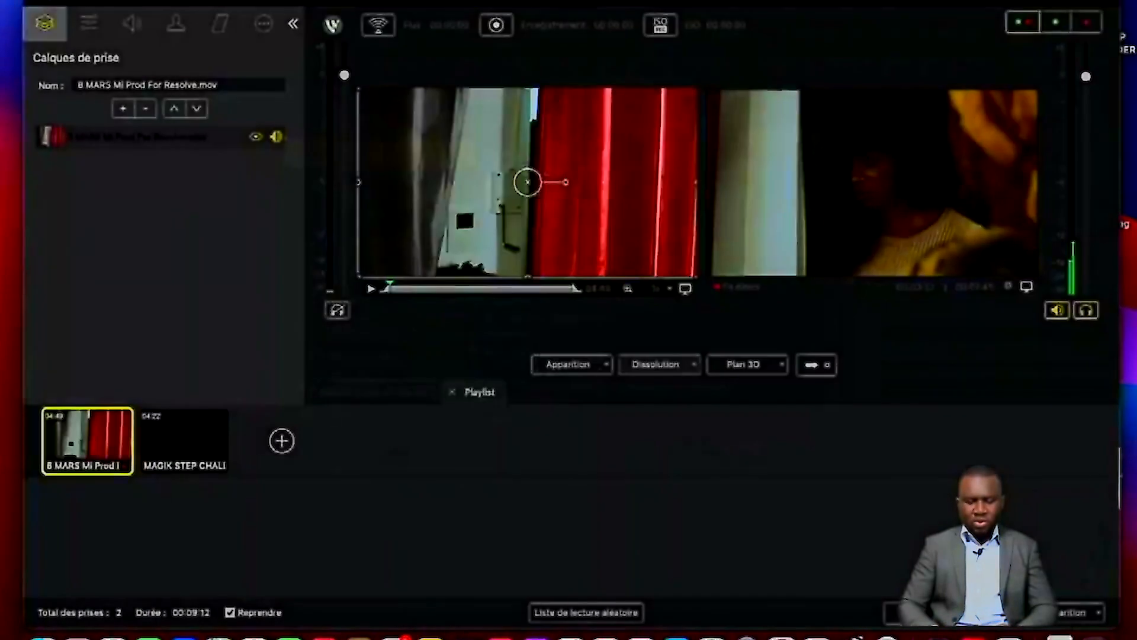
scroll(540, 332, "down", 4)
scroll(540, 320, "down", 7)
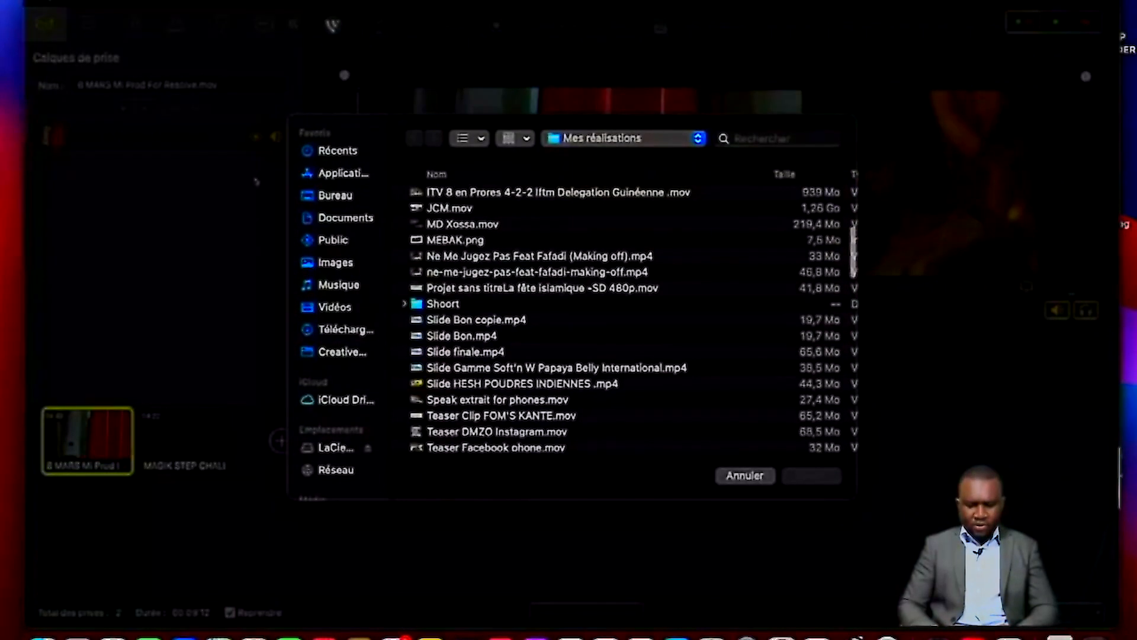
scroll(540, 320, "down", 2)
left_click(490, 408)
key("space")
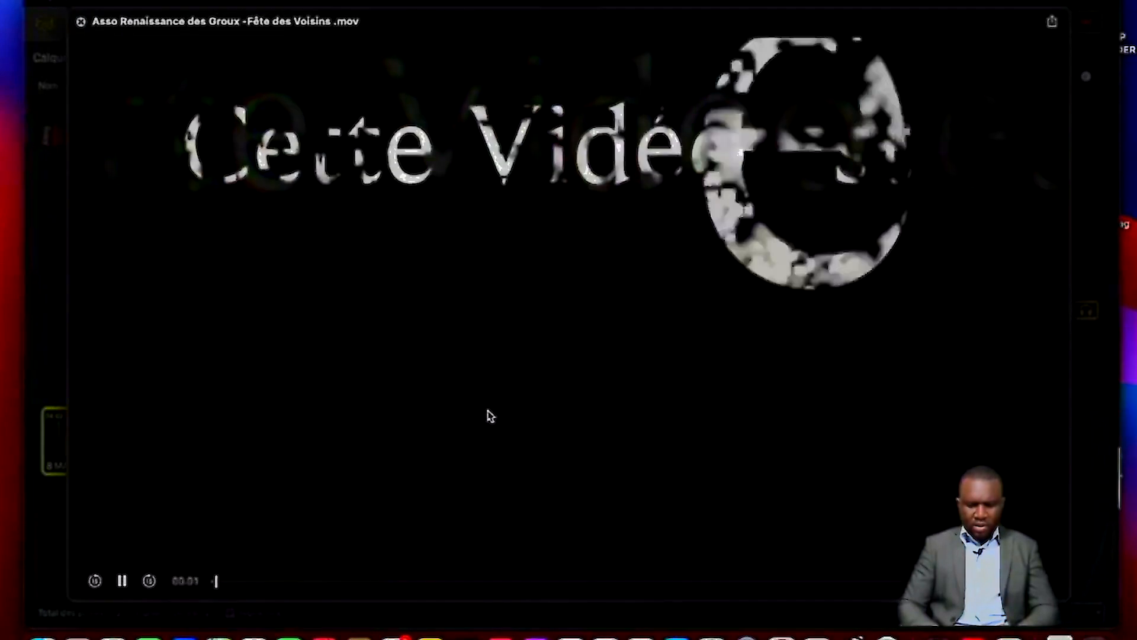
key("space")
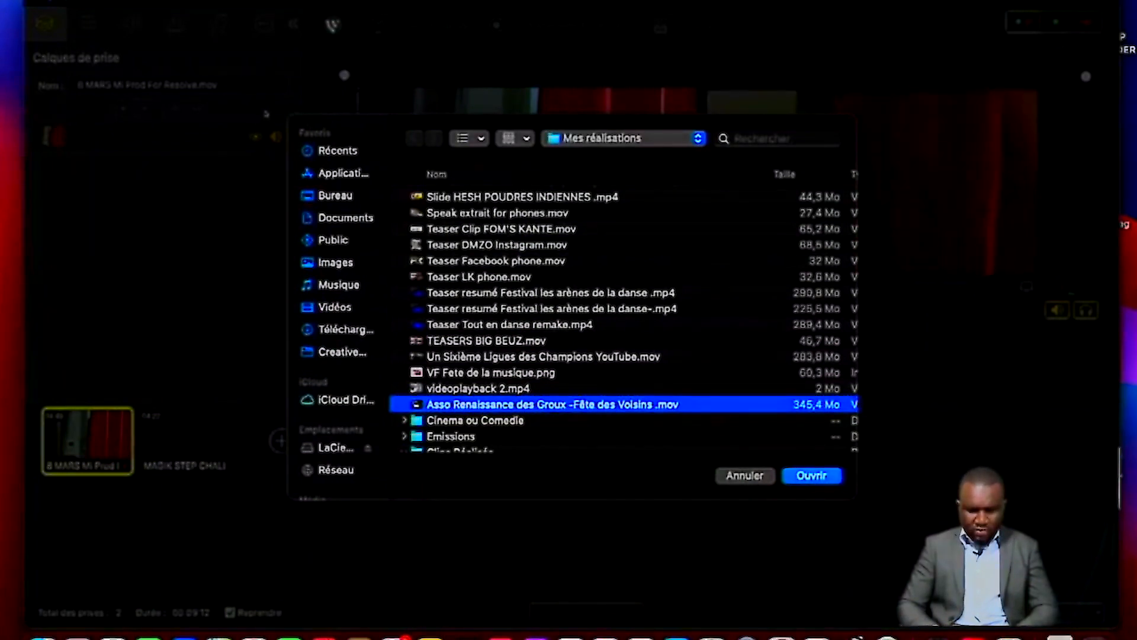
Add AVK ITV Speakcause.mov to the files selected for import, keeping the earlier selection.
scroll(625, 319, "up", 4)
scroll(625, 320, "up", 10)
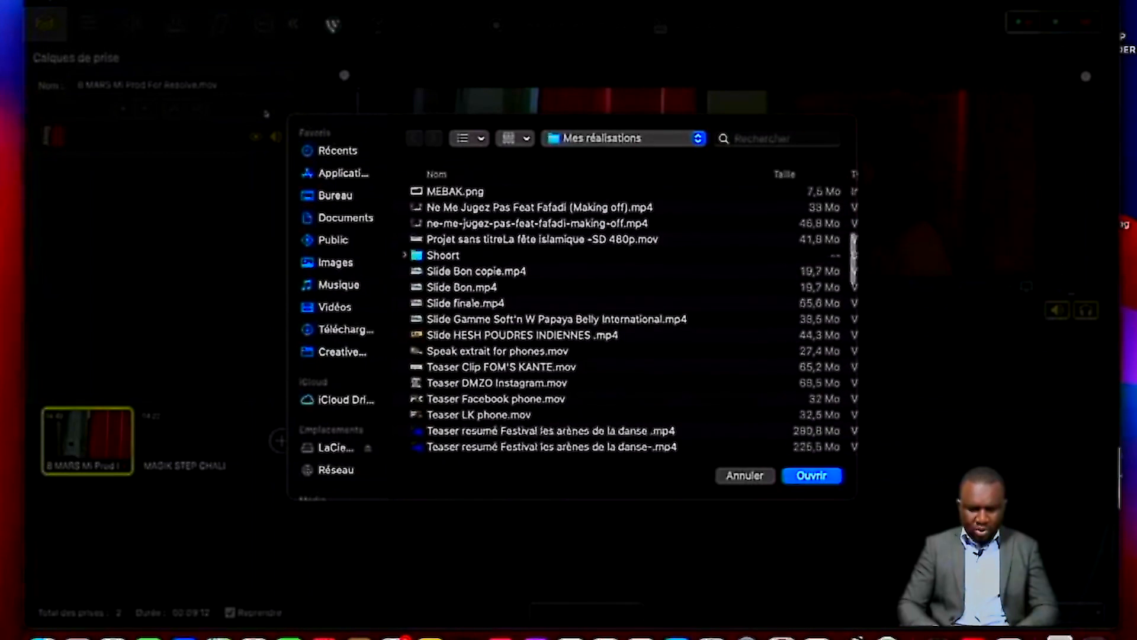
scroll(625, 320, "up", 3)
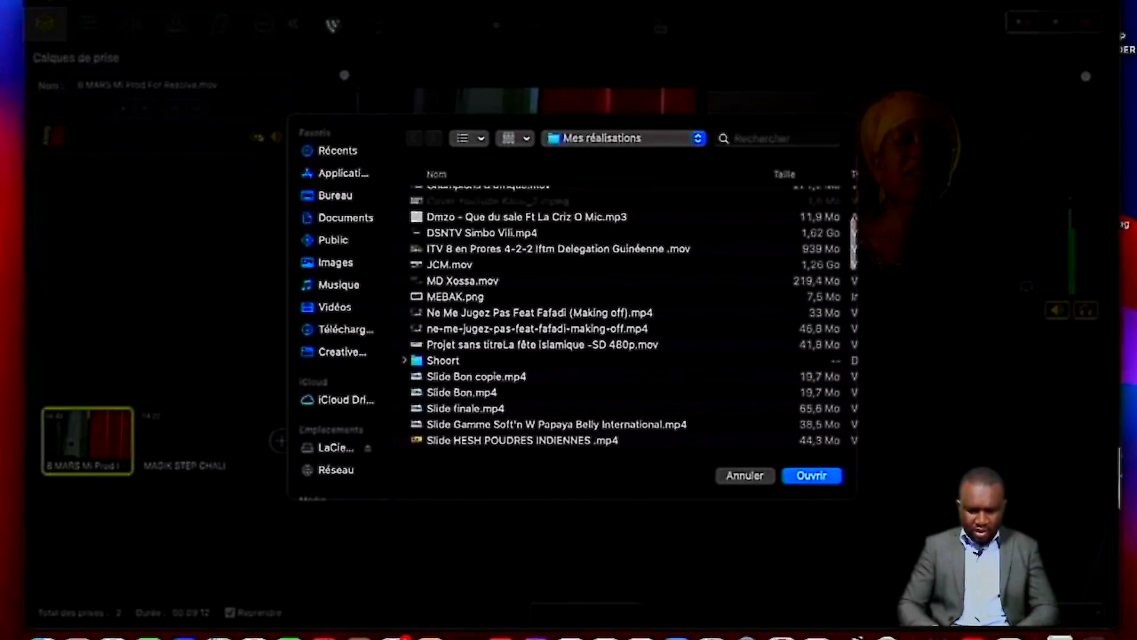
scroll(624, 319, "up", 6)
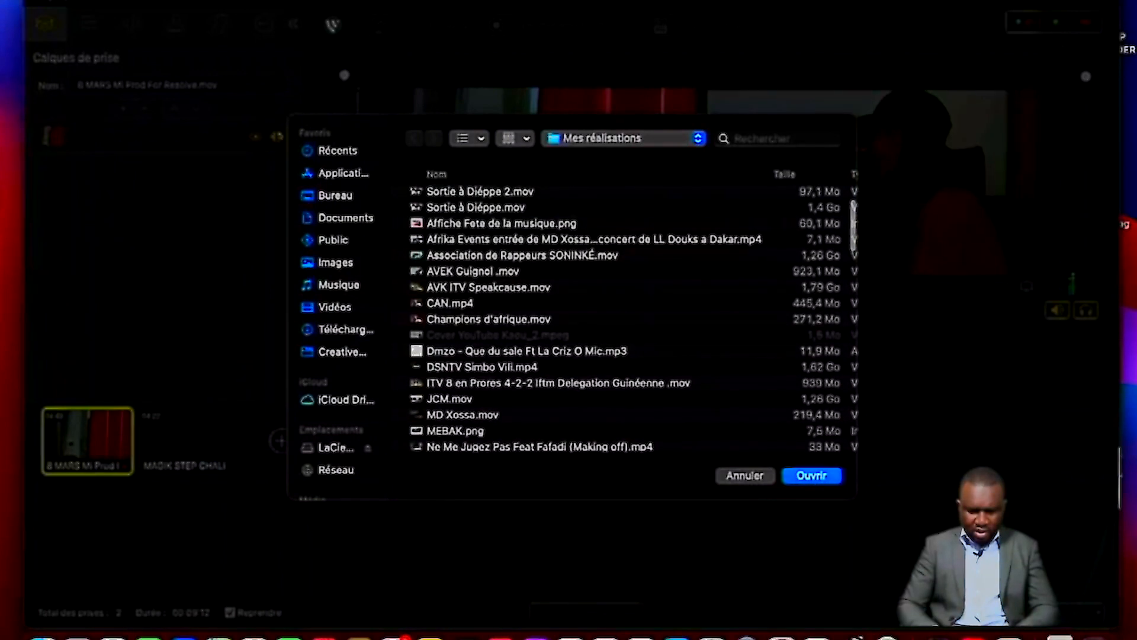
scroll(625, 319, "up", 3)
scroll(625, 320, "up", 1)
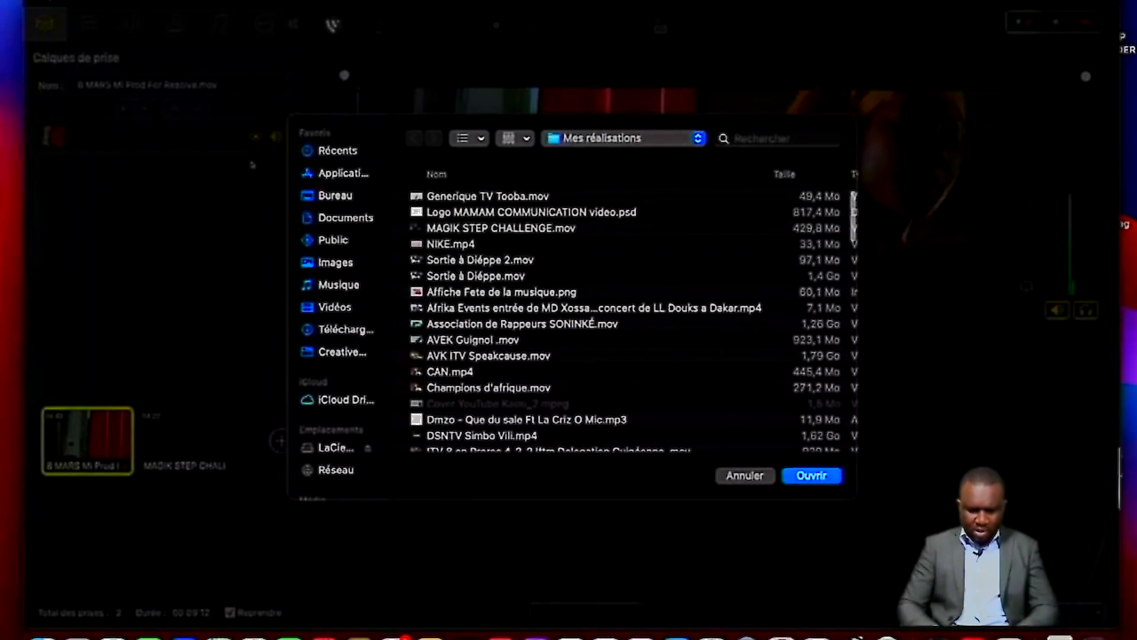
left_click(509, 356)
scroll(625, 320, "up", 1)
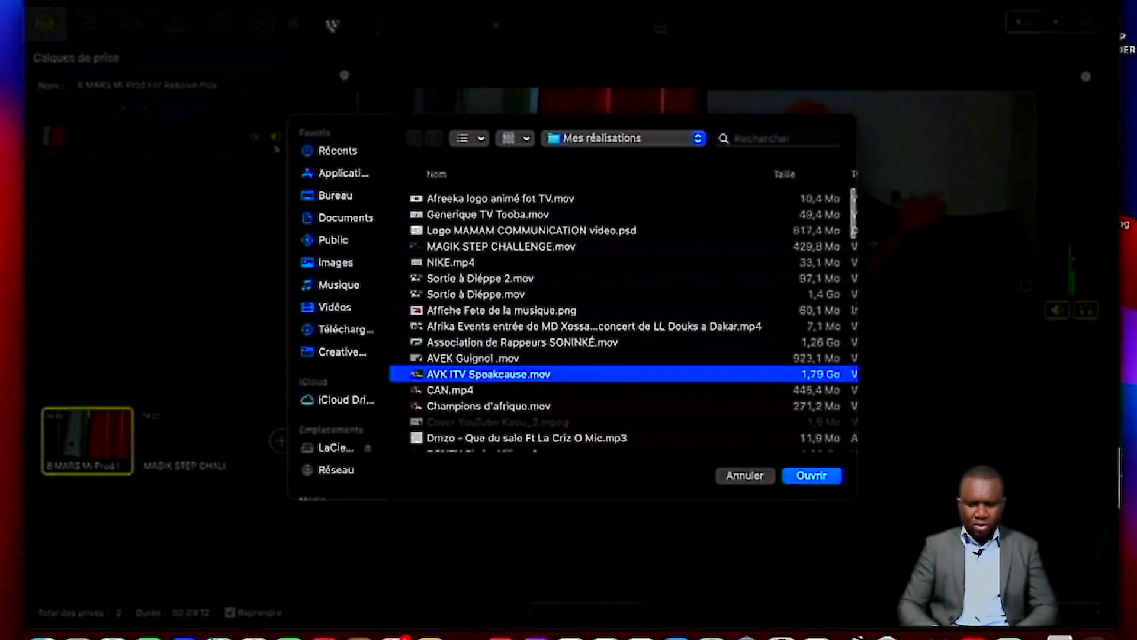
Include Marginal-Trahison.mov from the Clips Réalisés folder in the same selection.
scroll(624, 319, "down", 10)
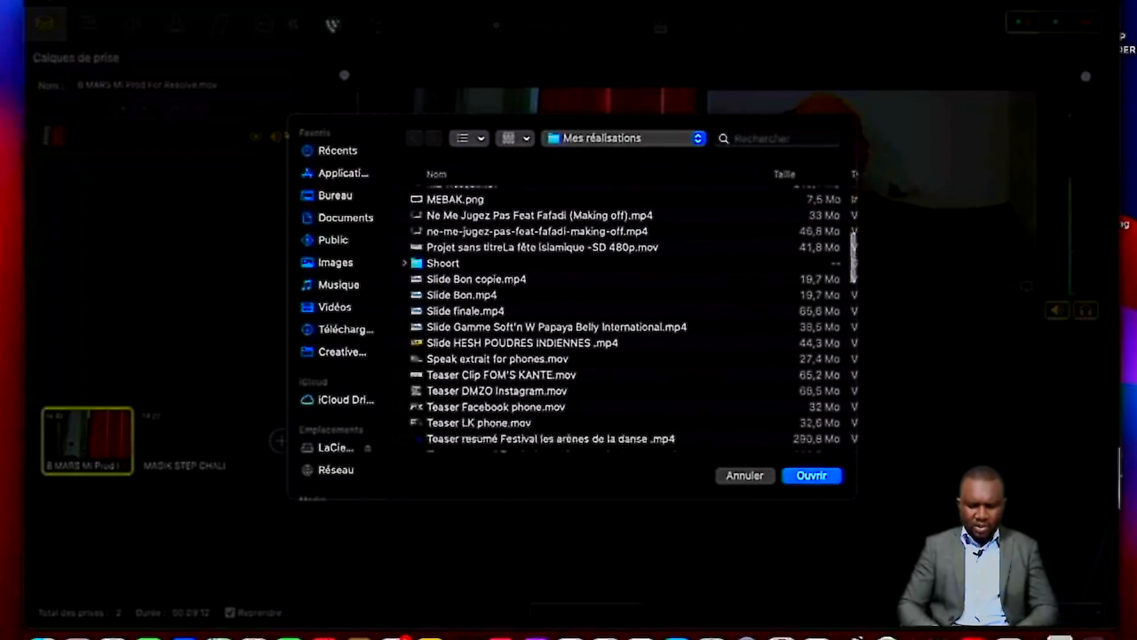
scroll(624, 319, "down", 3)
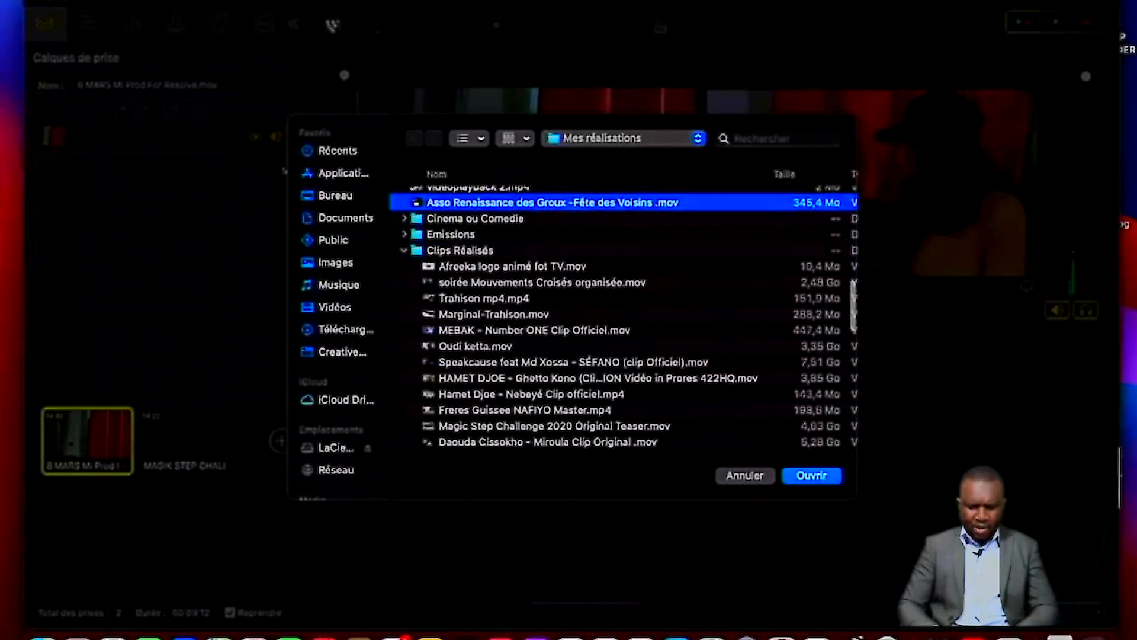
left_click(494, 307, "super")
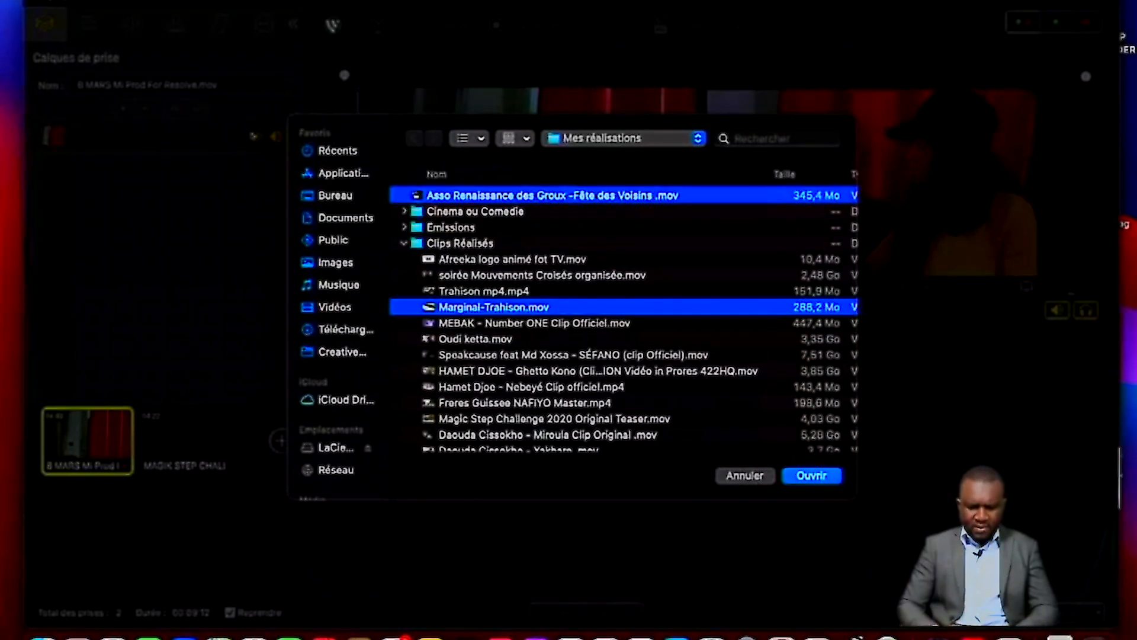
scroll(625, 319, "down", 2)
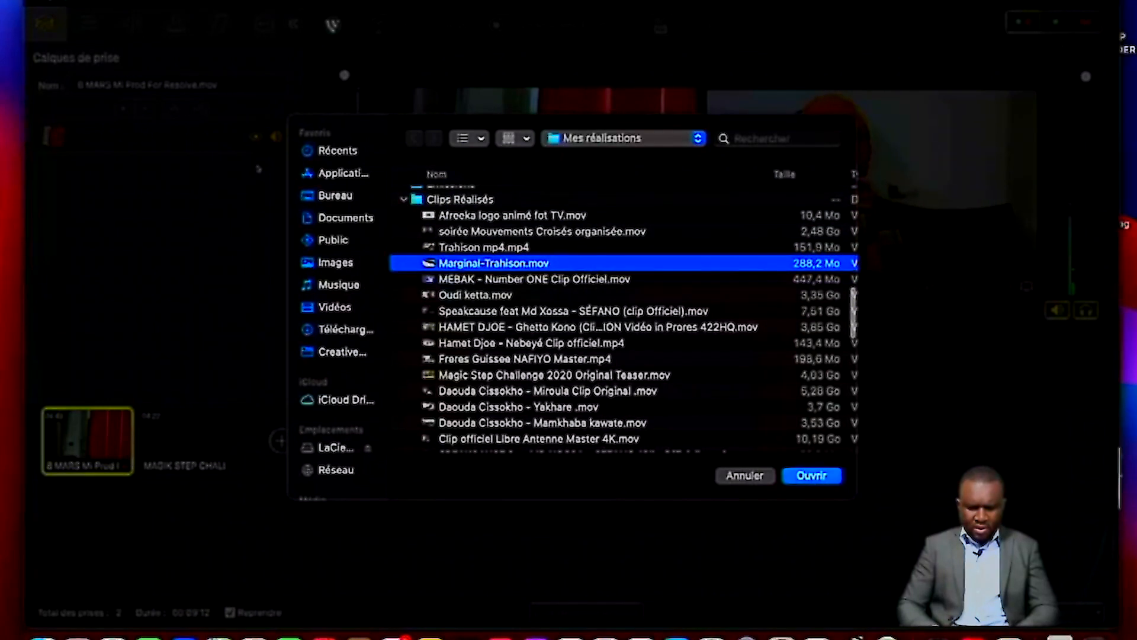
scroll(624, 319, "down", 3)
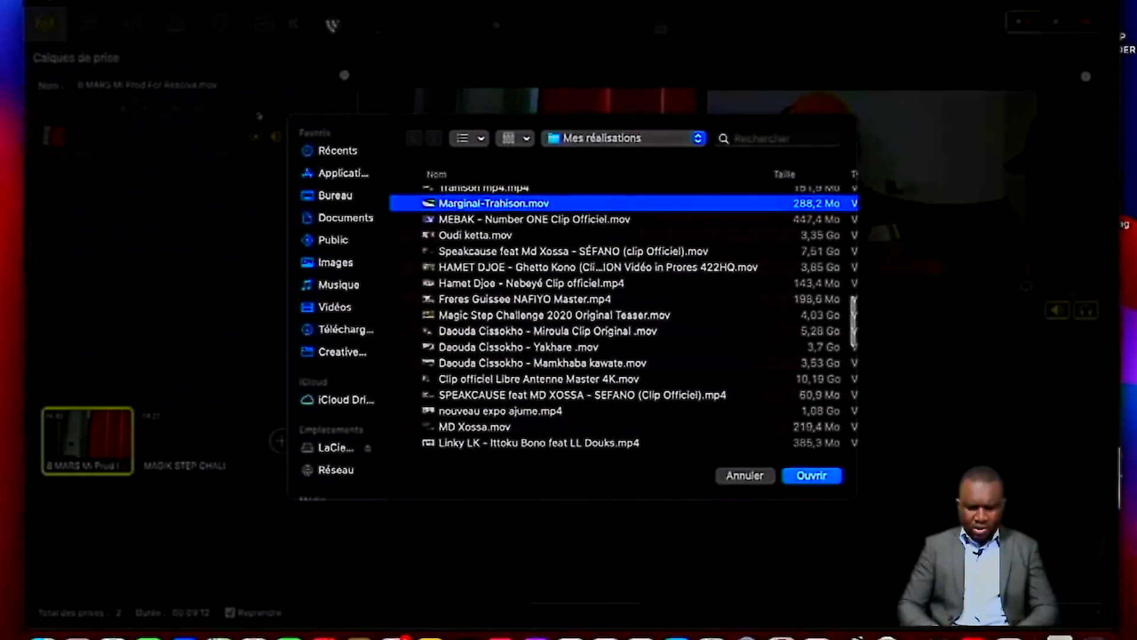
Also select the HAMET DJOE Ghetto Kono, Hamet Djoe Nebeyé and SPEAKCAUSE feat MD XOSSA SEFANO clips, and import all selected files into the playlist.
left_click(599, 267, "super")
left_click(598, 283, "super")
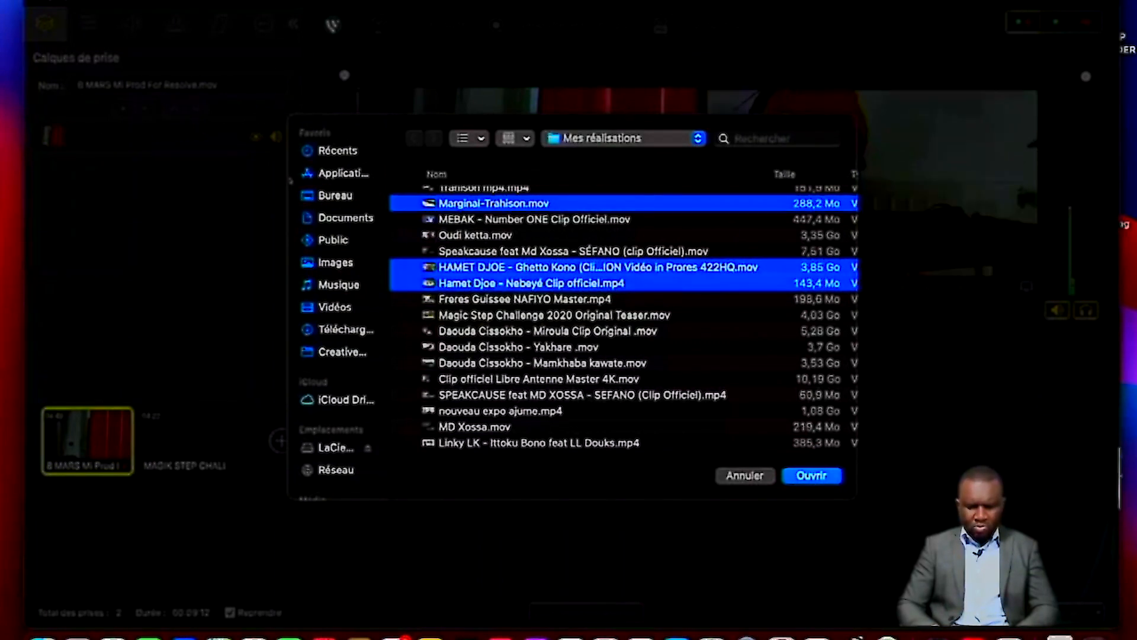
left_click(582, 395, "super")
scroll(582, 395, "down", 3)
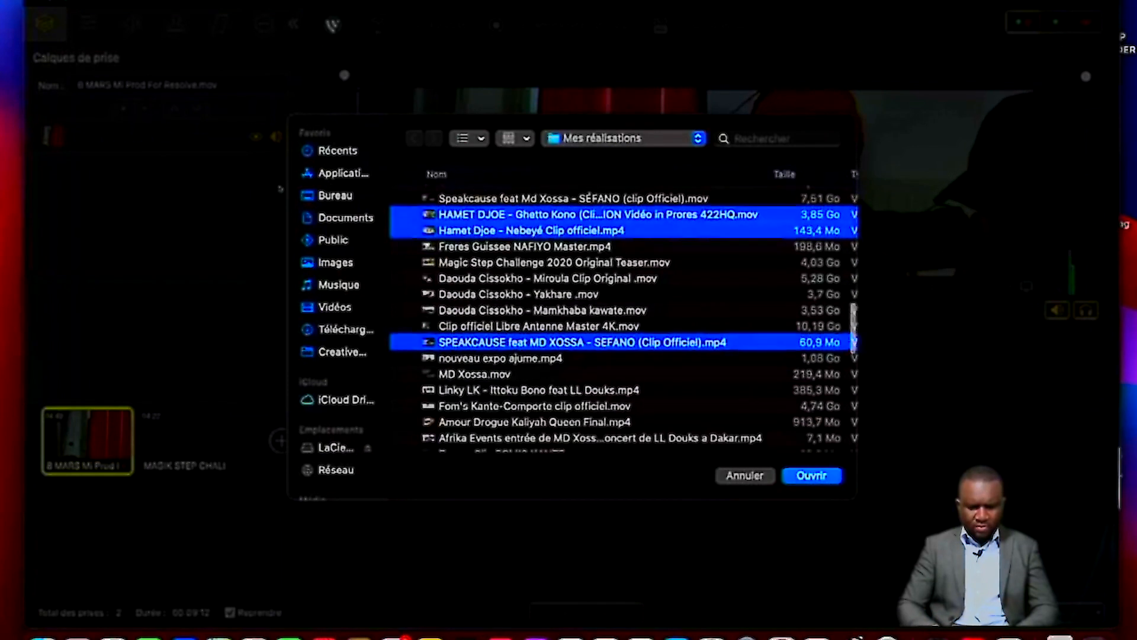
key("Escape")
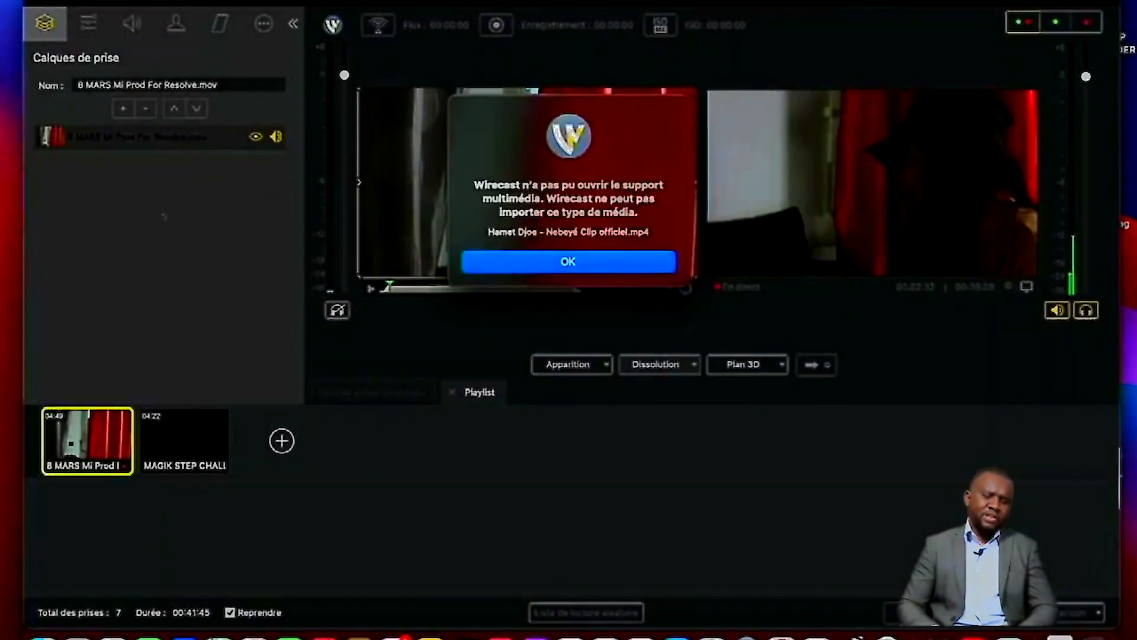
key("Return")
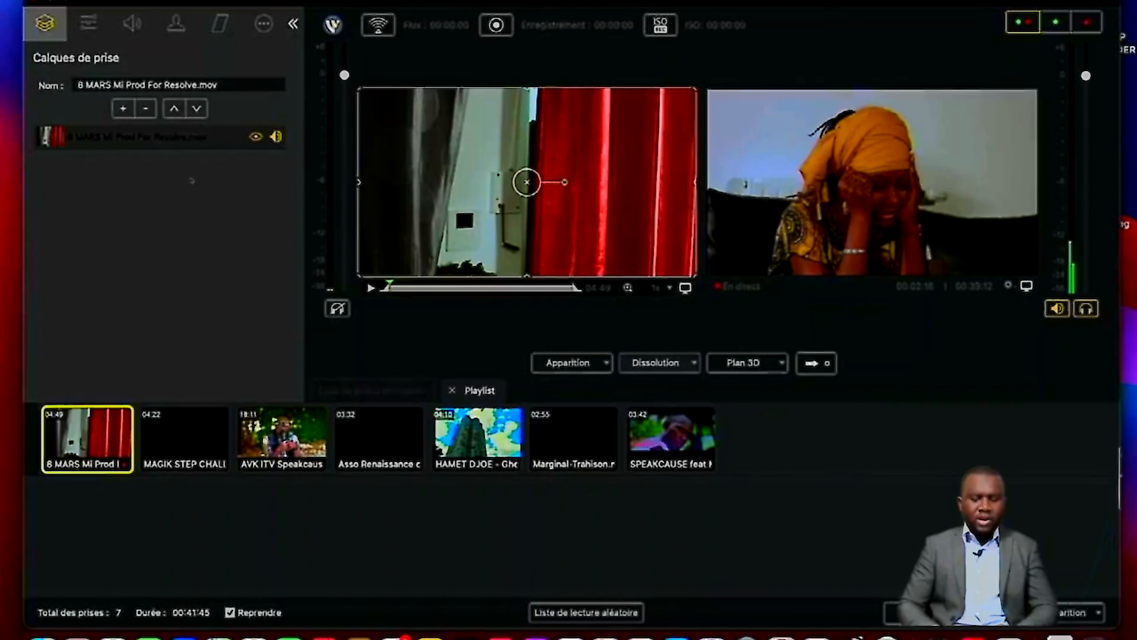
Return from the playlist contents to the main shots, switch to the web browser and open facebook.com.
left_click(371, 390)
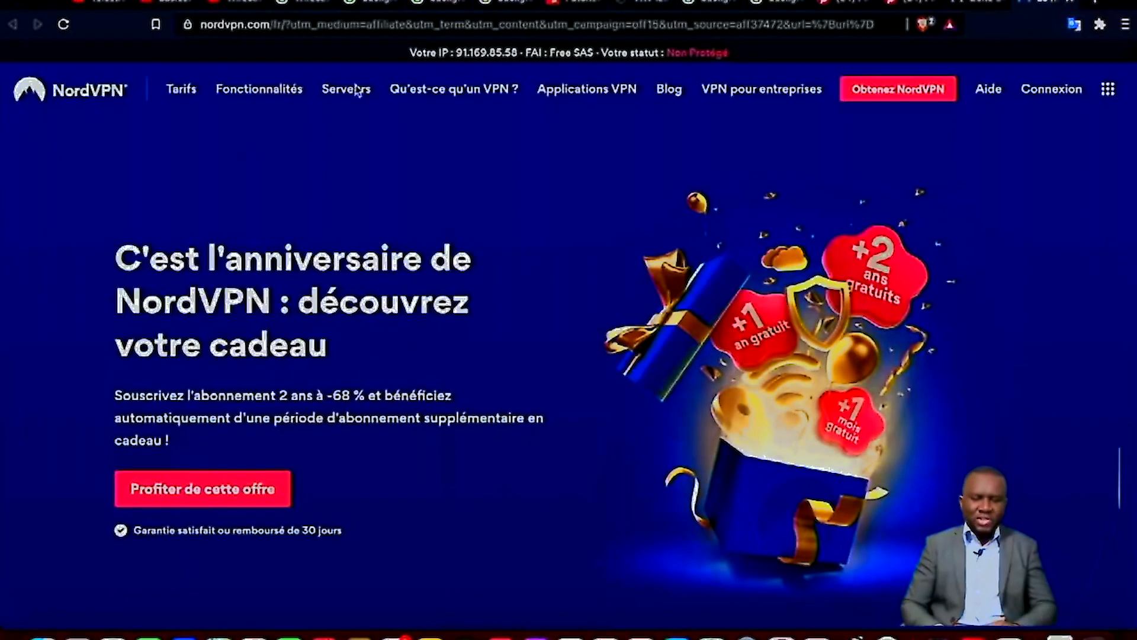
left_click(877, 25)
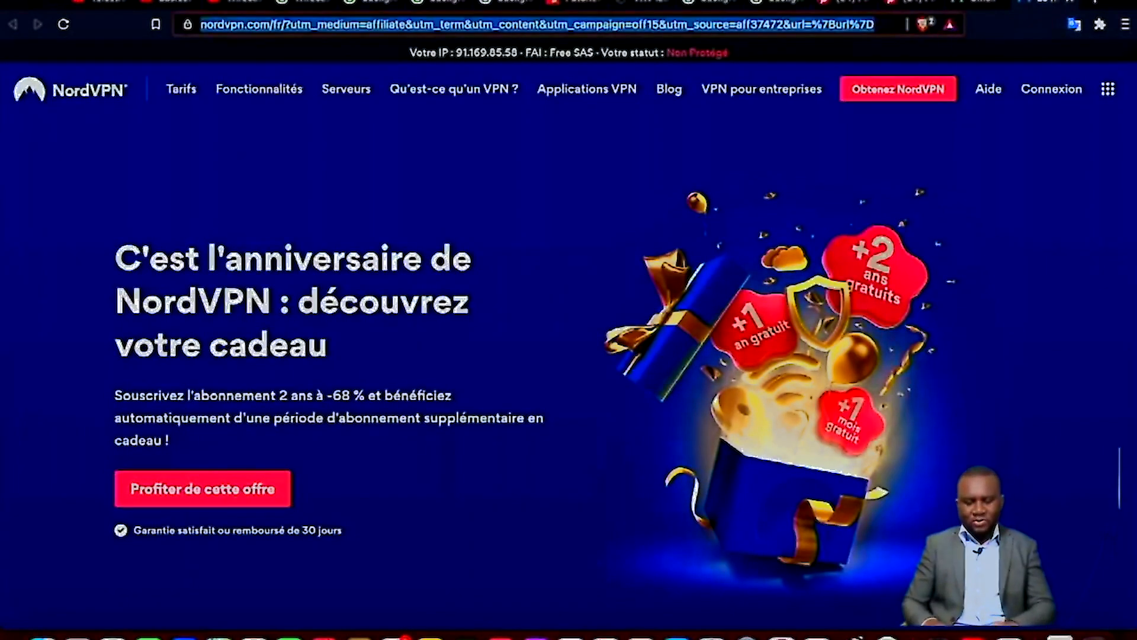
type("facebook.com")
key("Return")
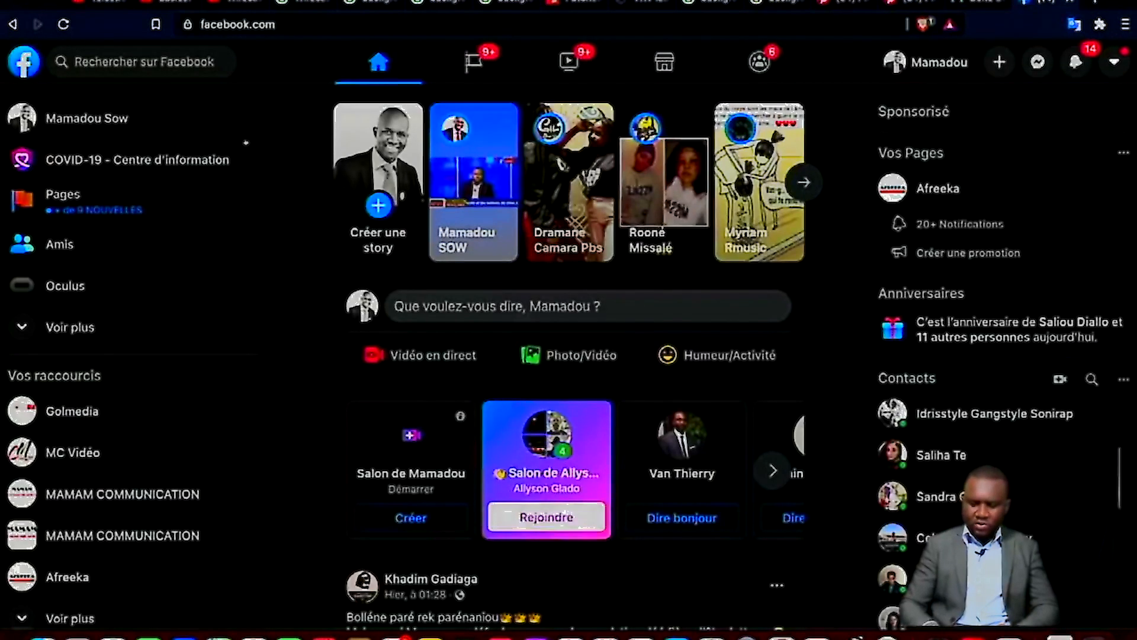
Mute the computer's sound and open the account's own Facebook profile page.
key("XF86AudioLowerVolume")
key("XF86AudioMute")
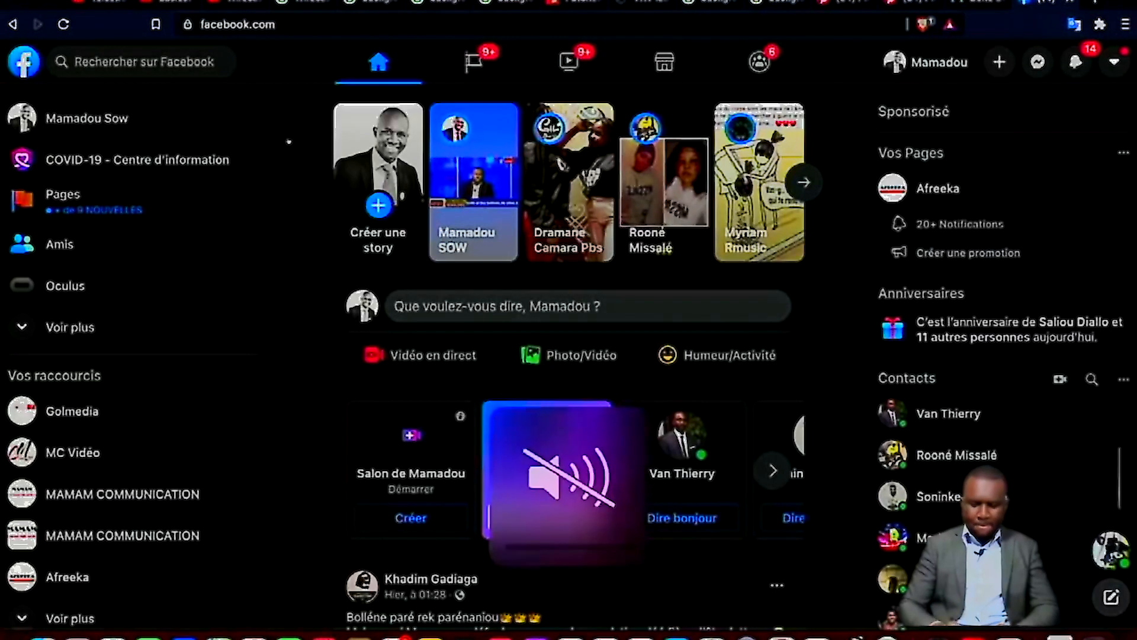
scroll(290, 139, "down", 1)
left_click(958, 64)
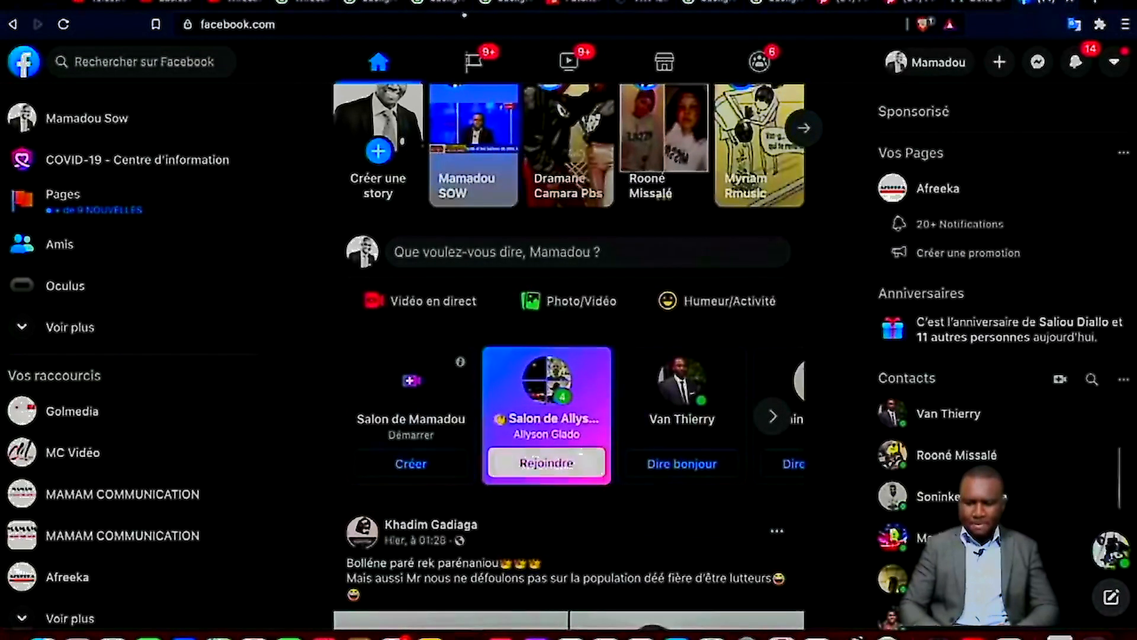
Examine the live video post about Wirecast and its viewer comments on the profile page.
scroll(314, 169, "down", 10)
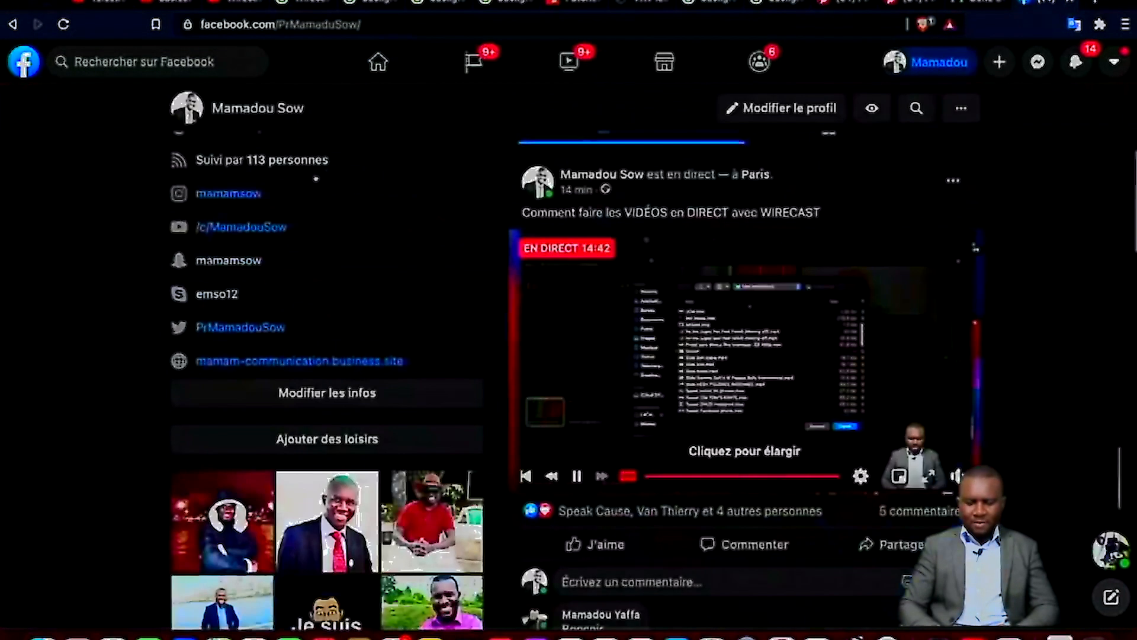
scroll(356, 183, "down", 3)
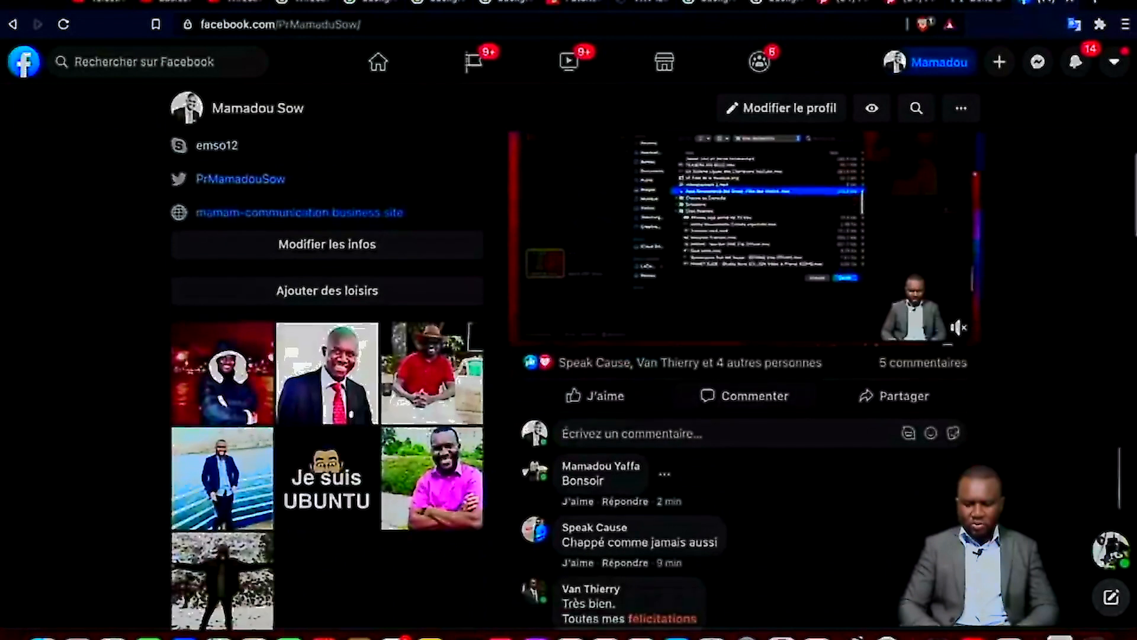
scroll(356, 183, "down", 1)
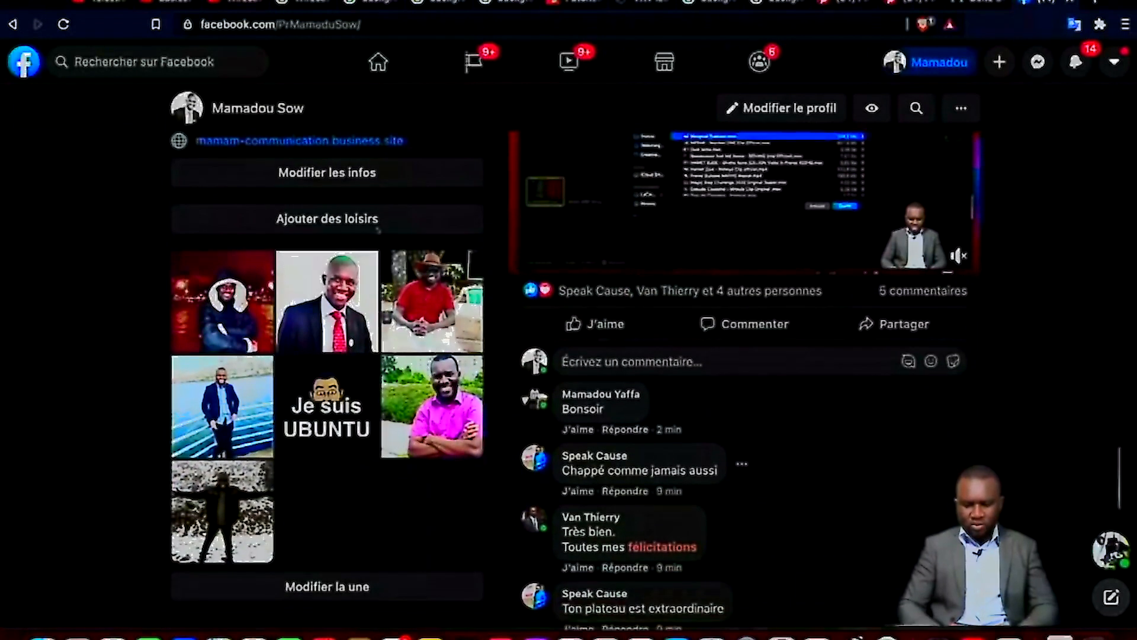
scroll(377, 230, "down", 1)
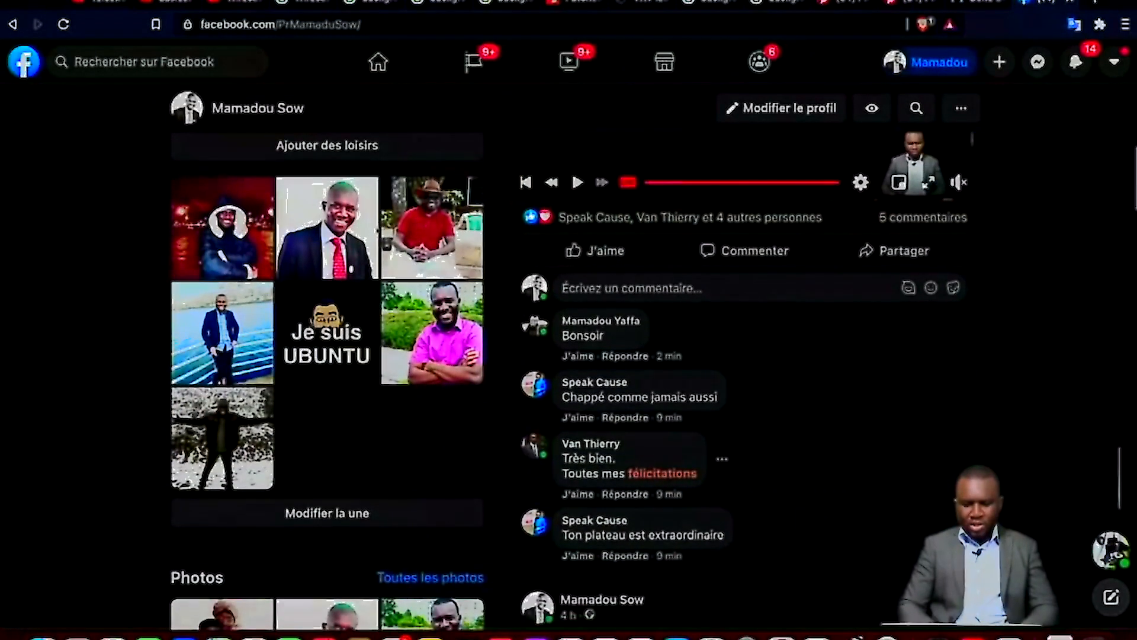
scroll(651, 468, "down", 1)
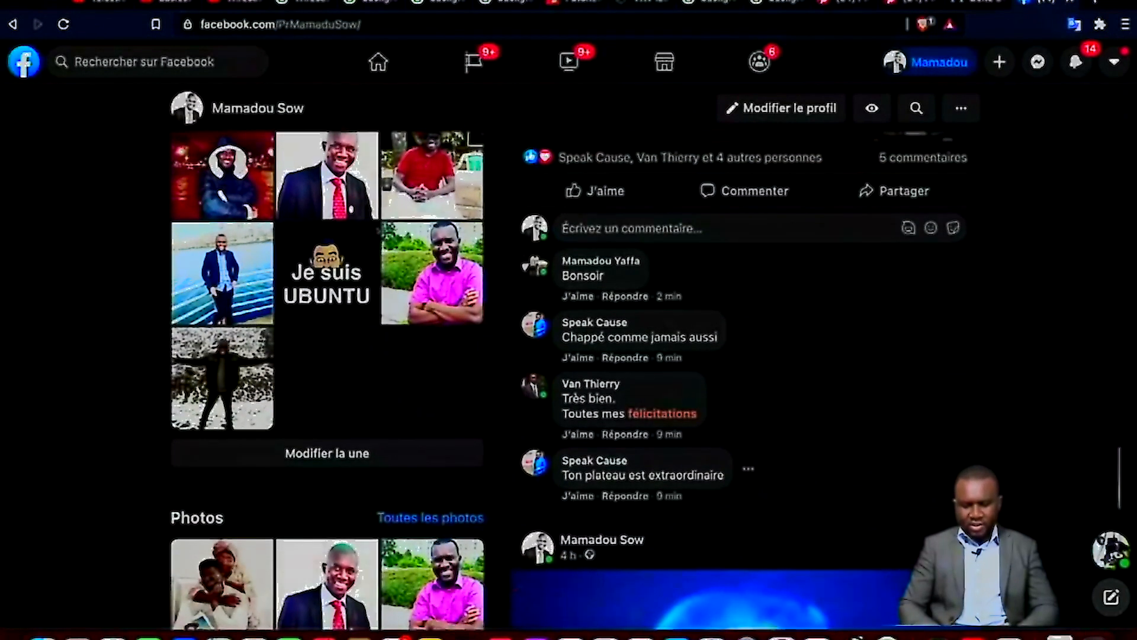
scroll(652, 468, "down", 1)
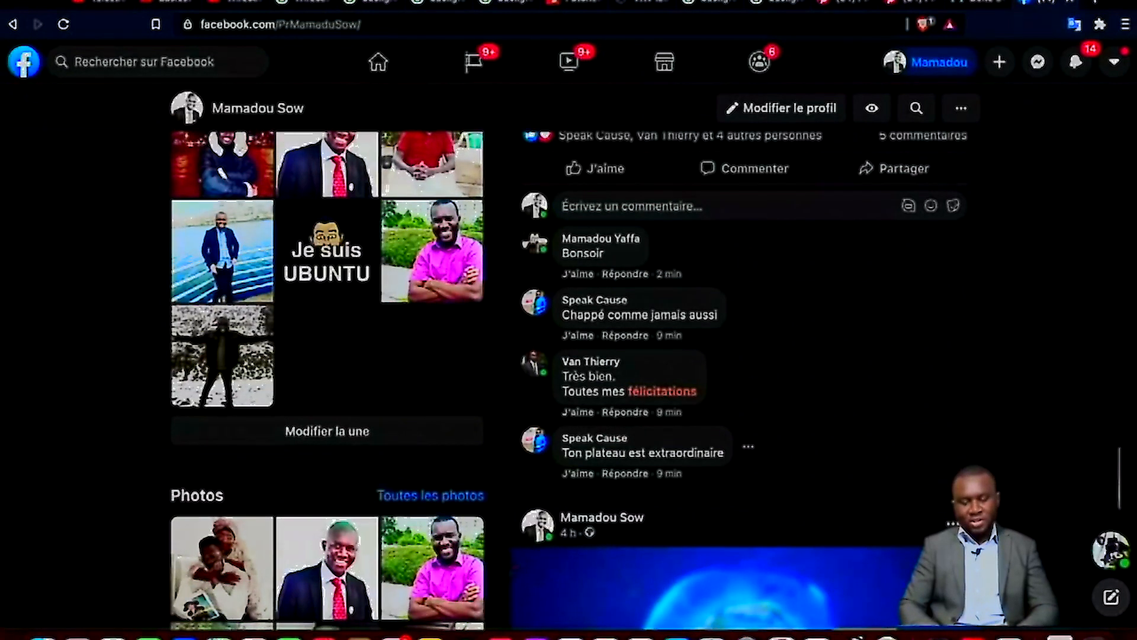
scroll(569, 381, "up", 1)
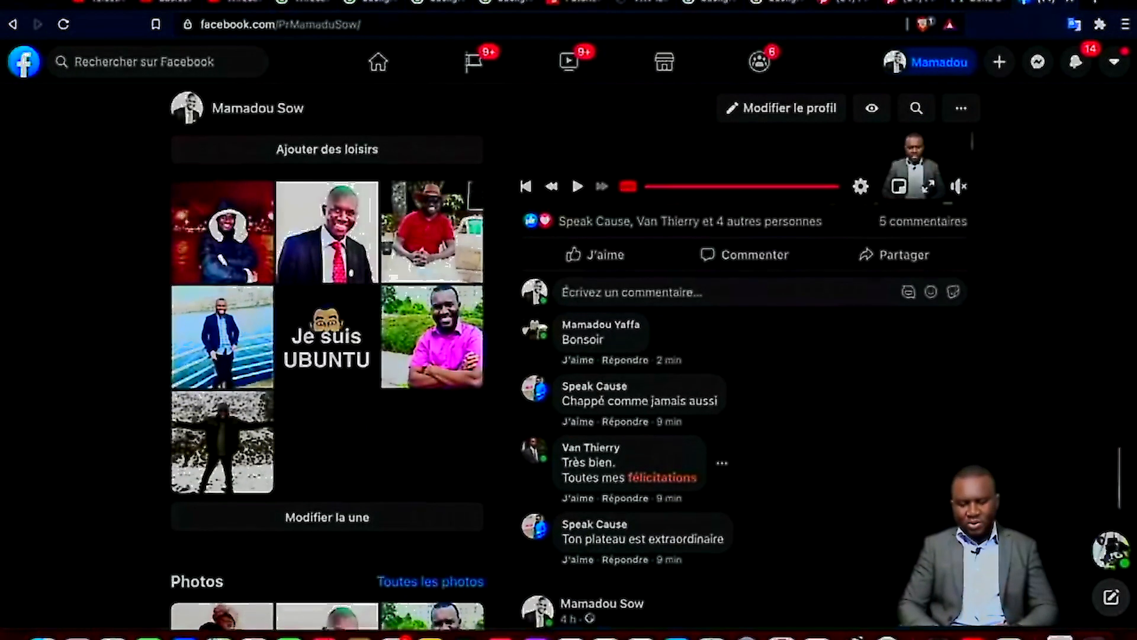
scroll(368, 211, "down", 1)
scroll(379, 225, "up", 3)
scroll(382, 230, "up", 1)
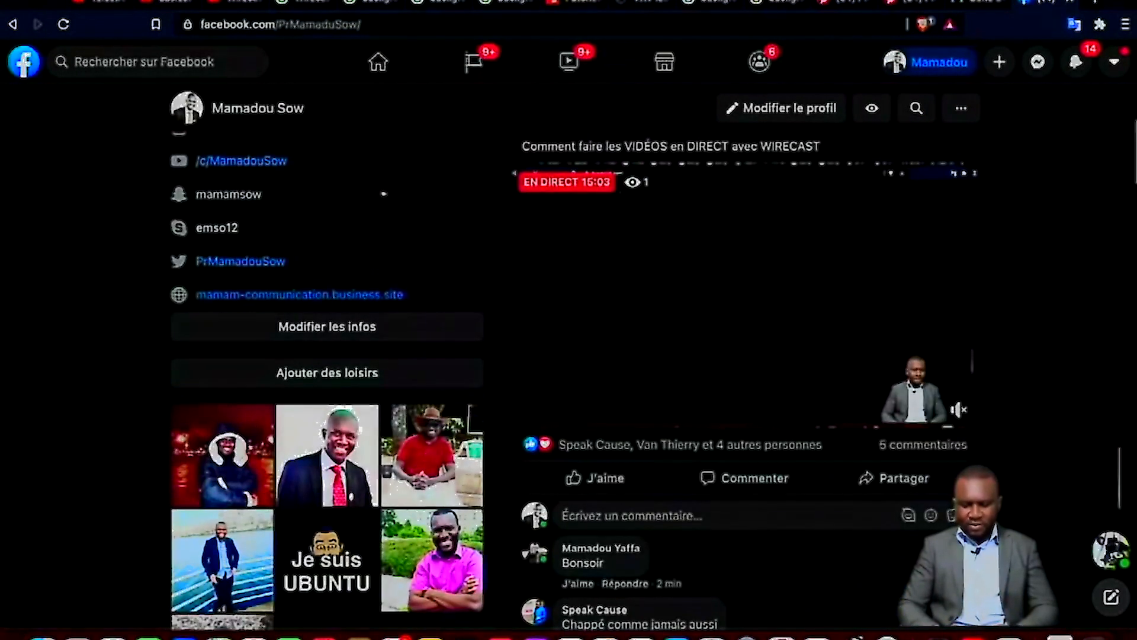
scroll(386, 120, "up", 1)
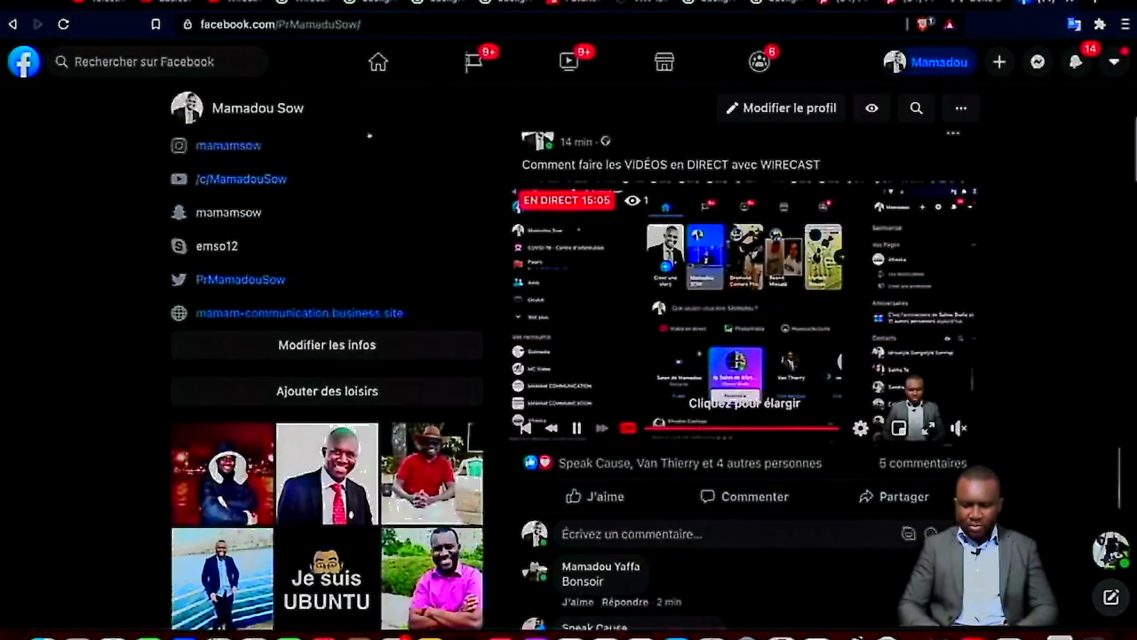
scroll(369, 136, "up", 2)
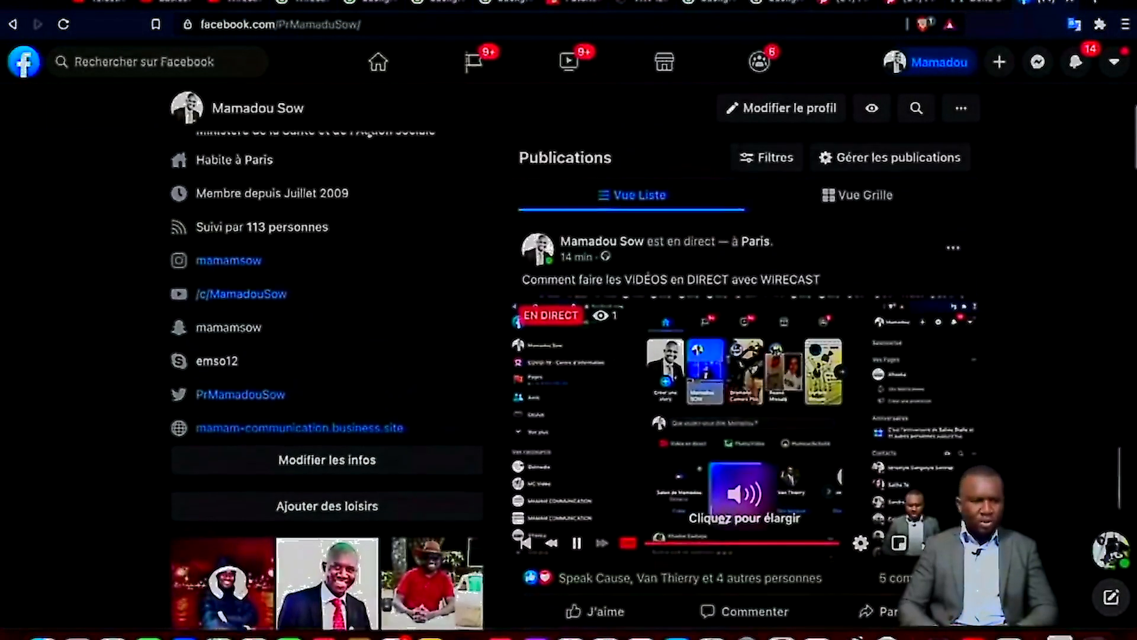
scroll(368, 158, "down", 1)
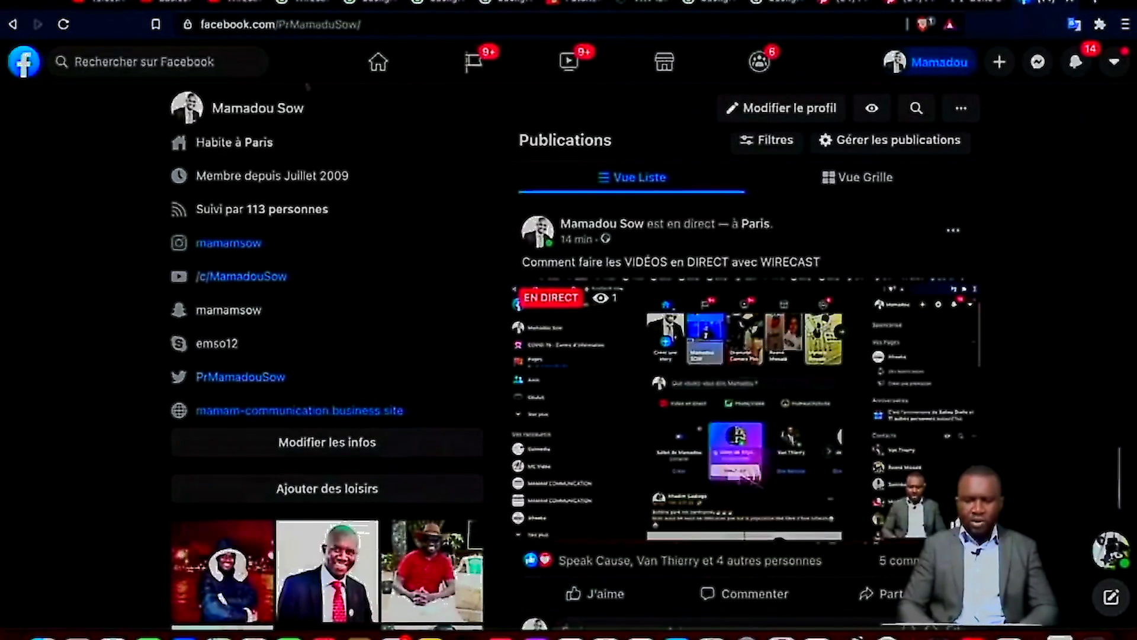
Switch to Wirecast and add Caméra FaceTime HD Video as a shot on main layer 1, using the Y'CbCr 4:2:0 - 420v, 1280 x 720 video setting.
left_click(746, 636)
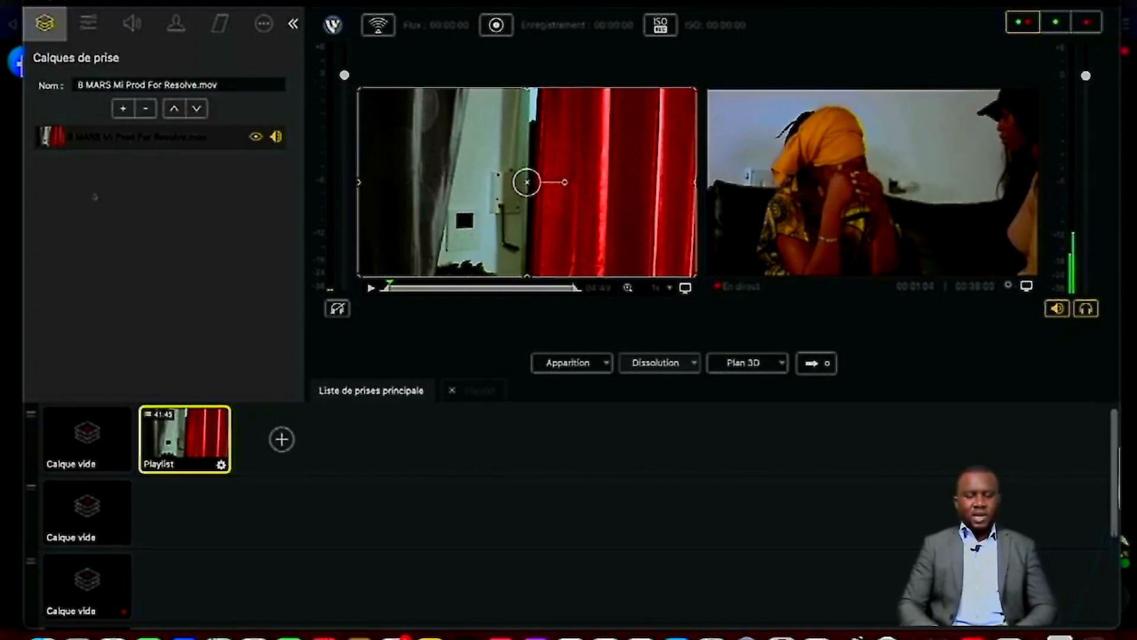
double_click(140, 204)
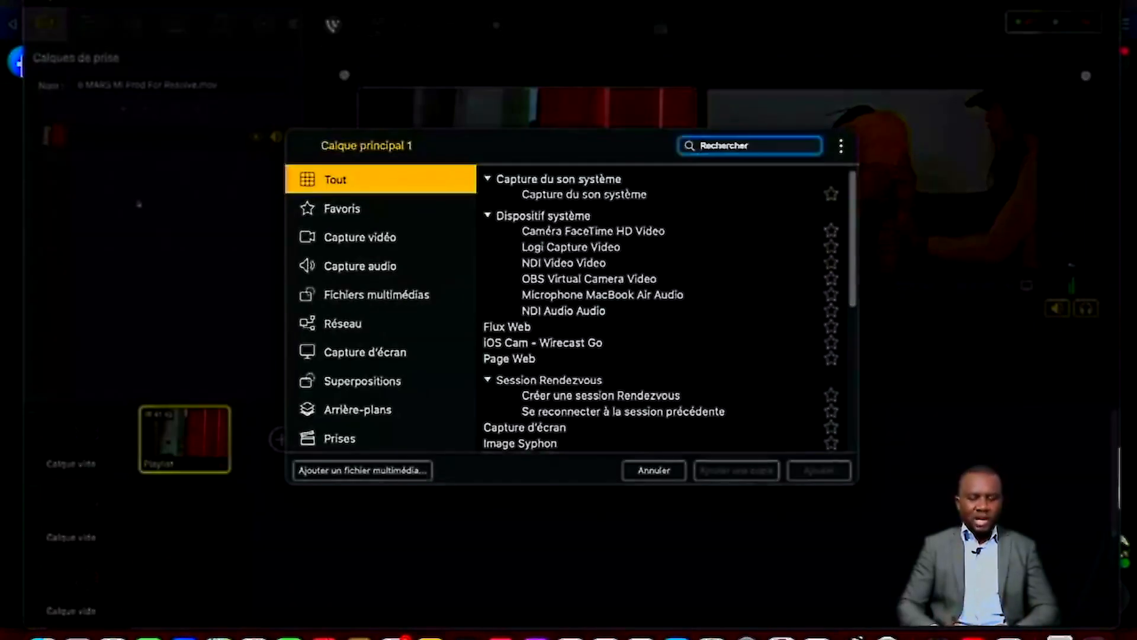
left_click(363, 238)
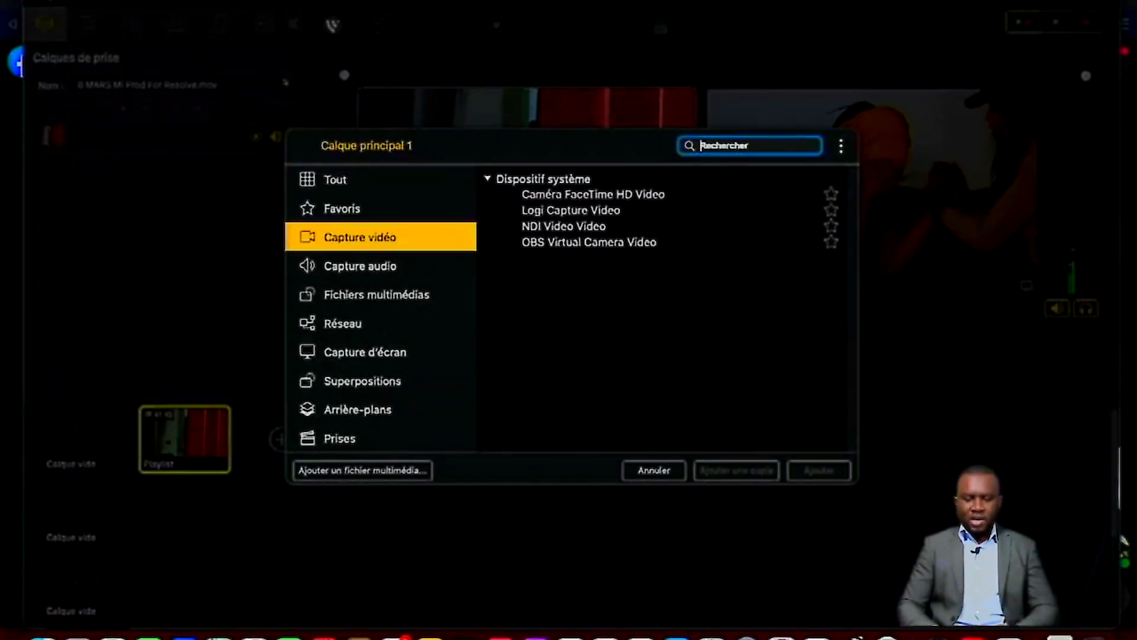
double_click(592, 194)
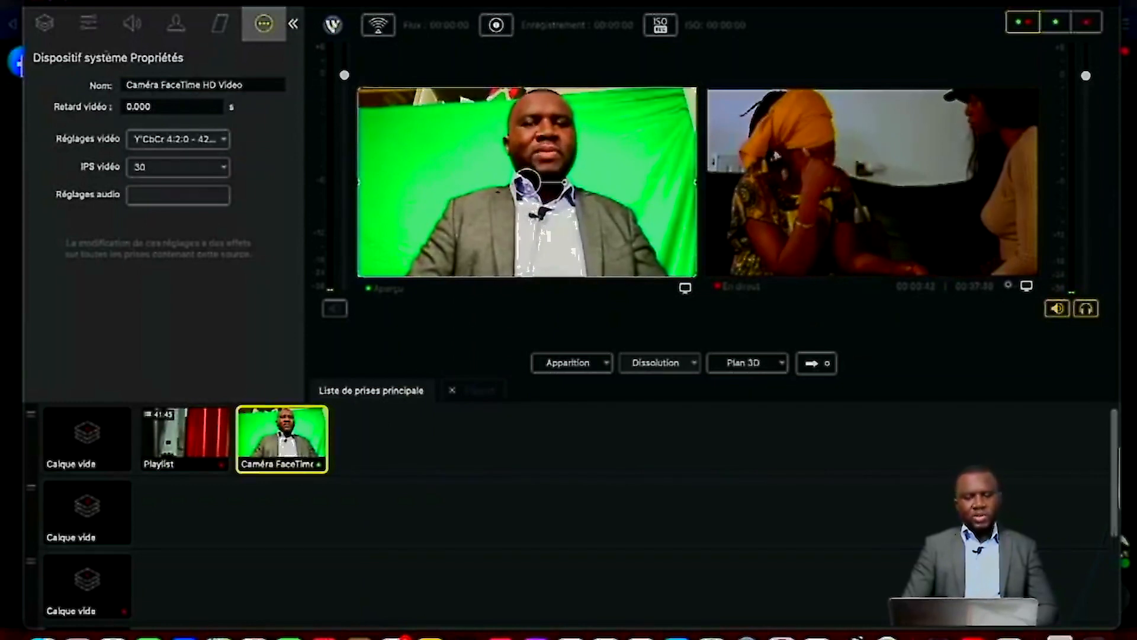
left_click(178, 140)
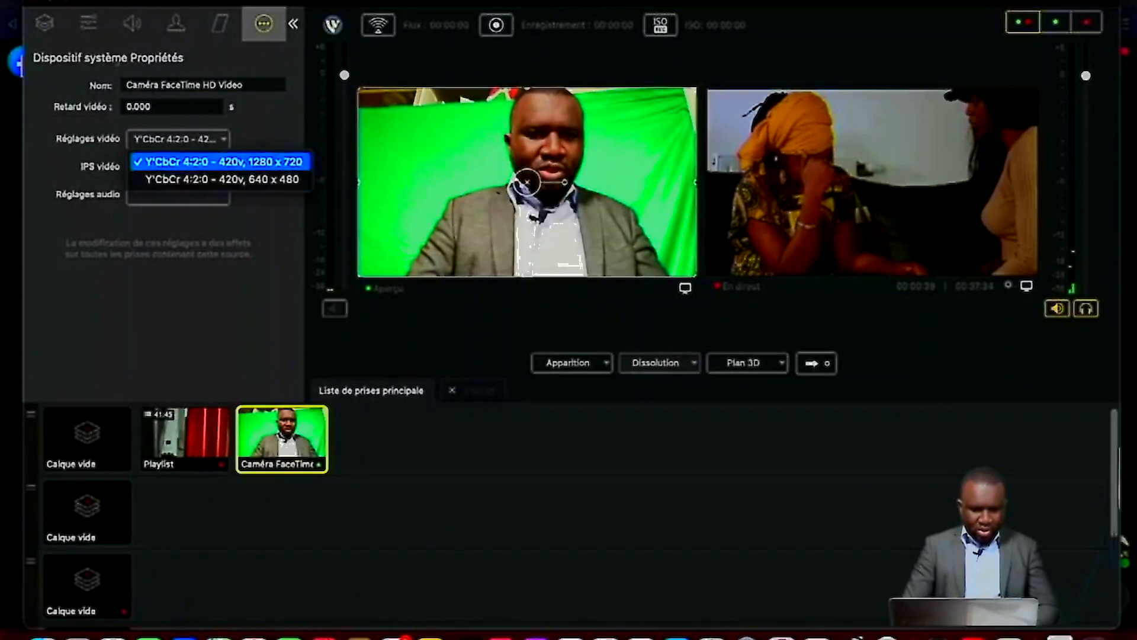
left_click(218, 162)
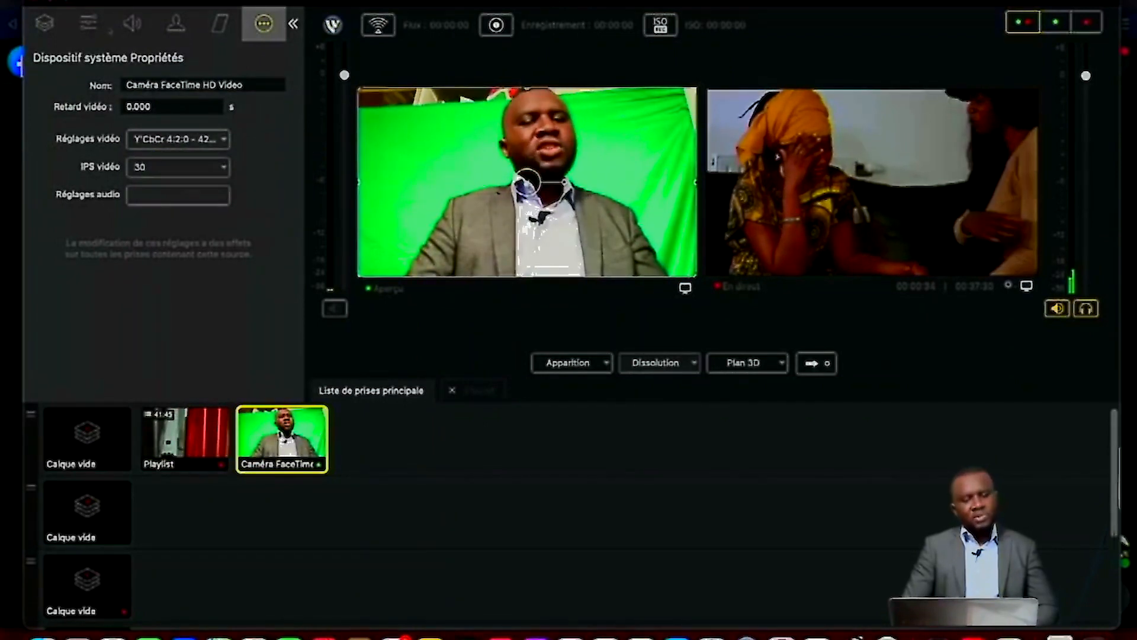
Enable chroma keying on the camera shot and sample the green backdrop as the key colour.
left_click(176, 24)
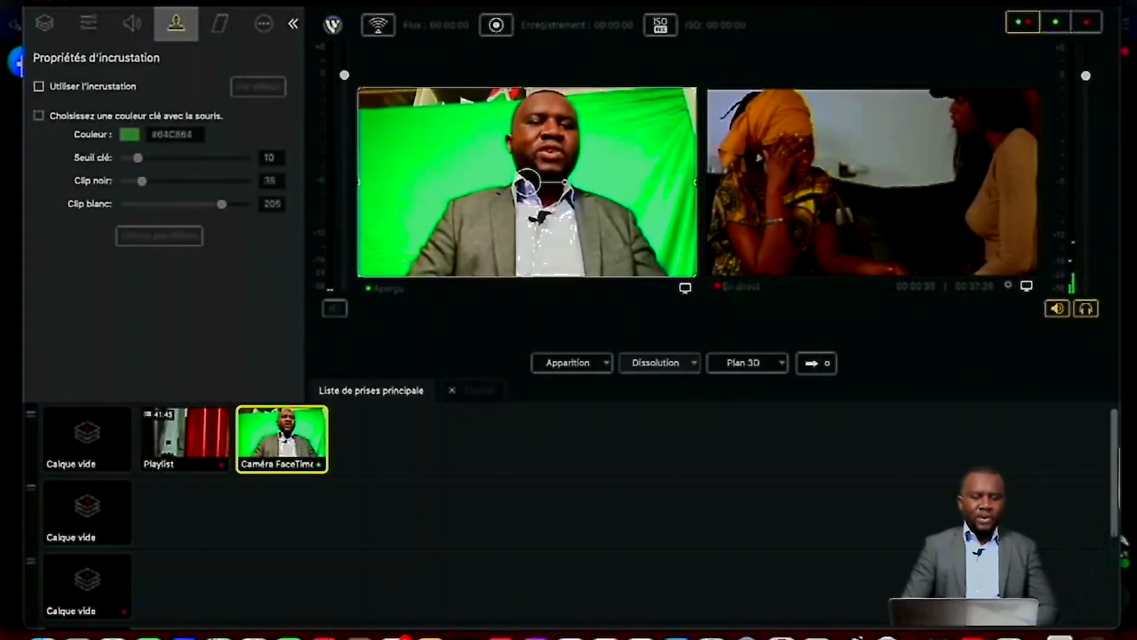
left_click(39, 87)
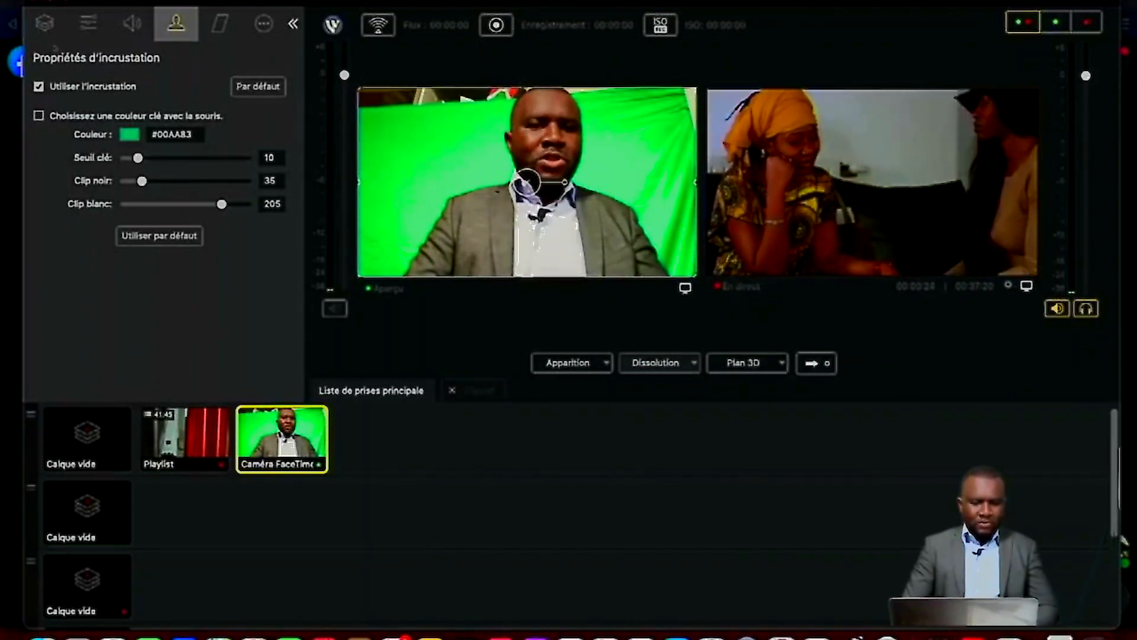
left_click(130, 135)
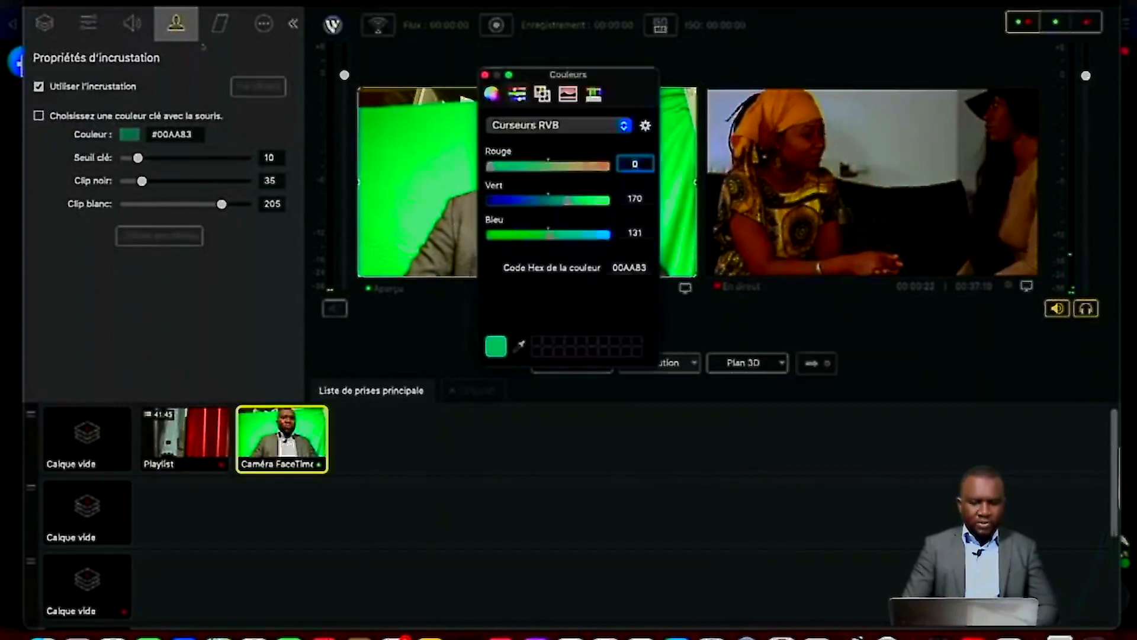
left_click(485, 74)
left_click(39, 115)
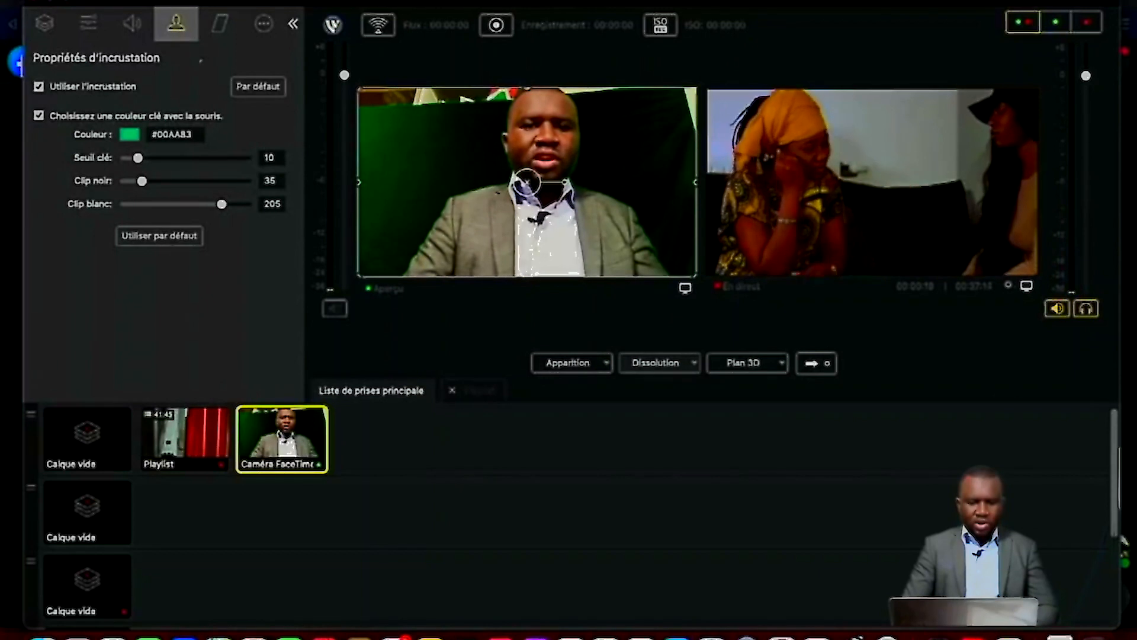
left_click(417, 147)
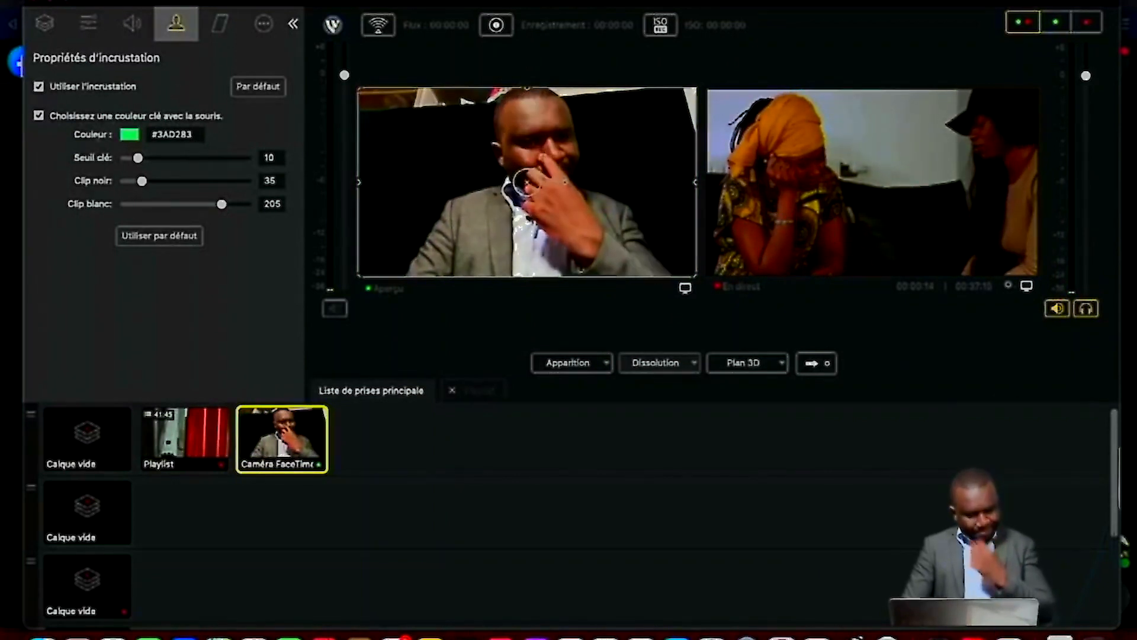
Refine the camera shot's chroma key with threshold 20, black clip 17 and white clip 207.
left_click_drag(138, 158, 132, 181)
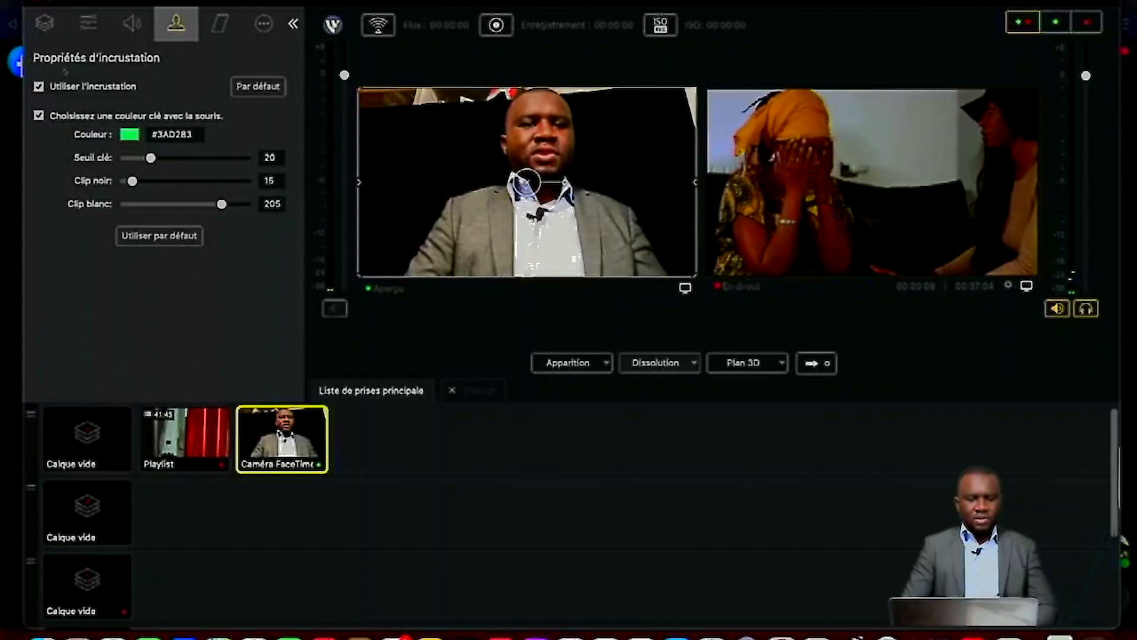
left_click_drag(222, 204, 222, 204)
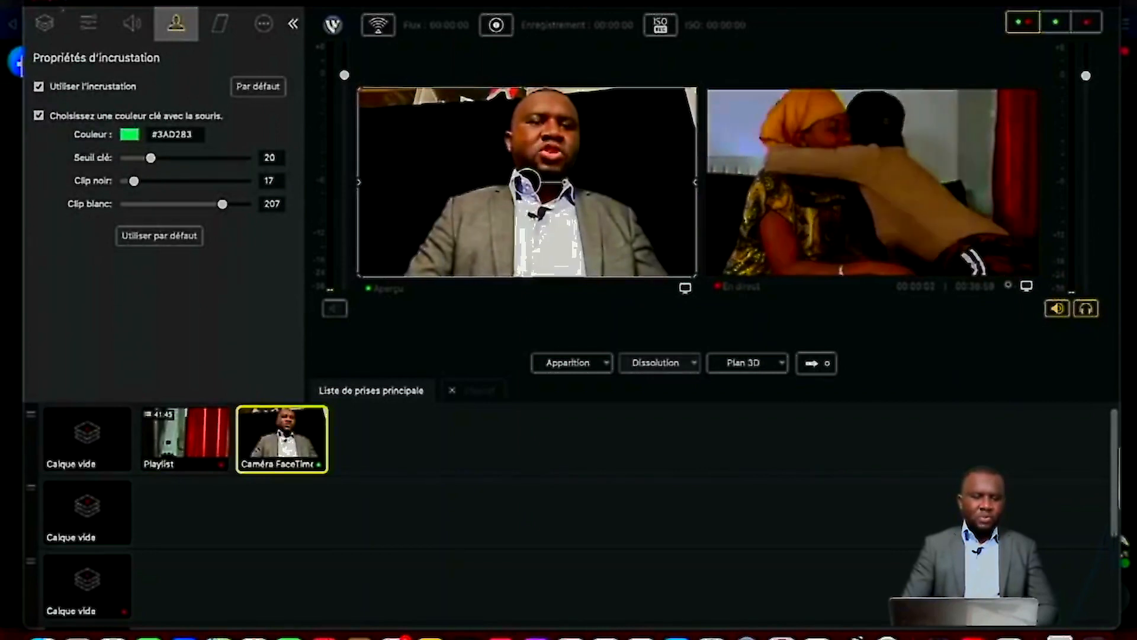
Crop the camera shot by 80 from its top edge and 53 from its right edge.
left_click(44, 23)
left_click(89, 24)
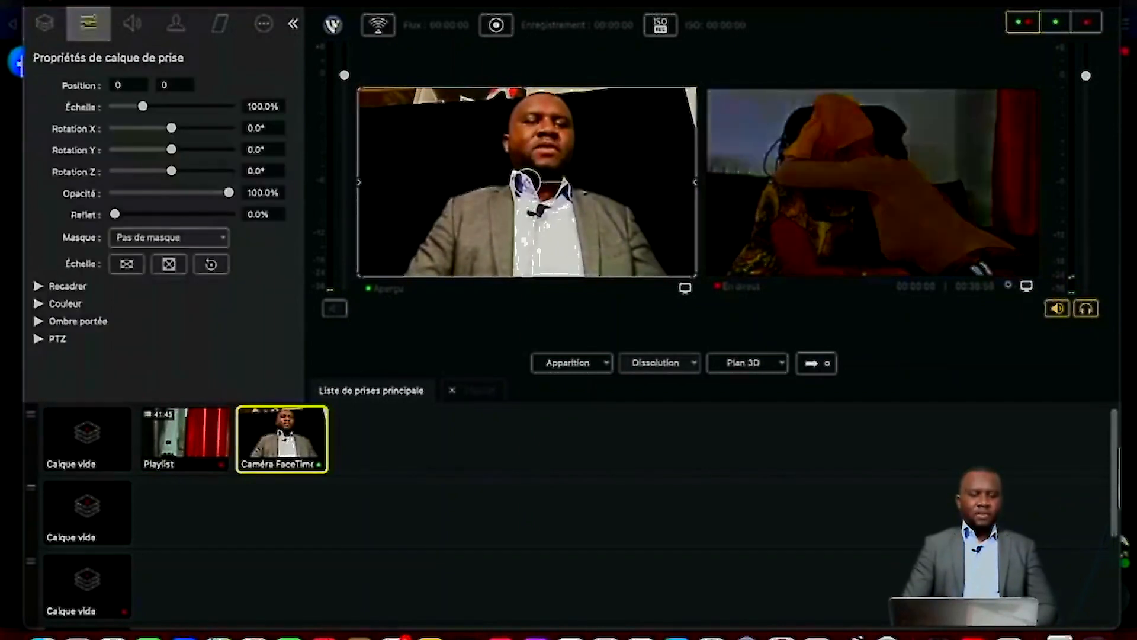
left_click(38, 286)
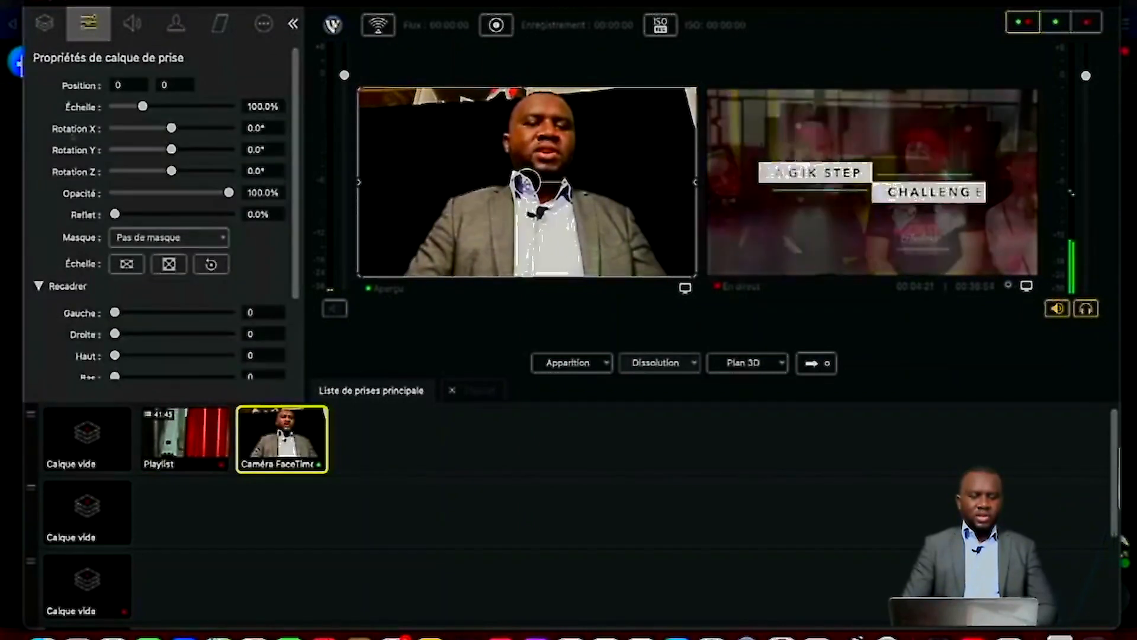
scroll(59, 286, "down", 3)
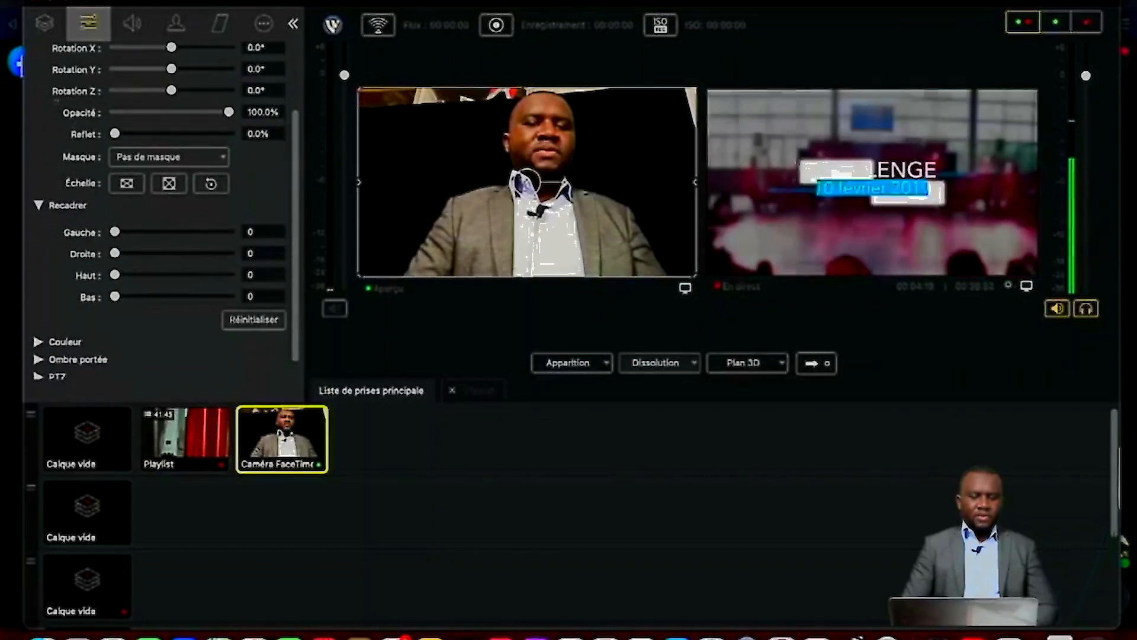
left_click_drag(115, 275, 127, 275)
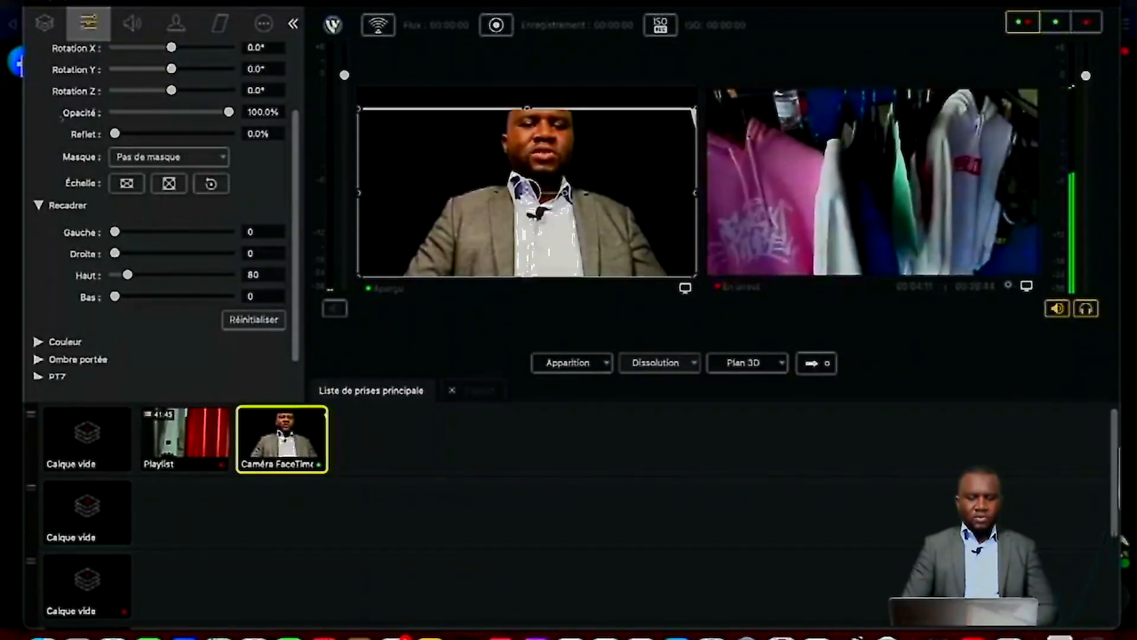
left_click_drag(116, 254, 119, 254)
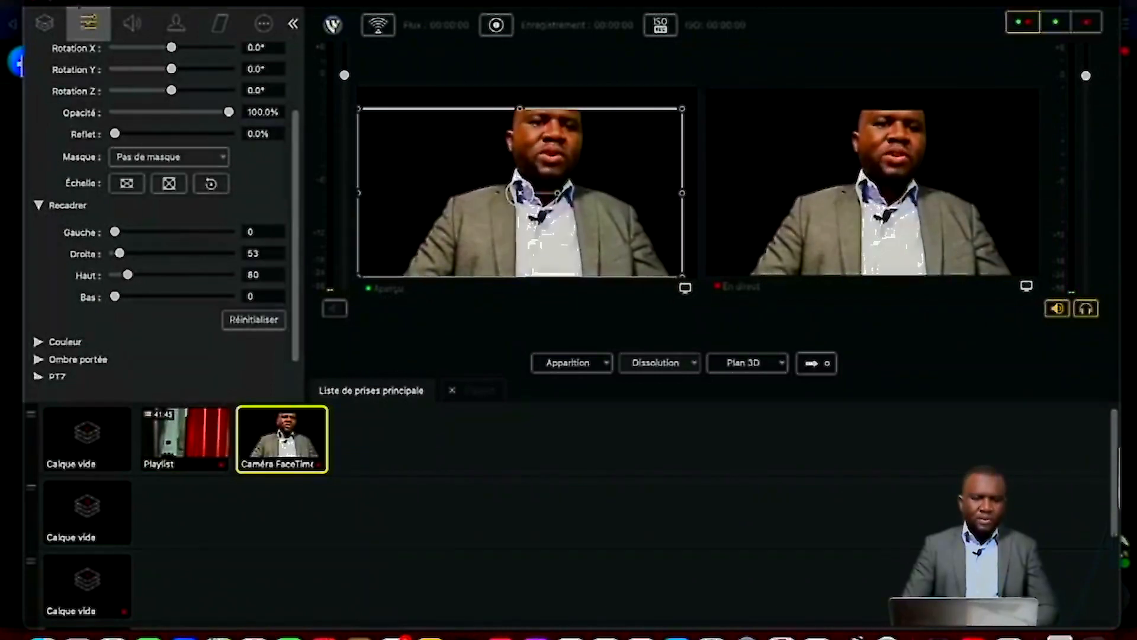
Scale the camera shot up to 145.5% and place it at position -30, -58.
scroll(166, 211, "up", 3)
left_click_drag(142, 106, 152, 106)
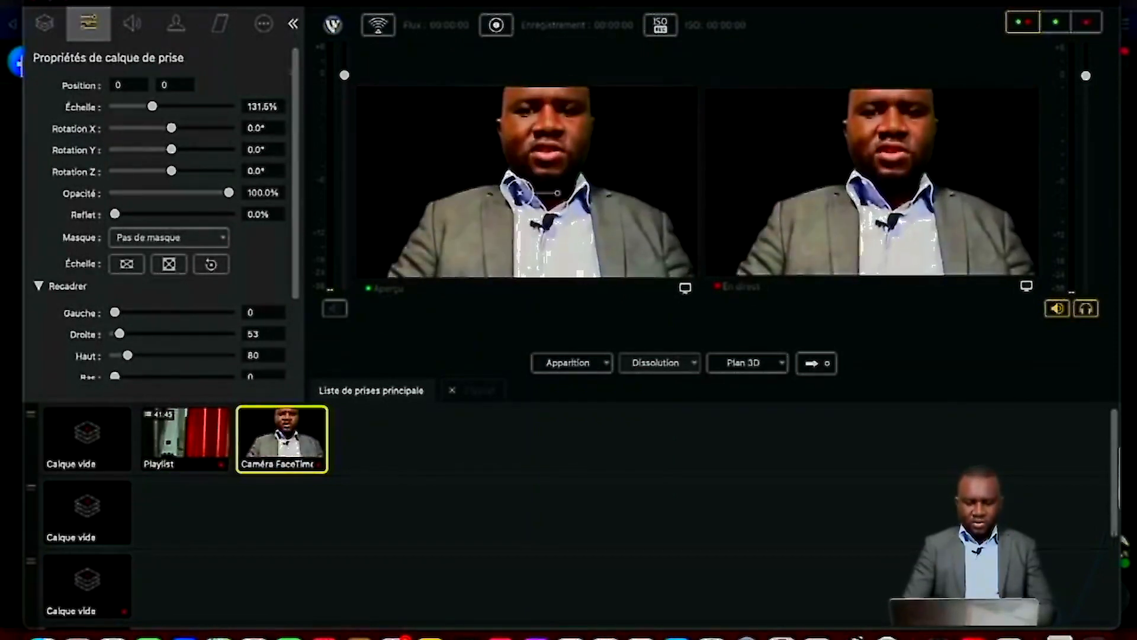
left_click_drag(153, 107, 157, 107)
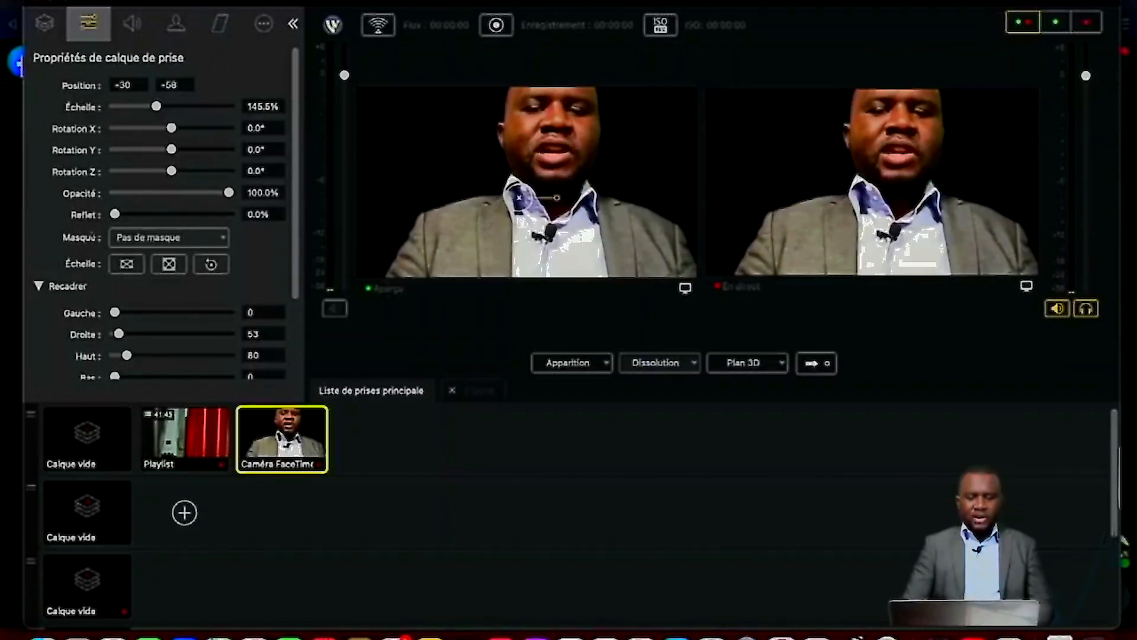
Add the image My BackGround.png from the Vidéos folder as a new shot on the second layer.
left_click(184, 513)
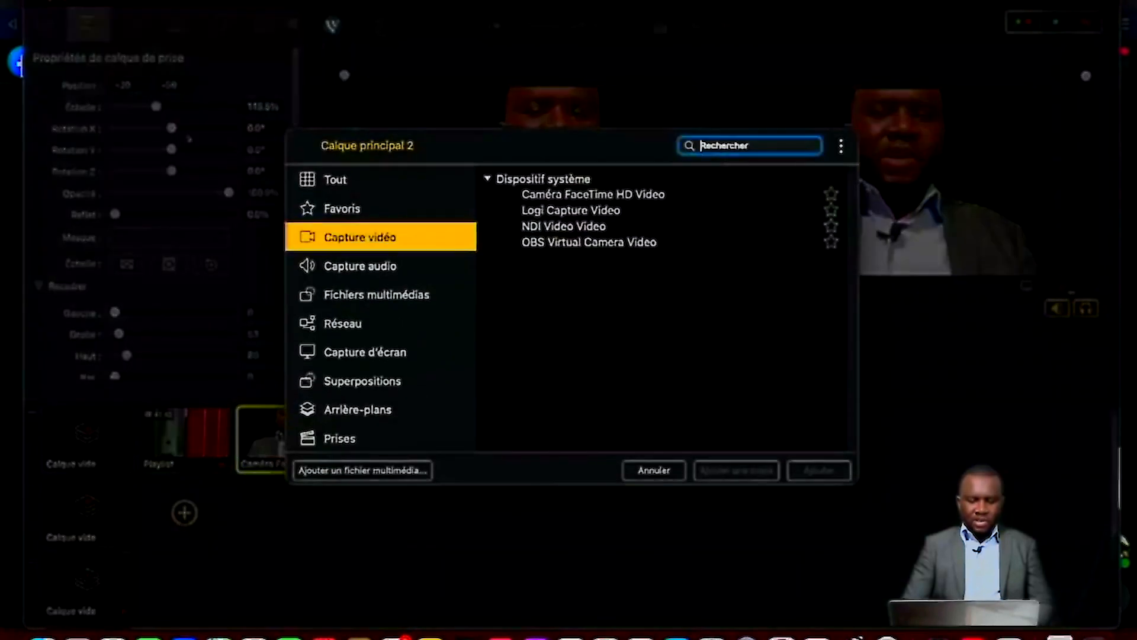
left_click(362, 469)
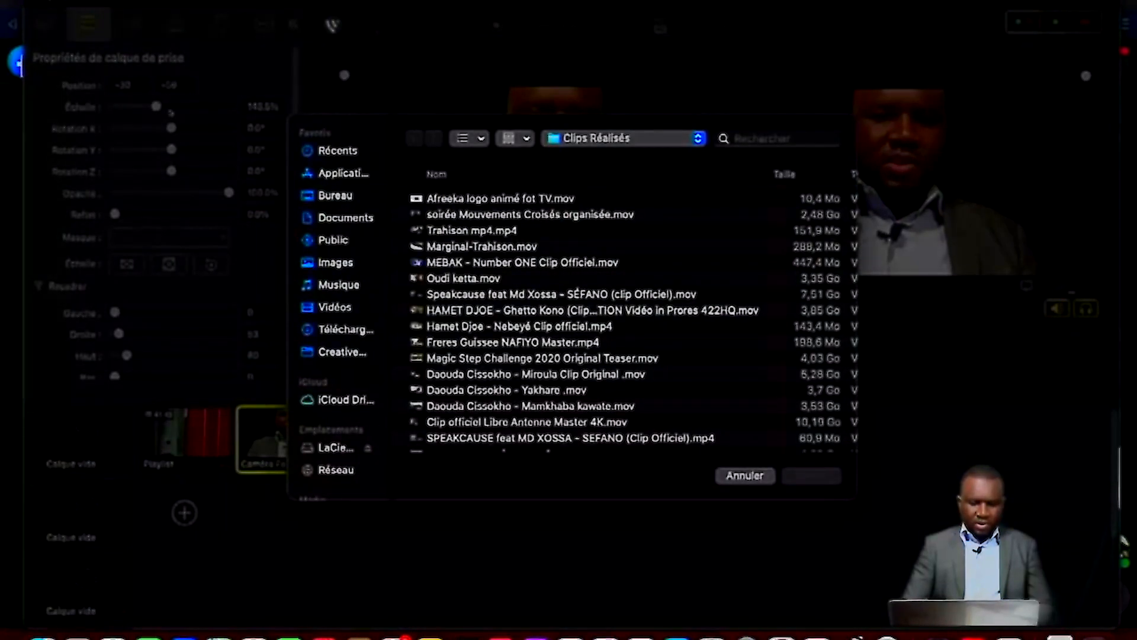
left_click(335, 307)
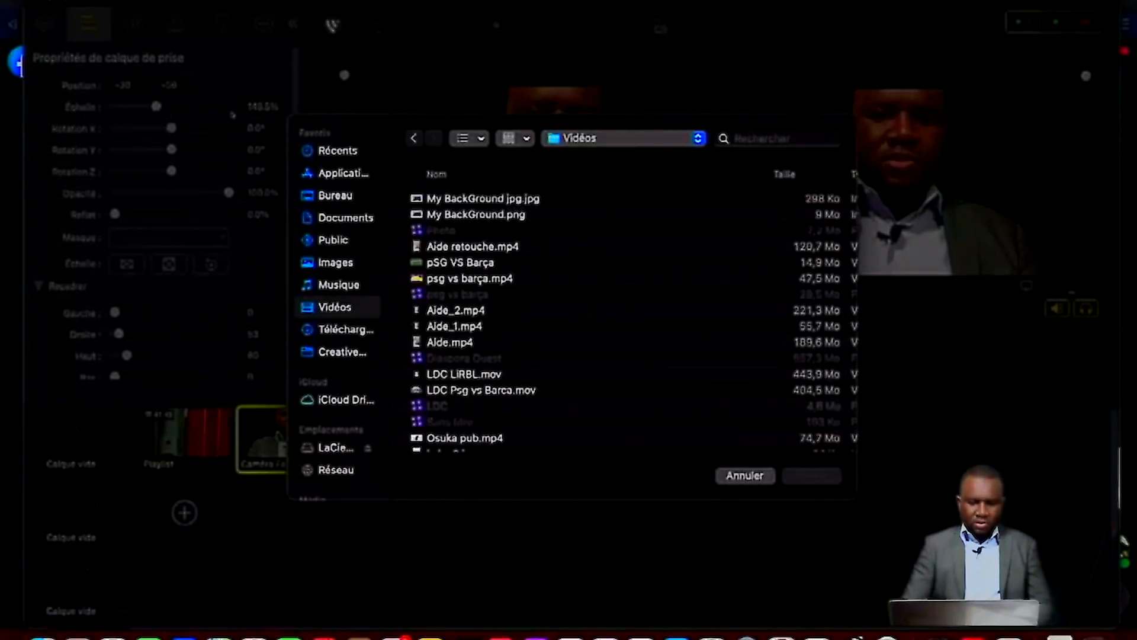
left_click(465, 278)
key("space")
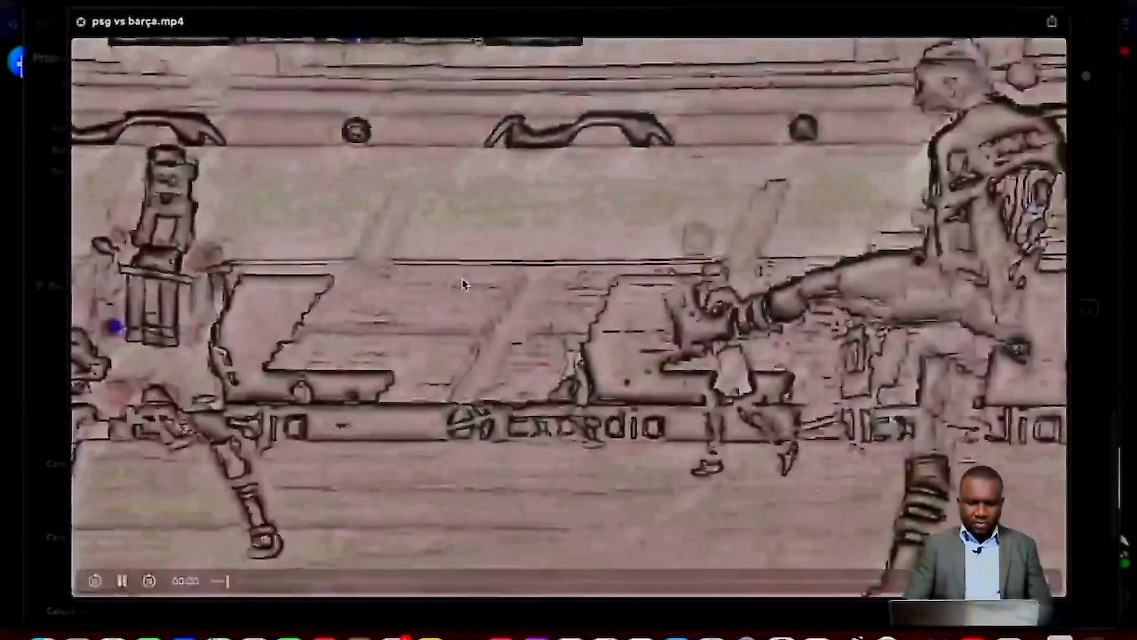
key("space")
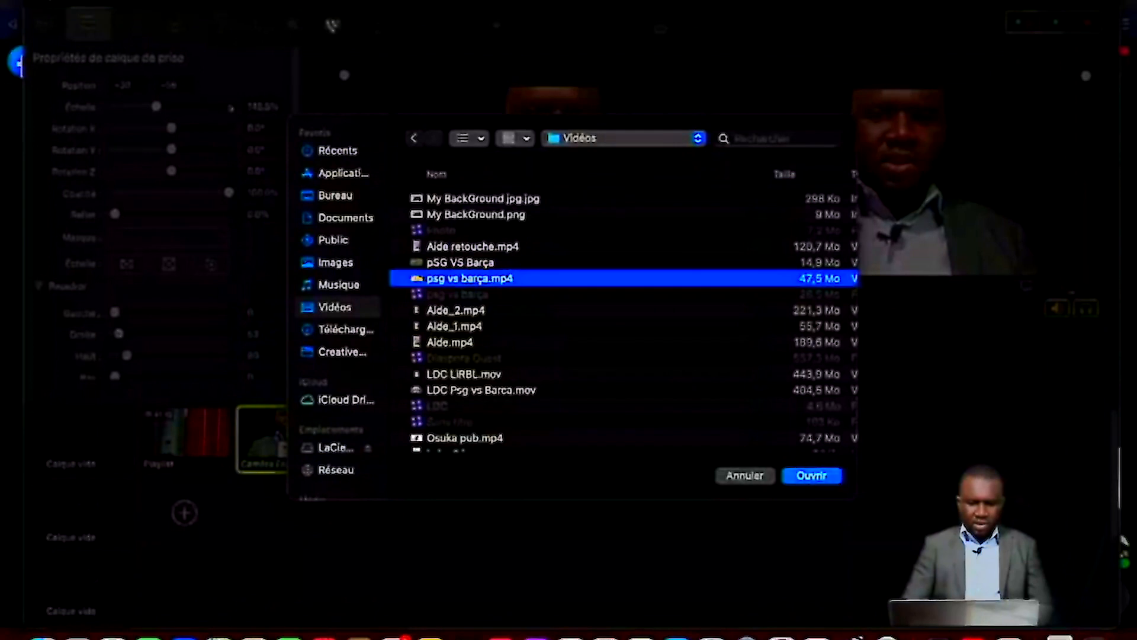
key("Up")
key("Up")
key("Up")
key("space")
key("space")
key("Return")
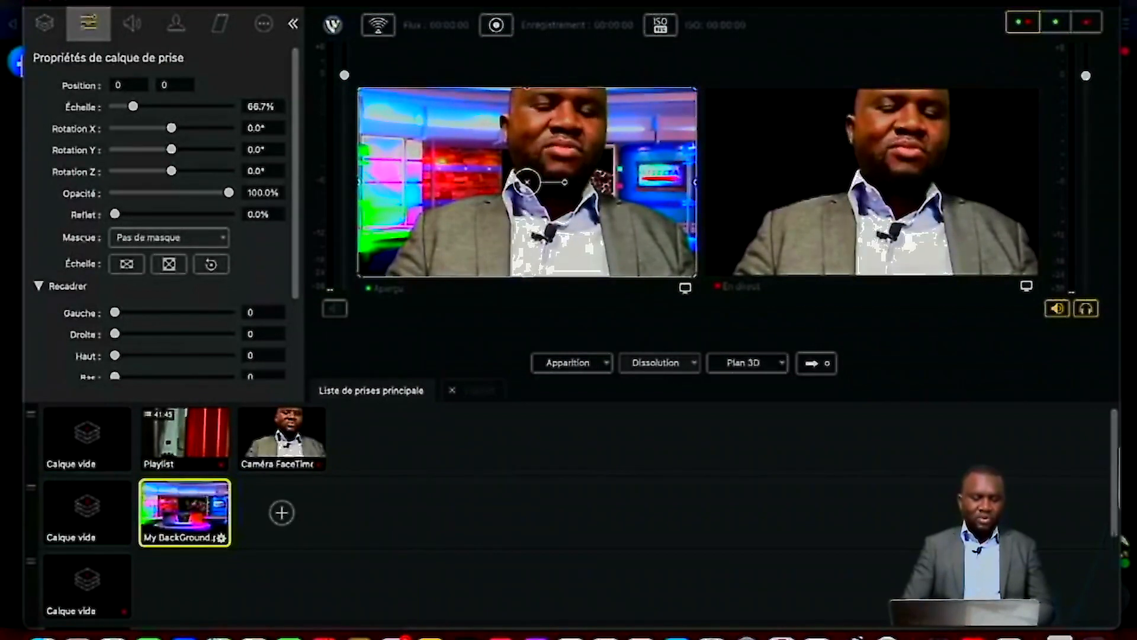
Scale the second-layer background shot to 400%, place it at position -534, 138 and send it live.
left_click_drag(133, 107, 229, 106)
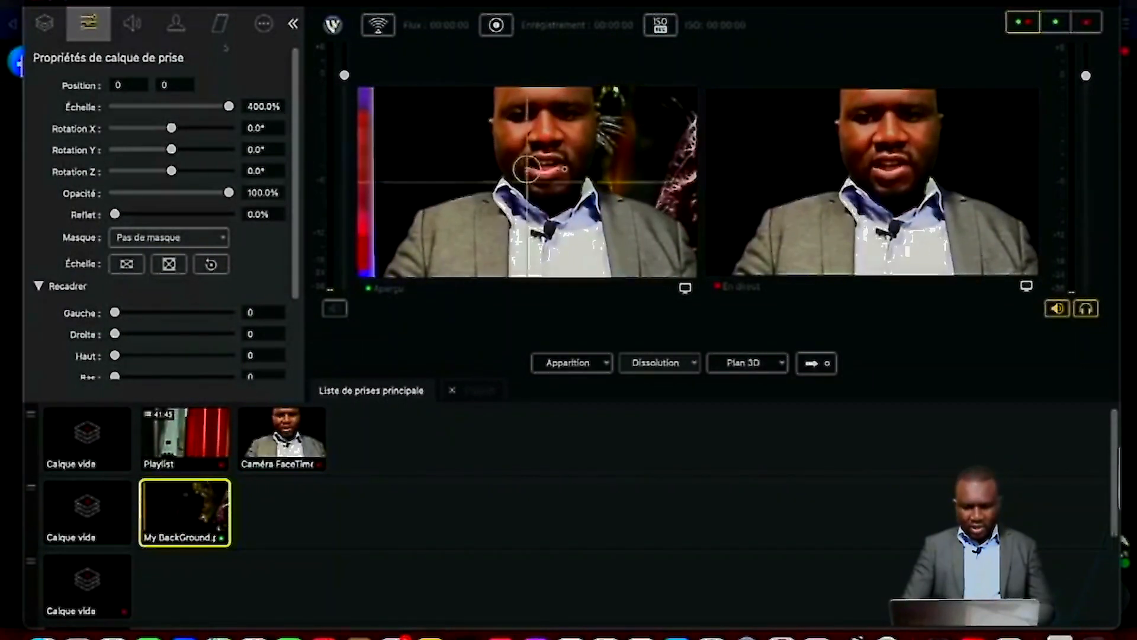
left_click_drag(239, 39, 238, 41)
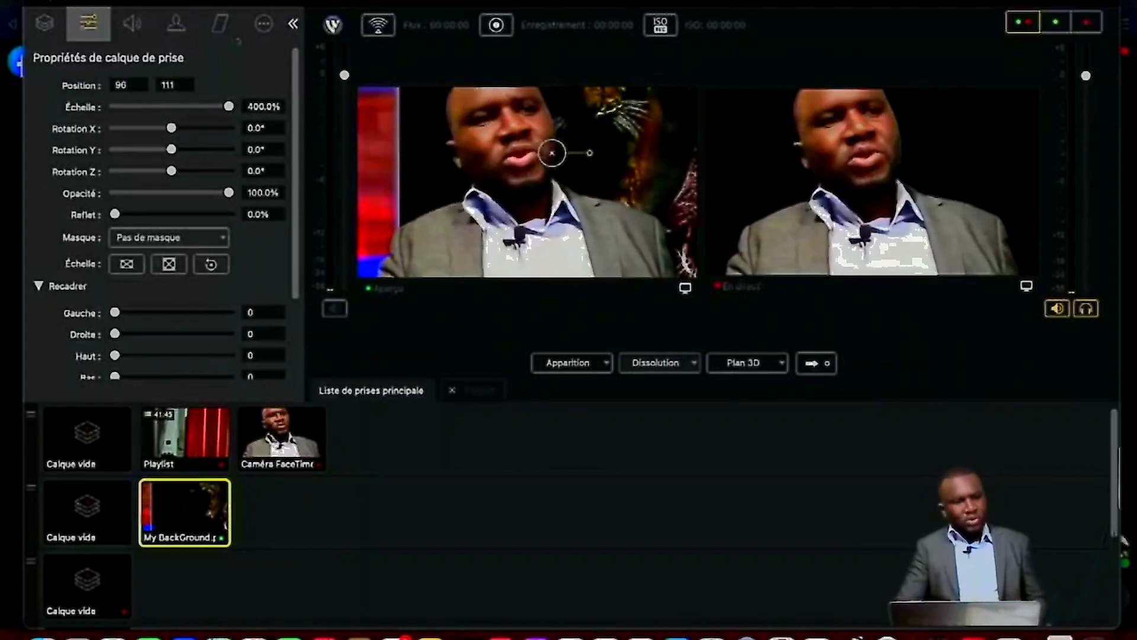
left_click_drag(238, 40, 165, 36)
left_click_drag(406, 142, 385, 145)
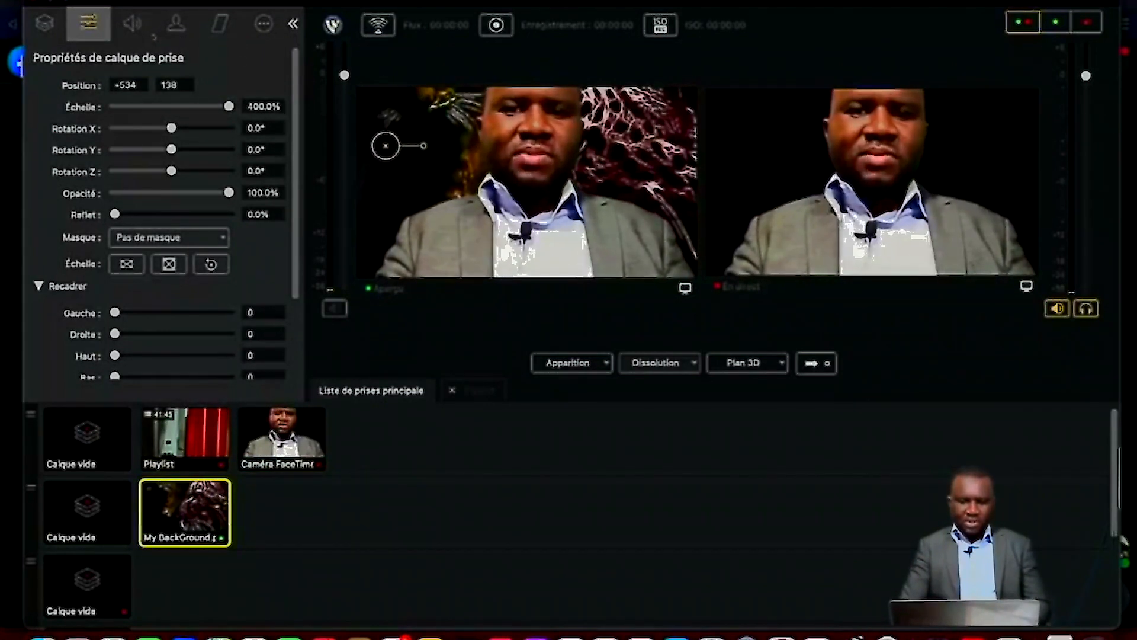
key("super+g")
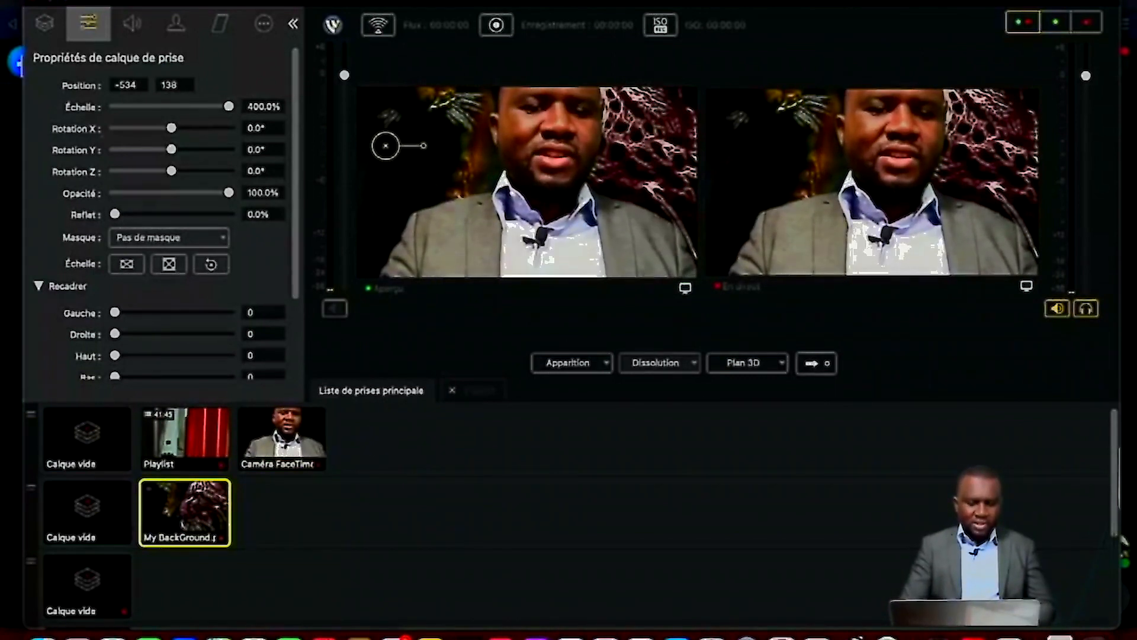
Adjust the camera shot's colour to brightness -0.16, contrast 111% and gamma 1.08.
left_click(282, 439)
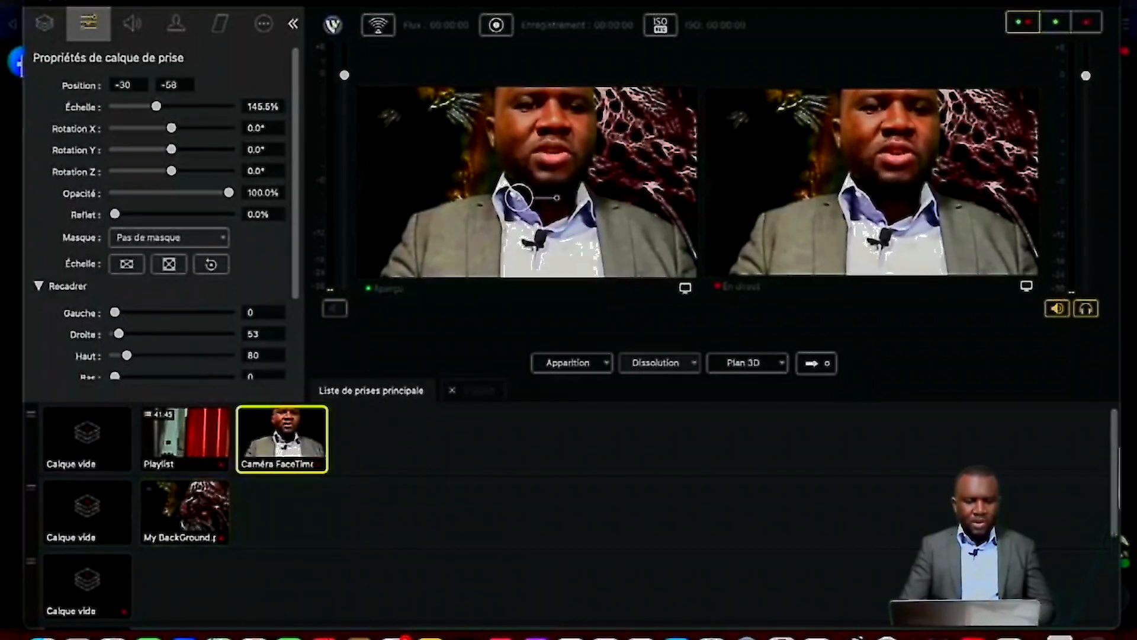
scroll(73, 112, "down", 2)
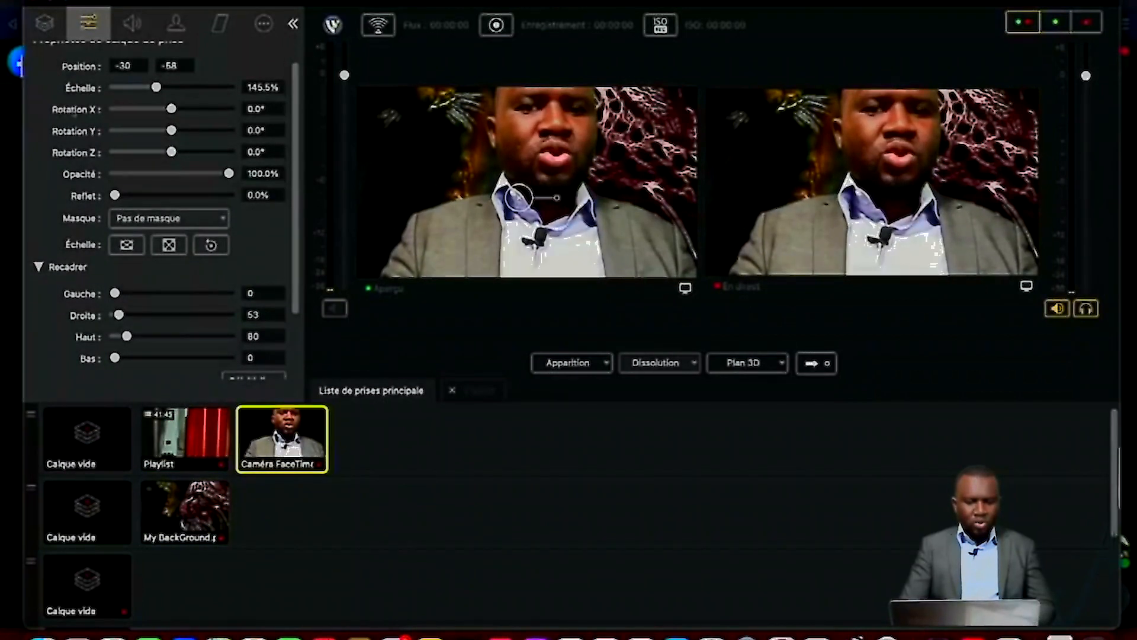
scroll(73, 112, "up", 2)
scroll(78, 119, "down", 3)
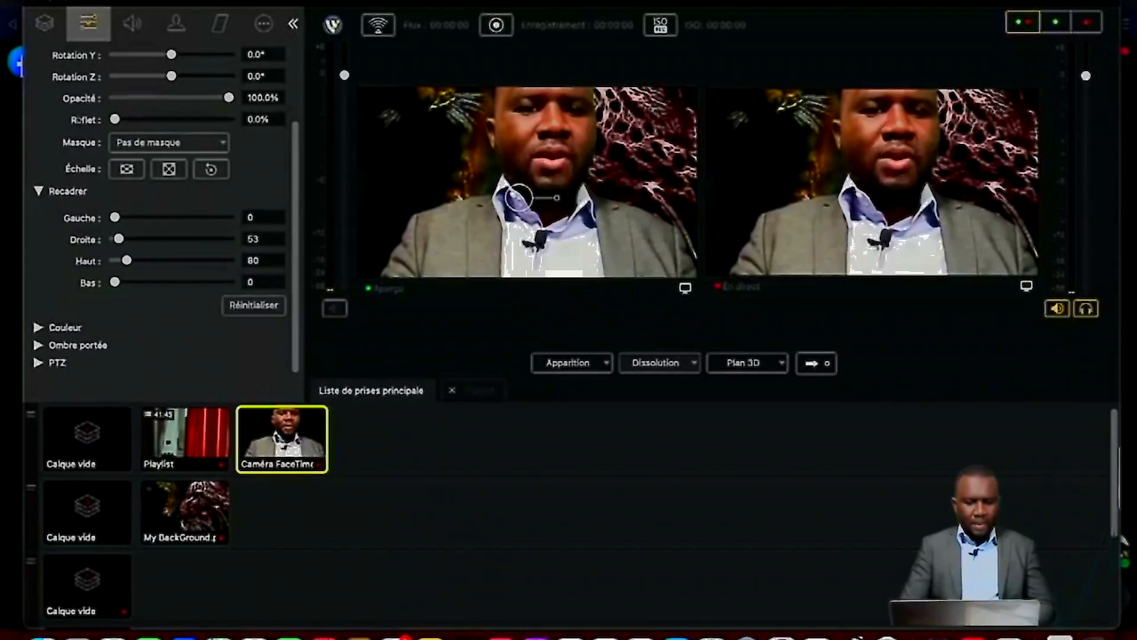
left_click(38, 327)
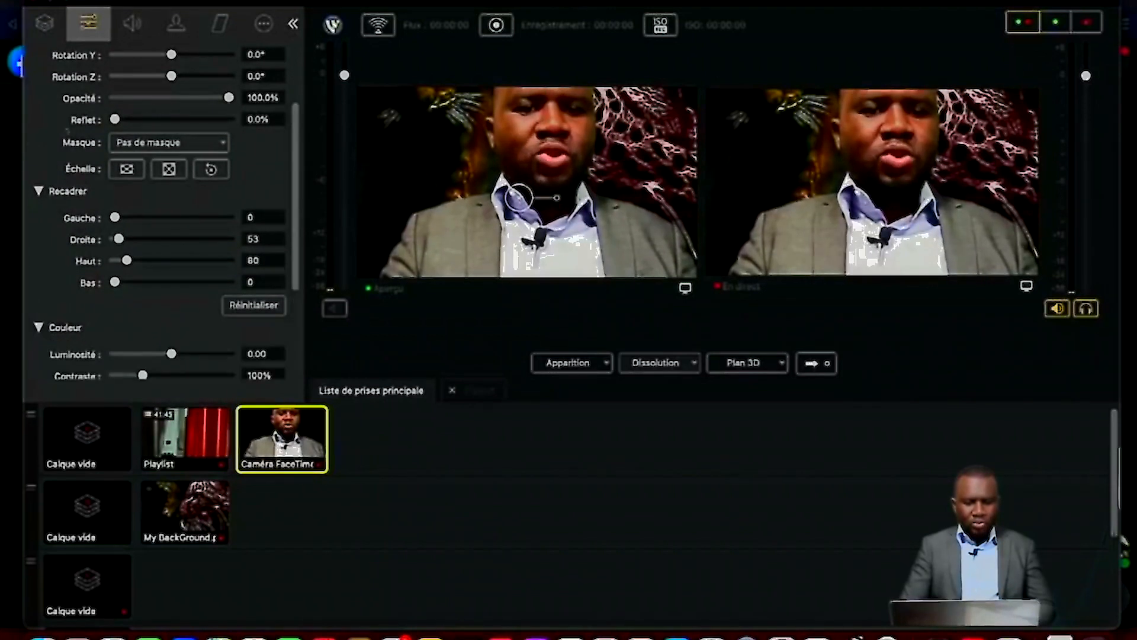
scroll(67, 131, "down", 4)
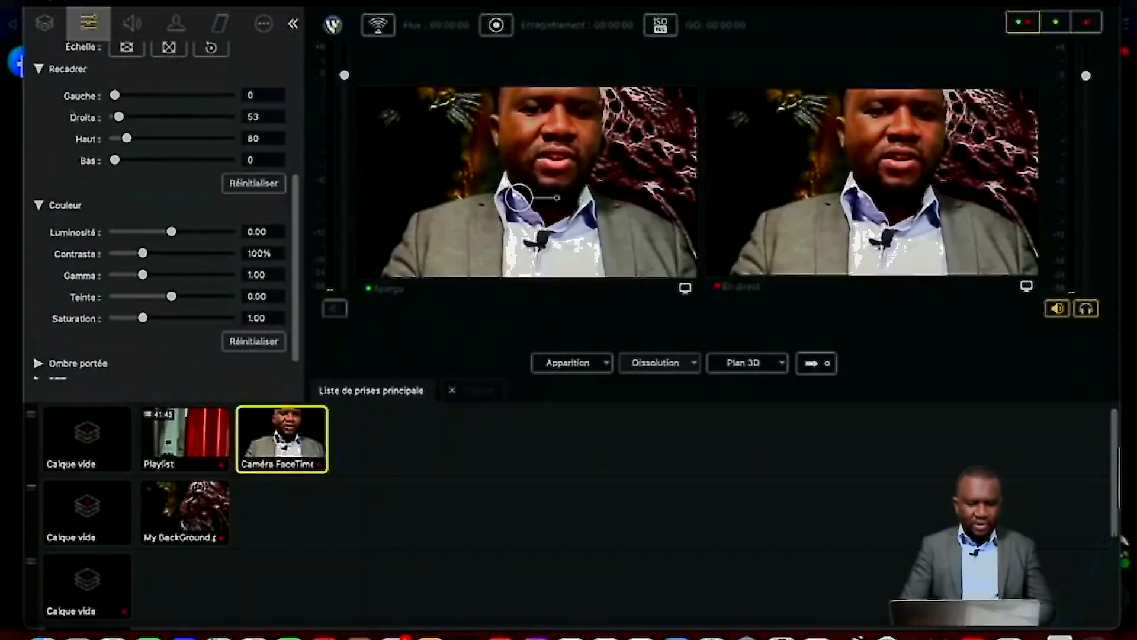
left_click_drag(142, 253, 146, 275)
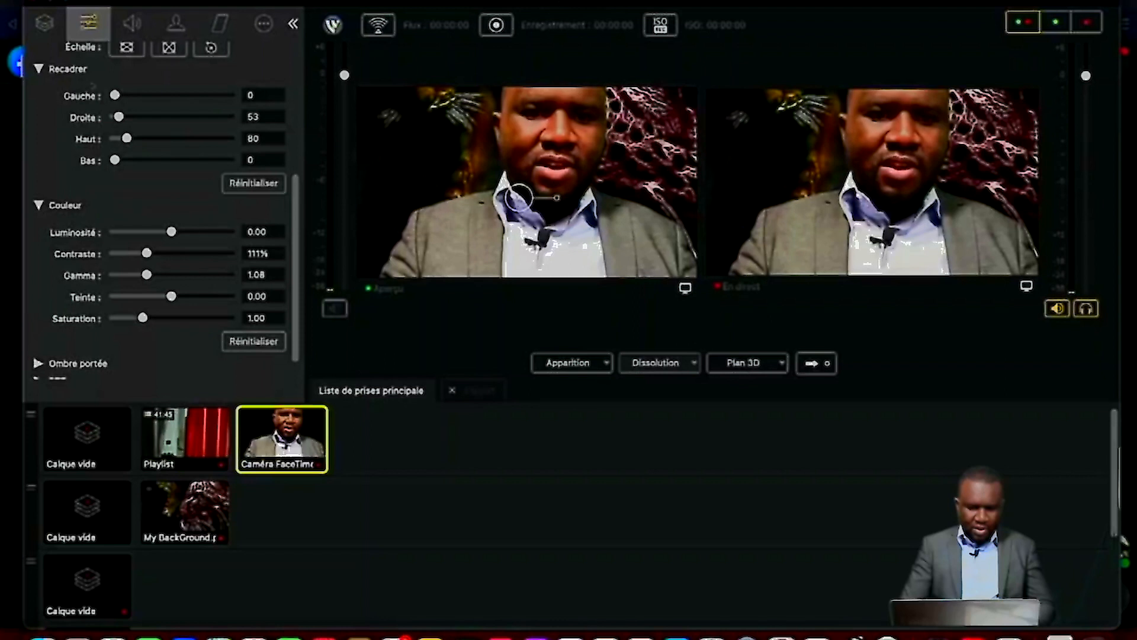
left_click_drag(172, 232, 154, 231)
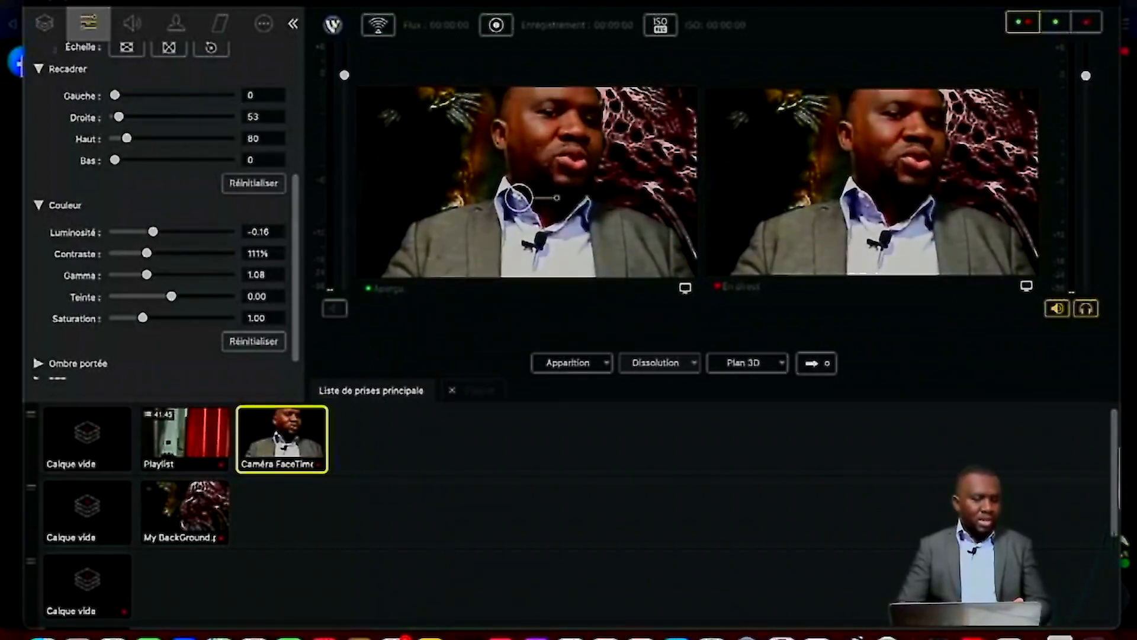
scroll(160, 207, "up", 5)
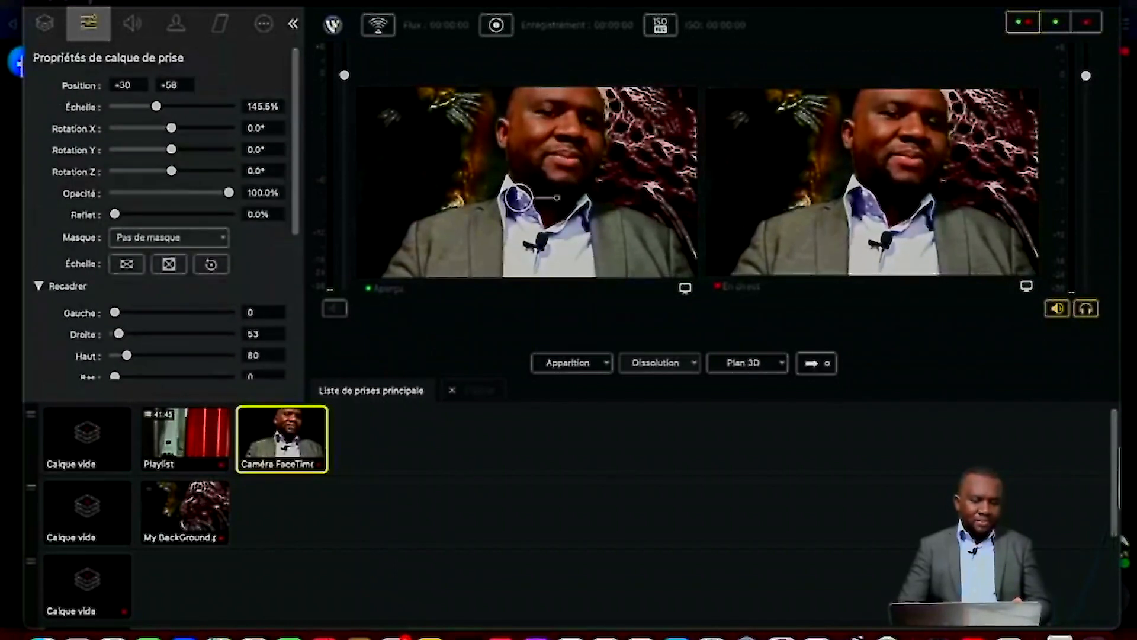
Set the chroma key threshold of the camera source to 67.
left_click(176, 24)
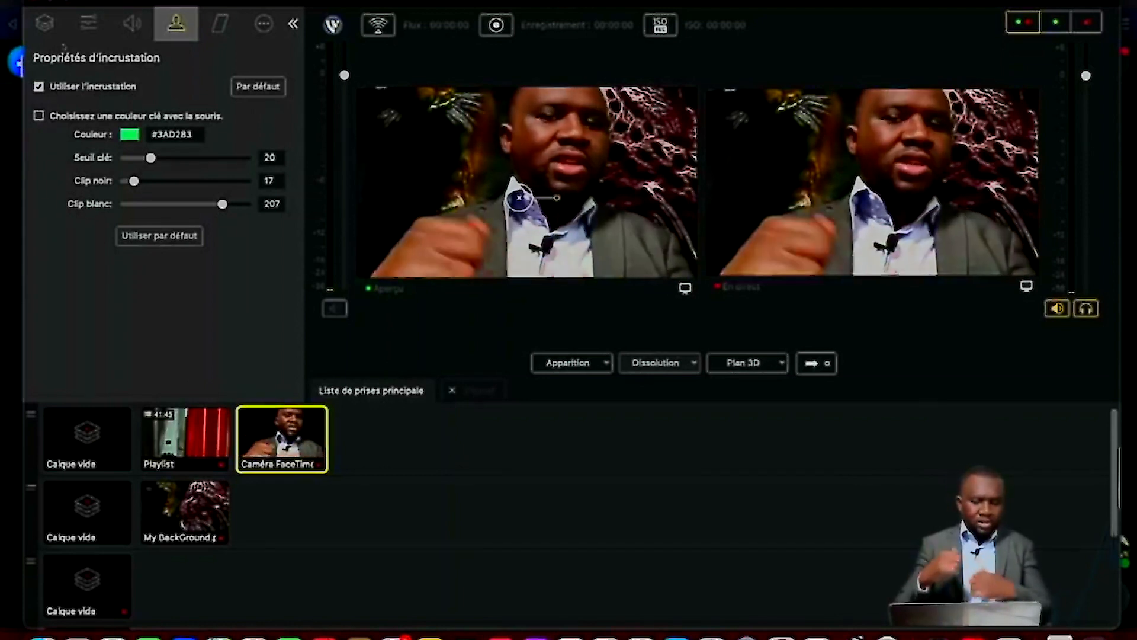
mouse_move(151, 158)
left_mouse_down()
mouse_move(215, 158)
mouse_move(150, 158)
left_mouse_up()
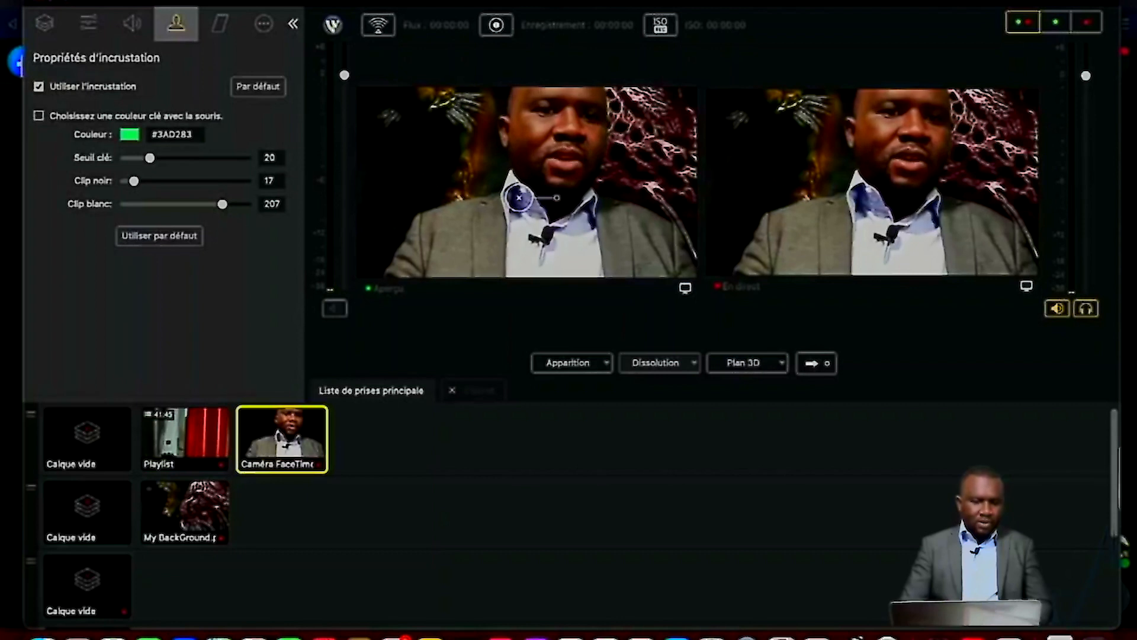
left_click(44, 24)
left_click(89, 137)
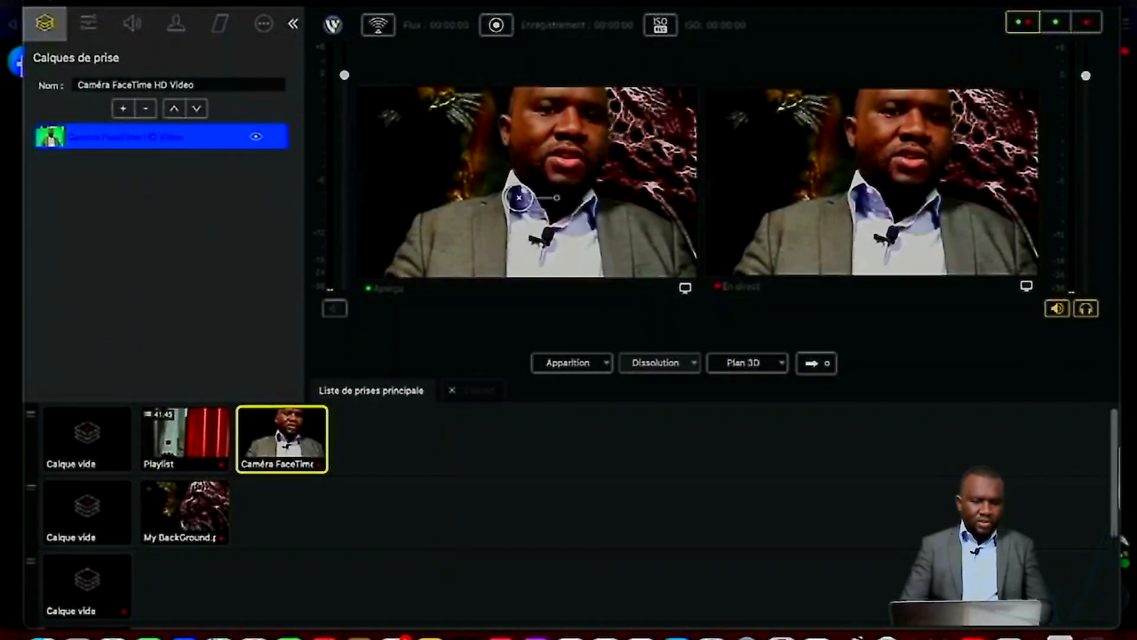
left_click(176, 23)
left_click_drag(150, 158, 246, 158)
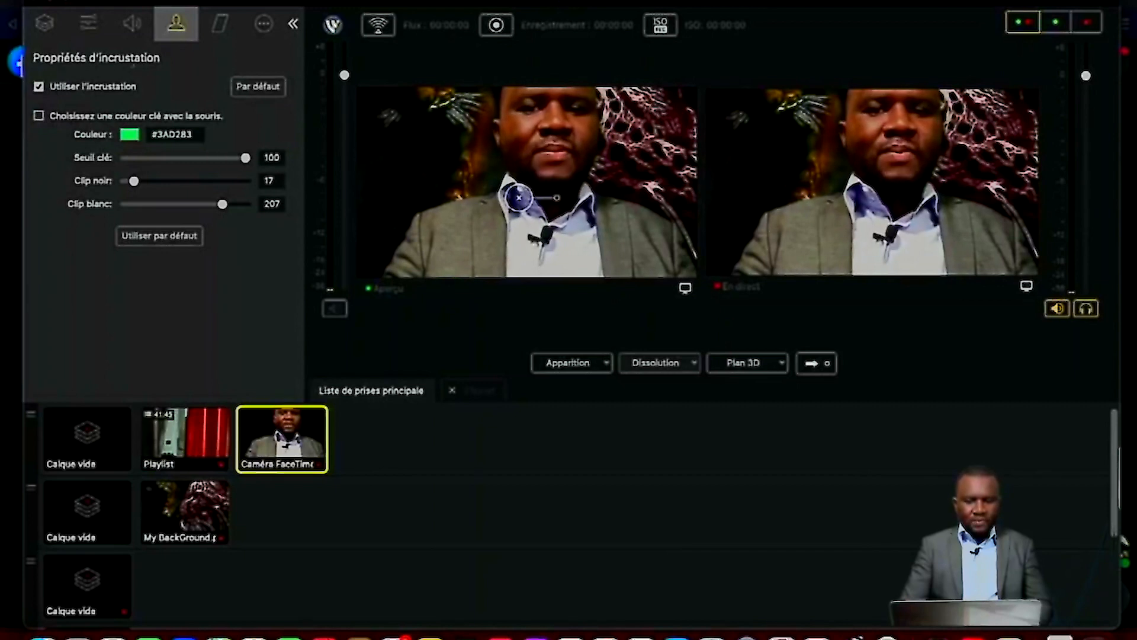
left_click_drag(245, 158, 148, 157)
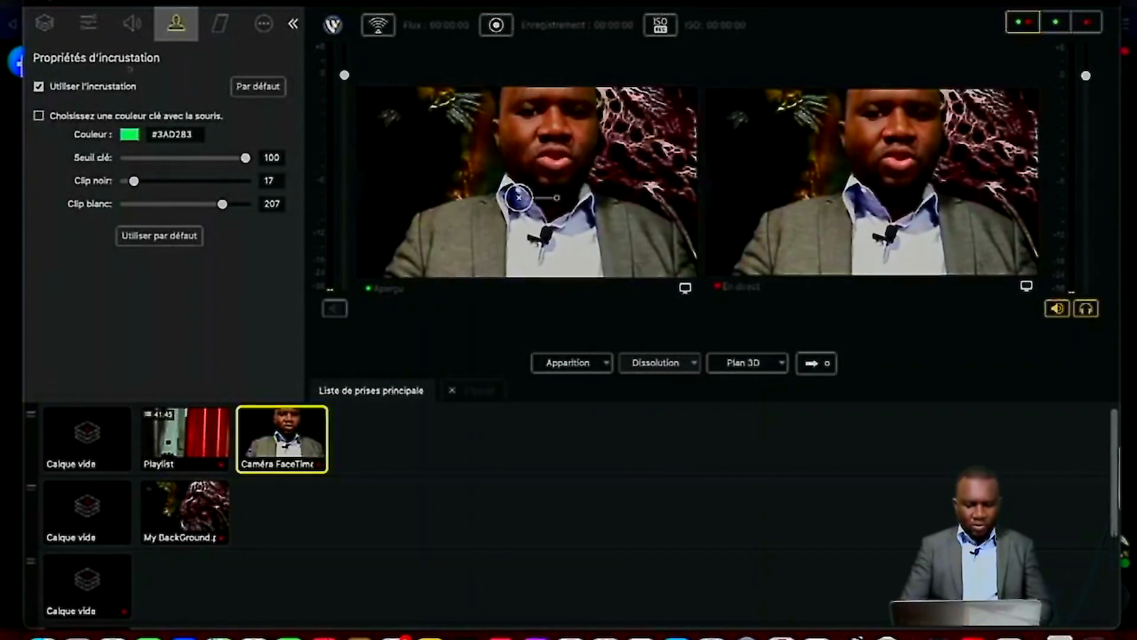
left_click_drag(245, 158, 206, 157)
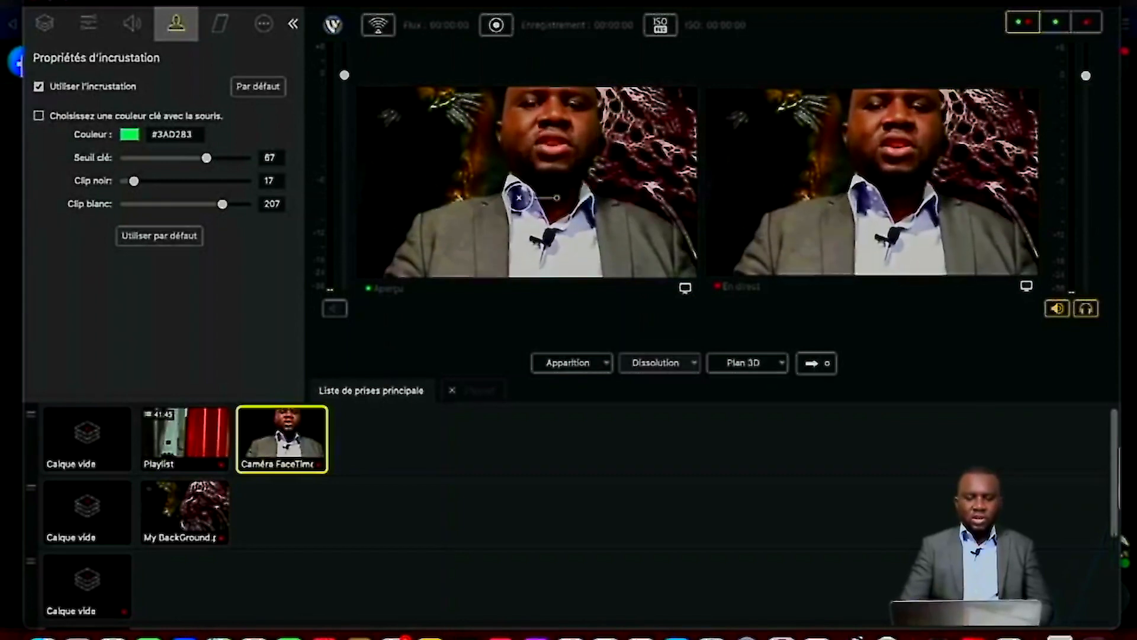
Set the camera shot's chroma key black clip to 15 and white clip to 185.
mouse_move(134, 181)
left_mouse_down()
mouse_move(177, 181)
mouse_move(147, 180)
left_mouse_up()
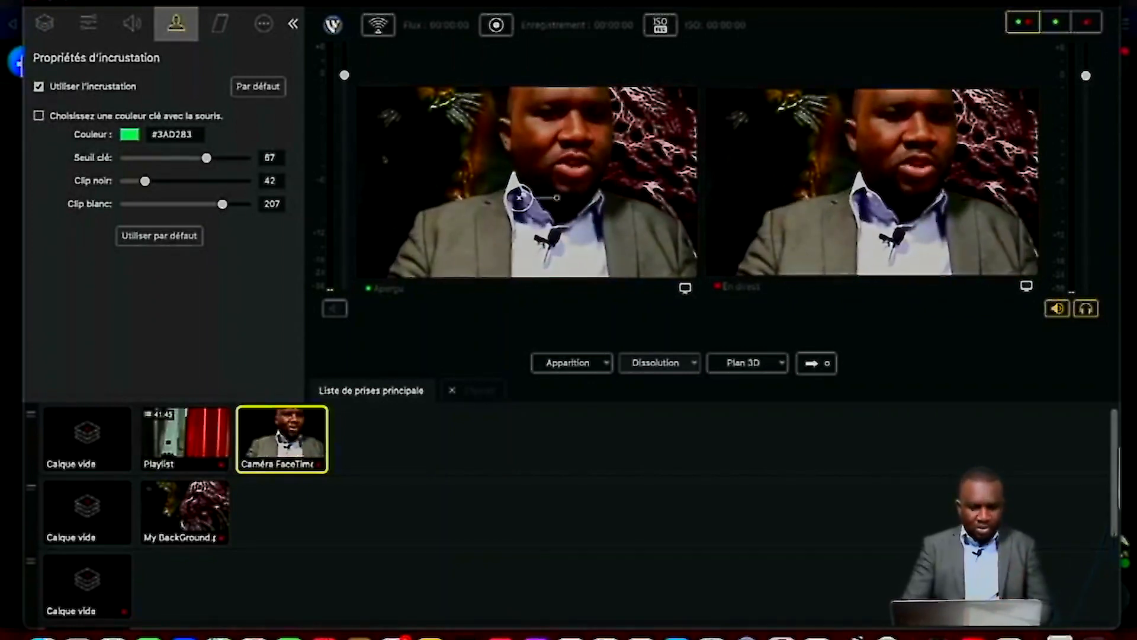
left_click_drag(144, 181, 134, 181)
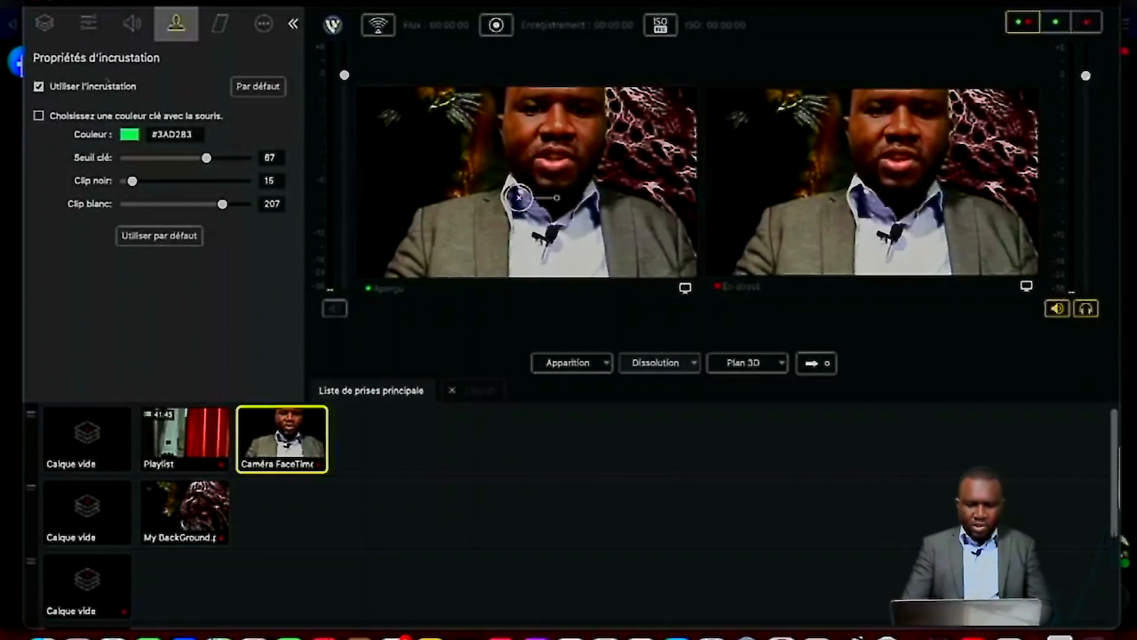
left_click_drag(221, 204, 209, 203)
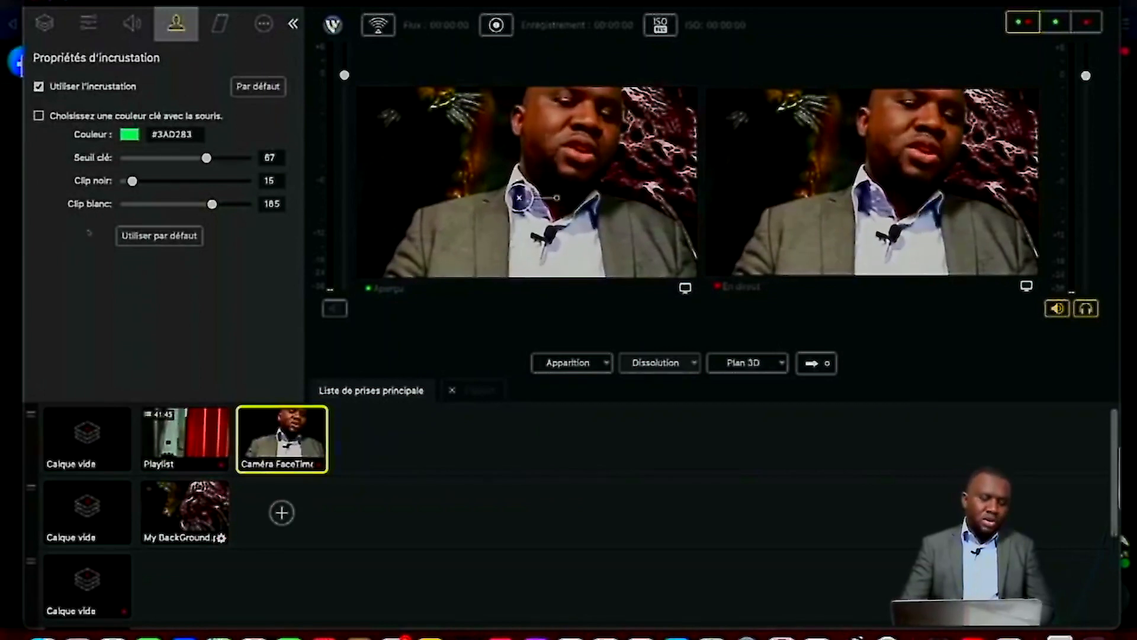
Add My BackGround jpg.jpg from the Vidéos folder in Finder as a layer beneath the camera source in the camera shot.
left_click(185, 510)
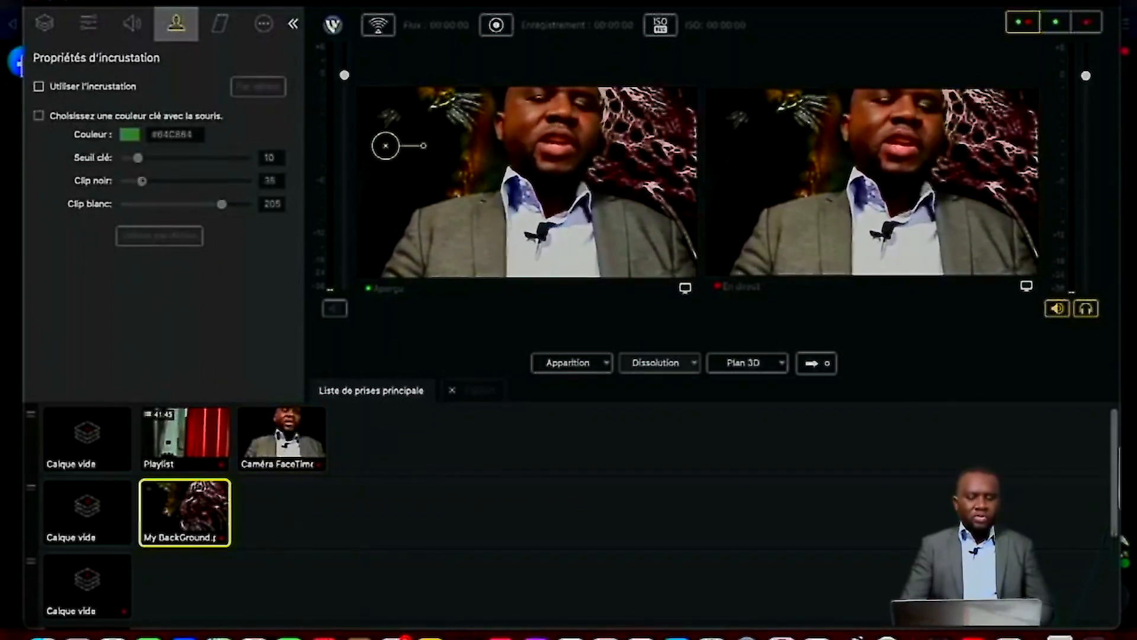
left_click(282, 438)
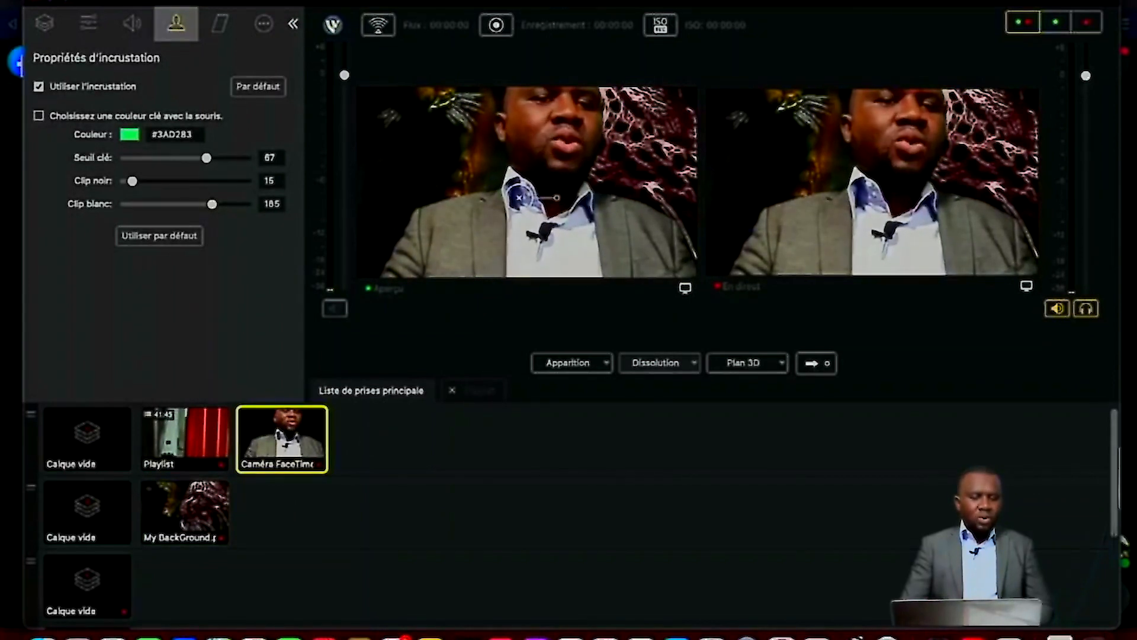
left_click(45, 24)
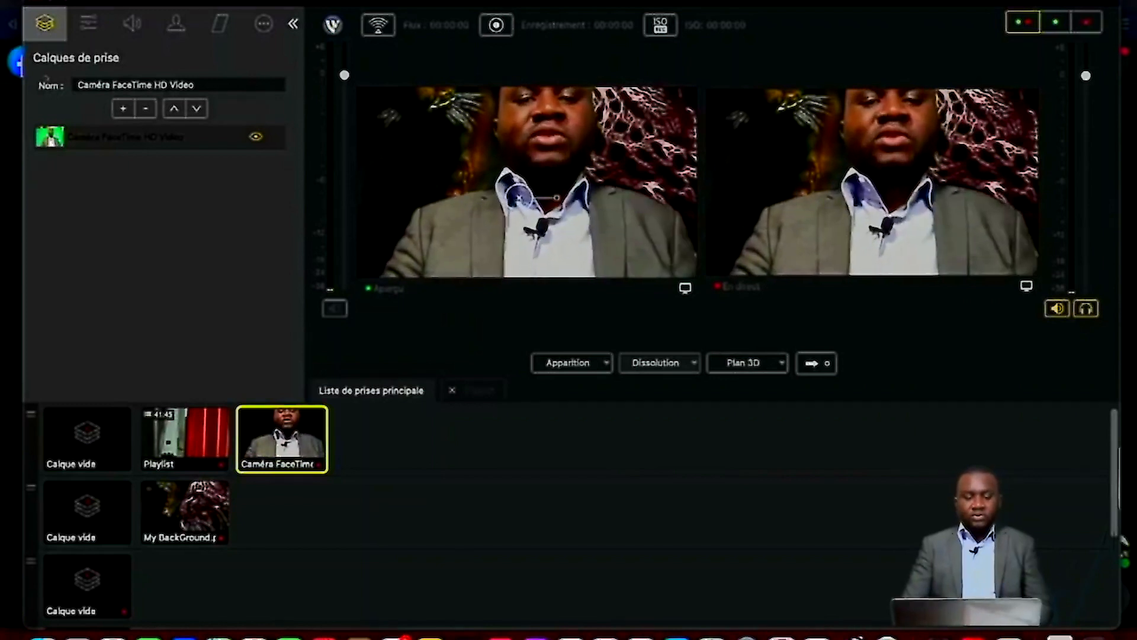
left_click(41, 636)
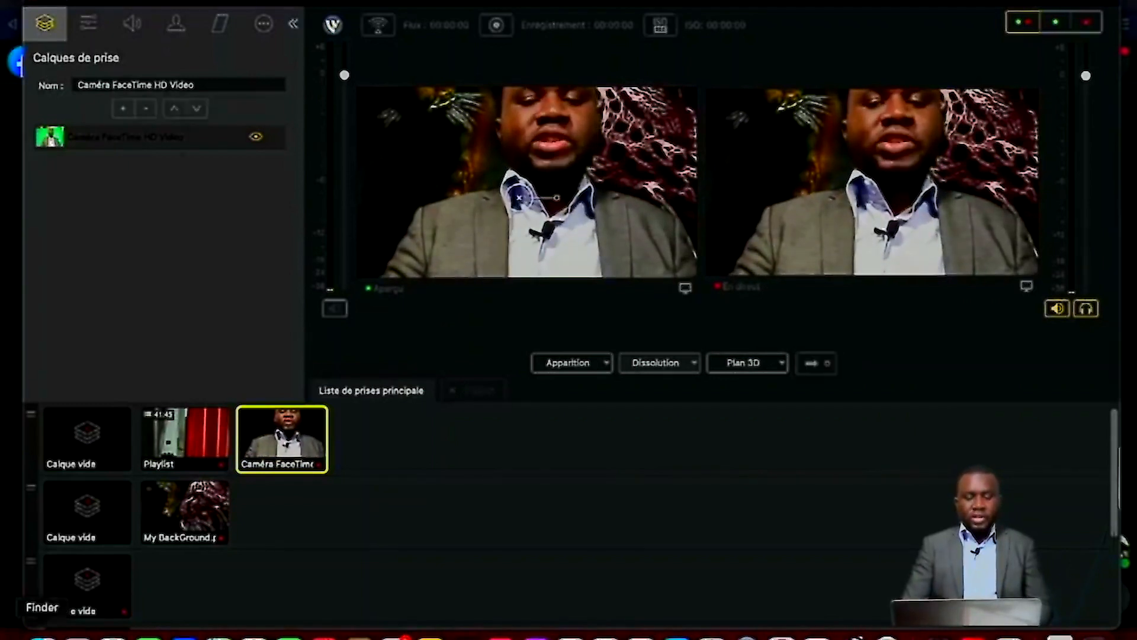
left_click_drag(344, 75, 584, 230)
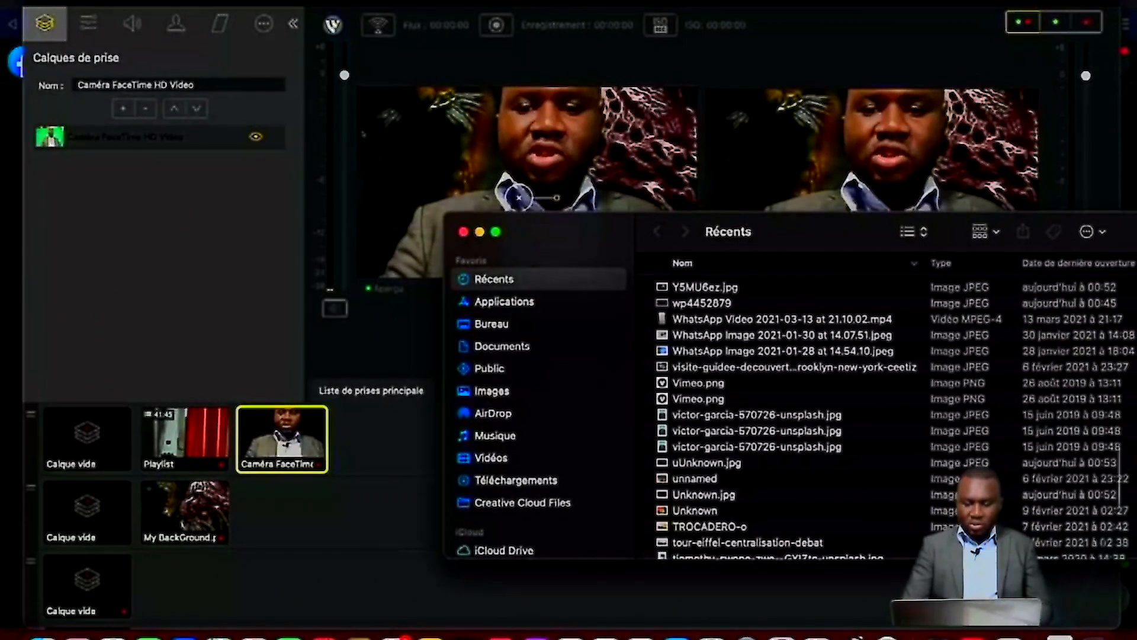
left_click(703, 304)
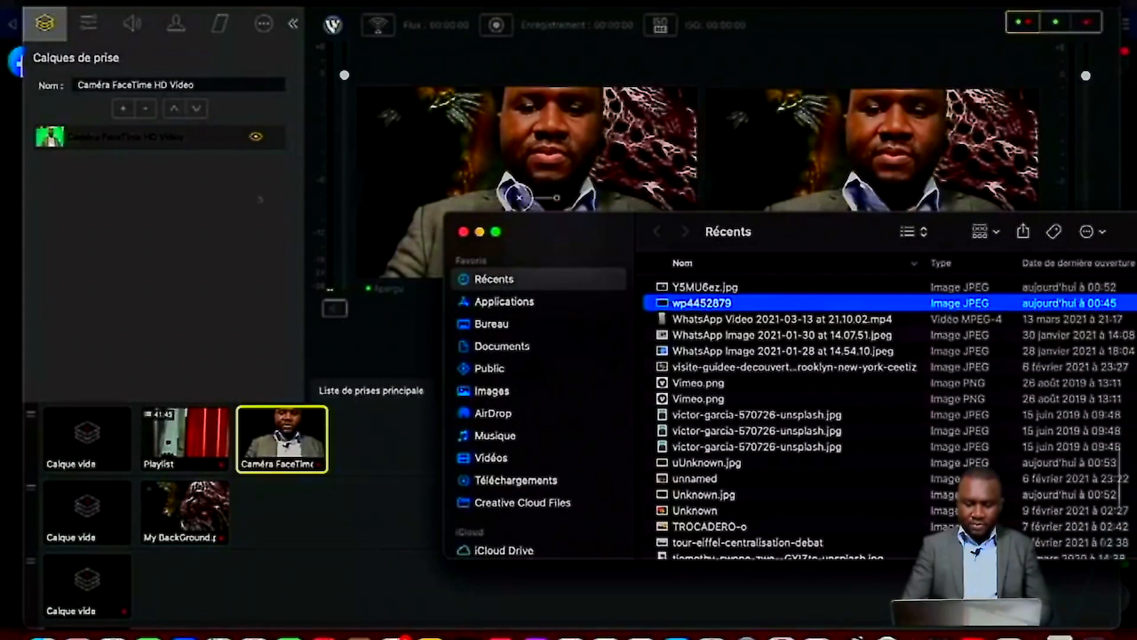
left_click(491, 458)
left_click(728, 303)
left_click_drag(728, 303, 56, 77)
left_click(81, 70)
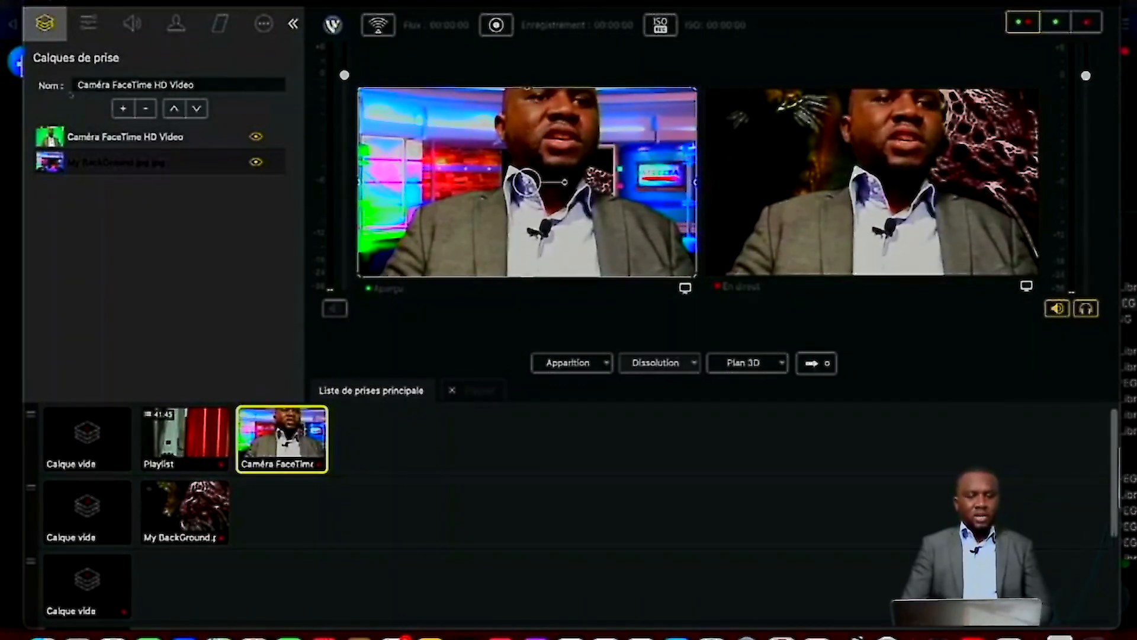
Delete the standalone My BackGround.png shot from the second layer row and select the camera shot in the first row.
left_click(185, 510)
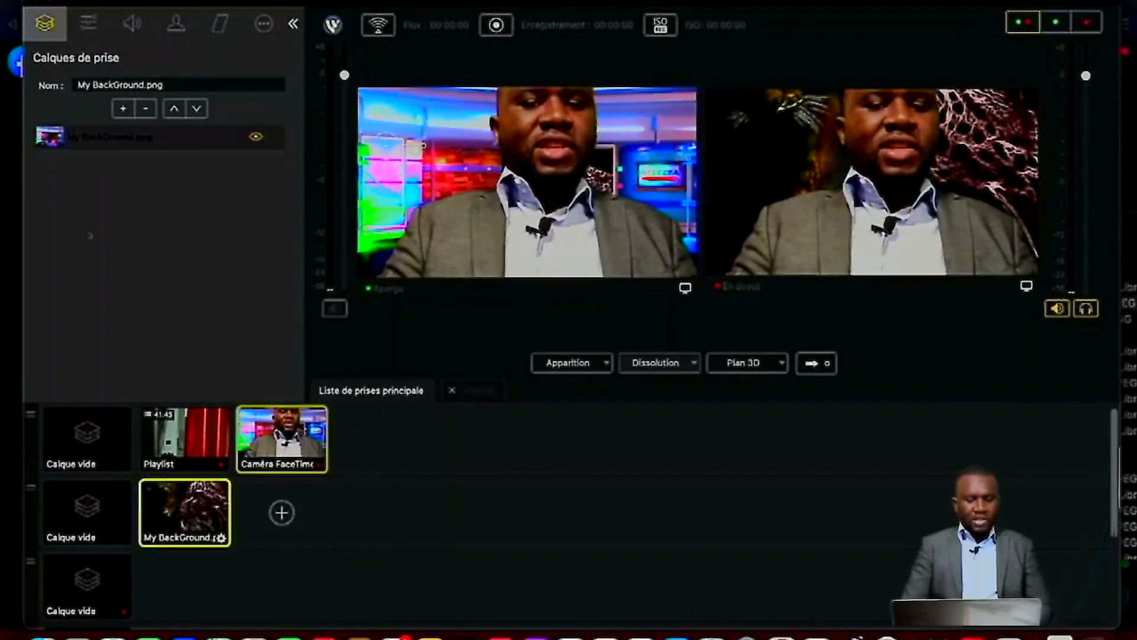
right_click(185, 508)
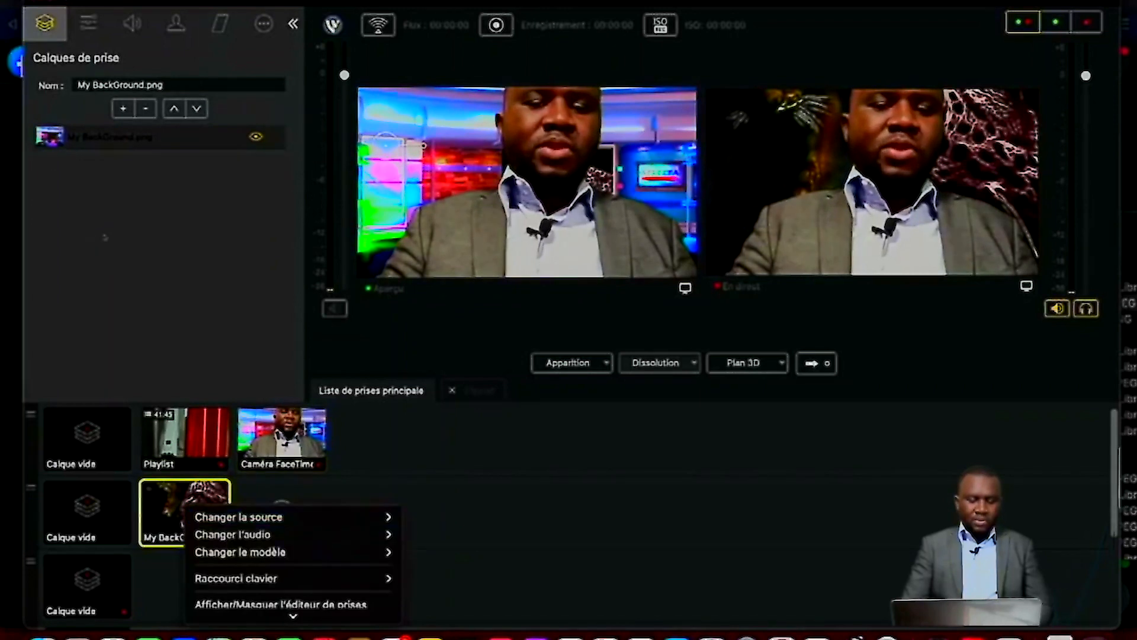
mouse_move(296, 613)
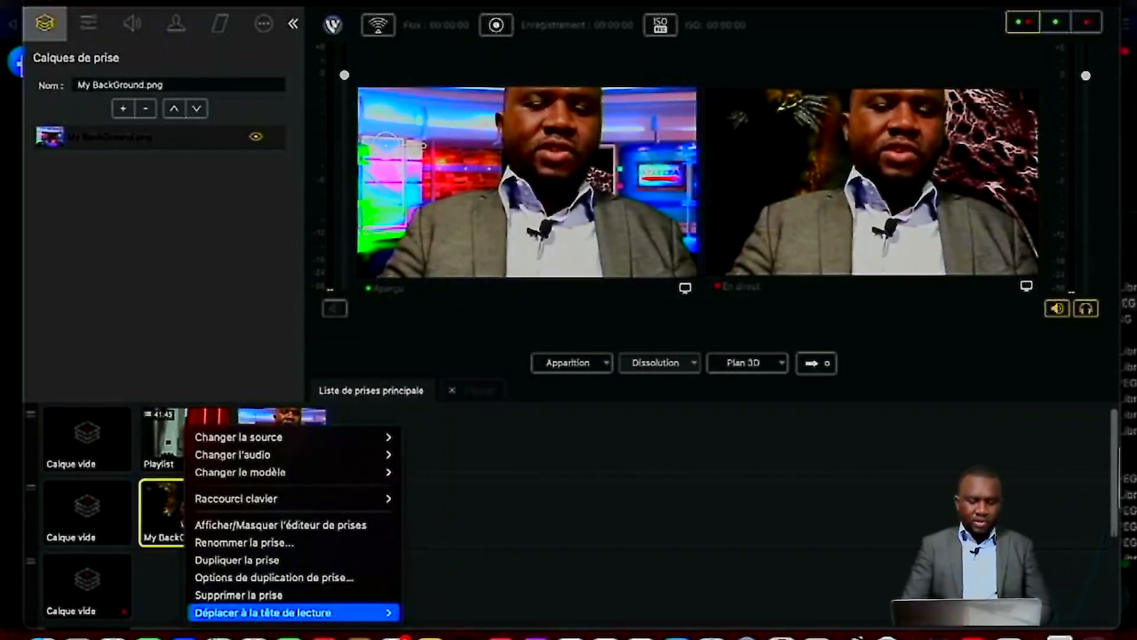
left_click(237, 594)
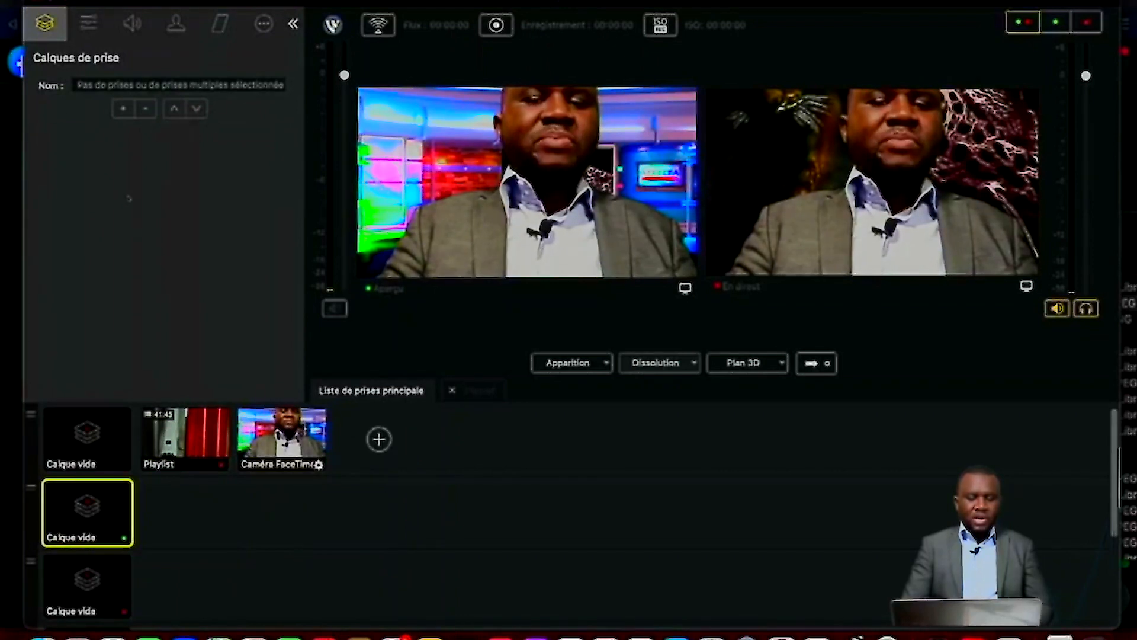
left_click(282, 437)
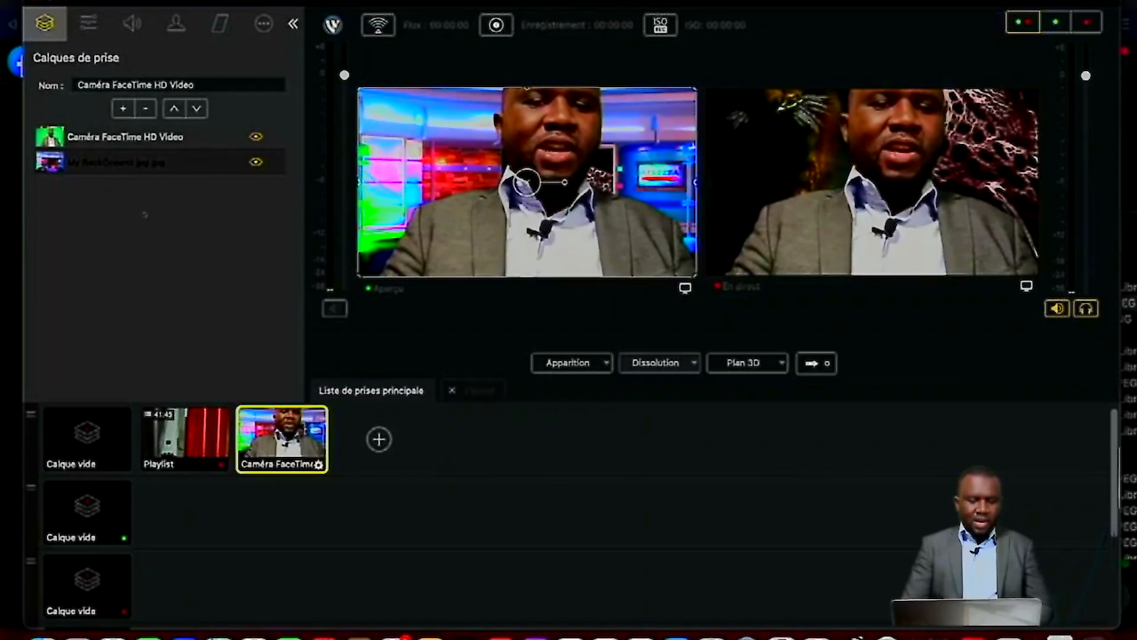
Swap the order of the camera source and My BackGround jpg.jpg and restore it, and turn the background layer's visibility off and on again.
left_click(56, 62)
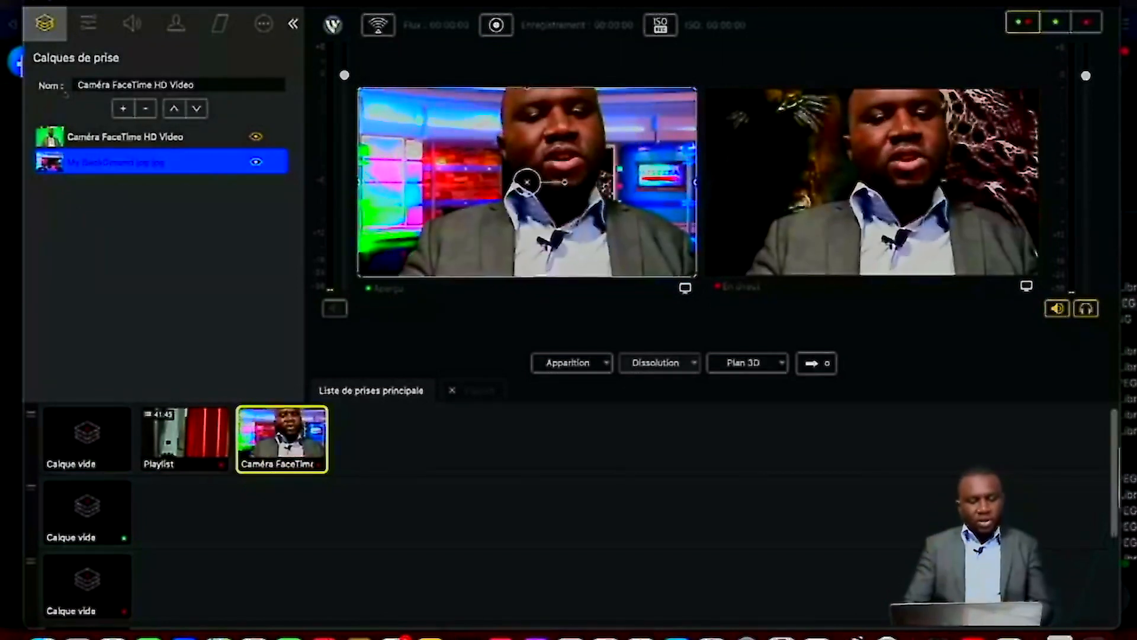
left_click(136, 137)
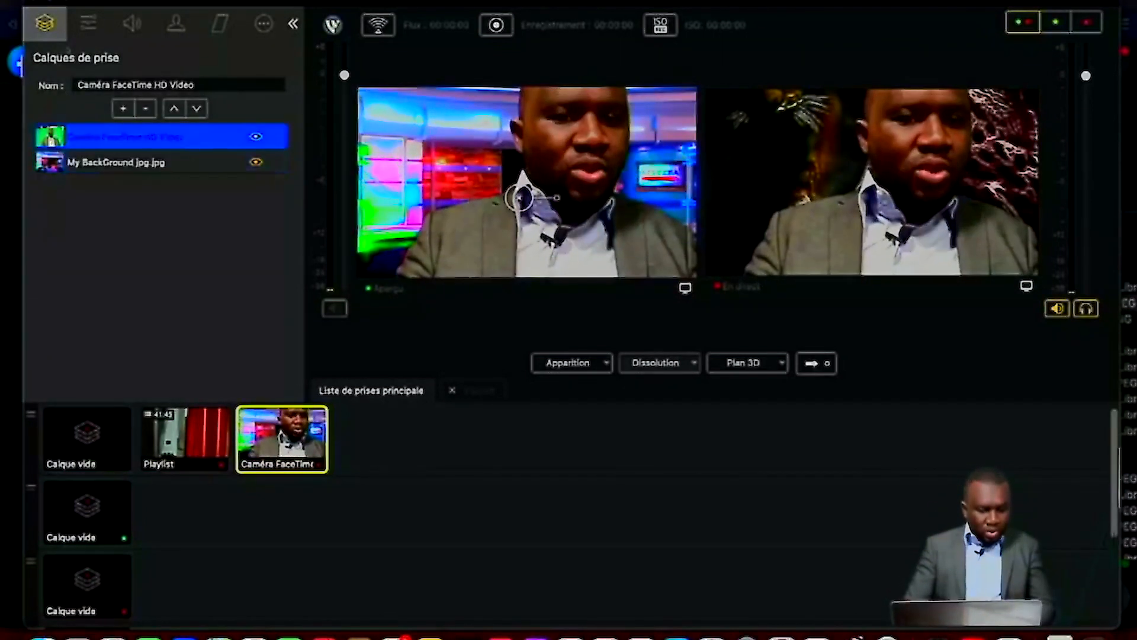
left_click_drag(136, 137, 137, 181)
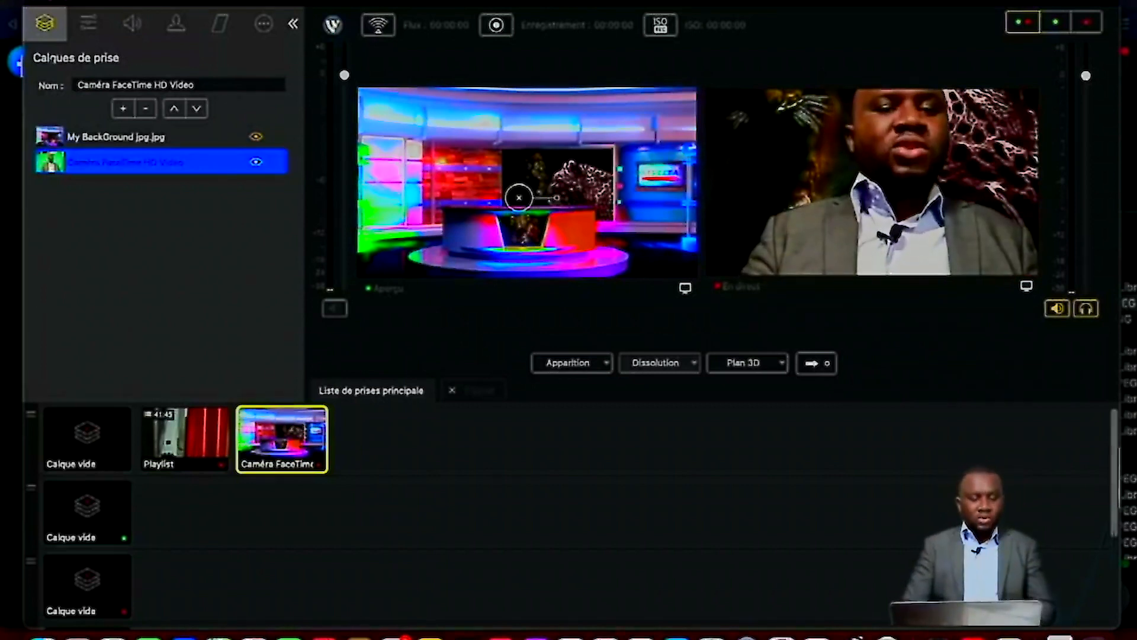
key("Up")
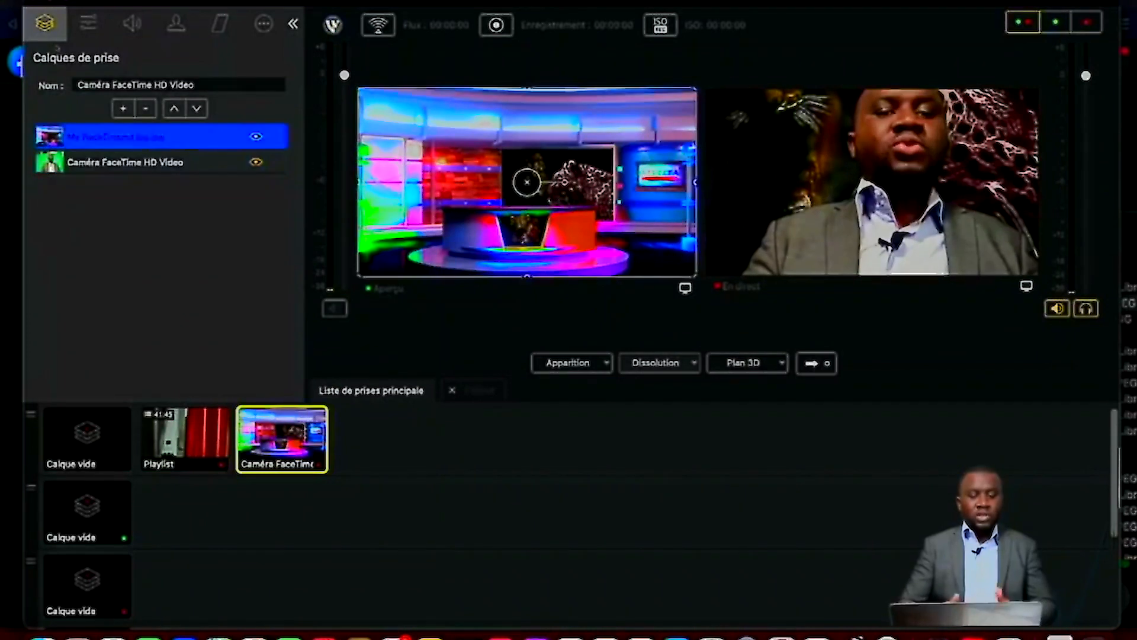
left_click_drag(50, 162, 49, 127)
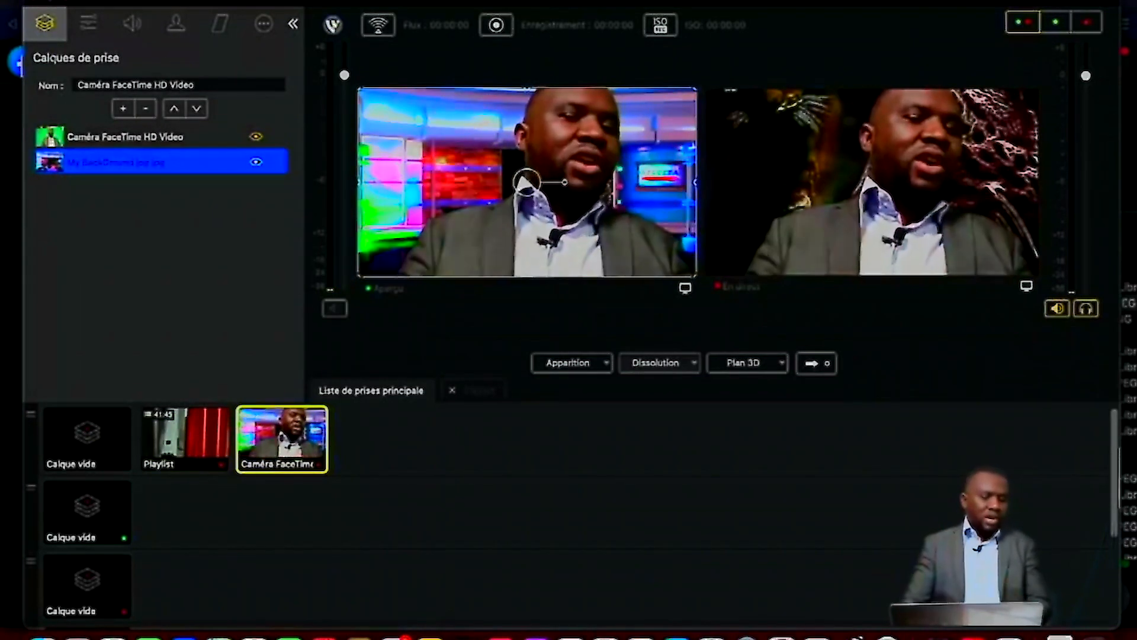
left_click(255, 162)
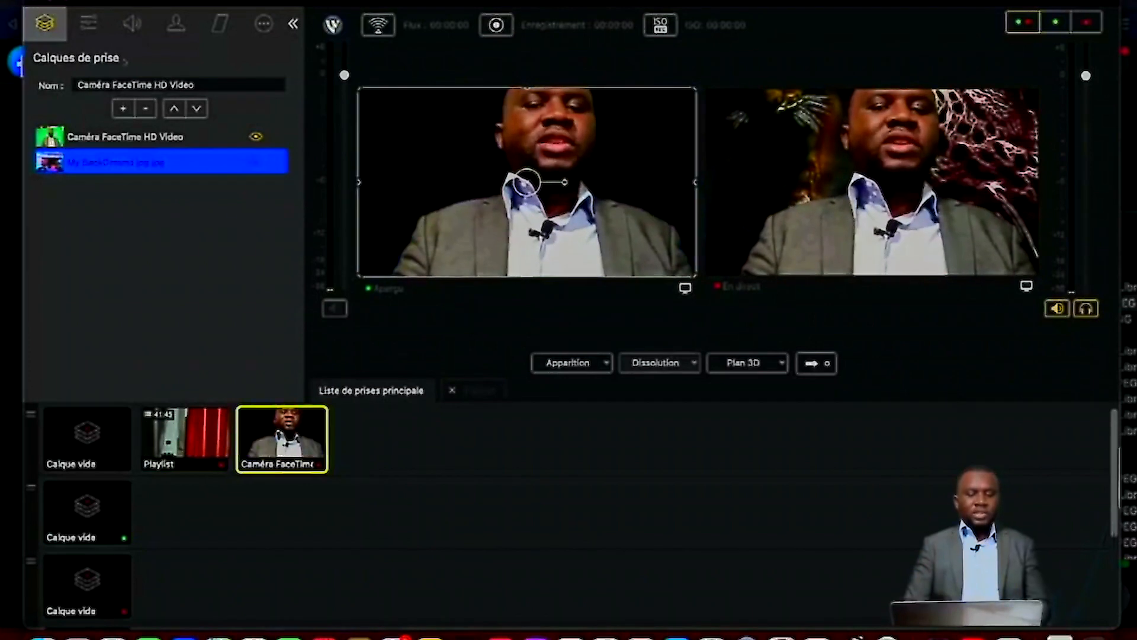
left_click(256, 161)
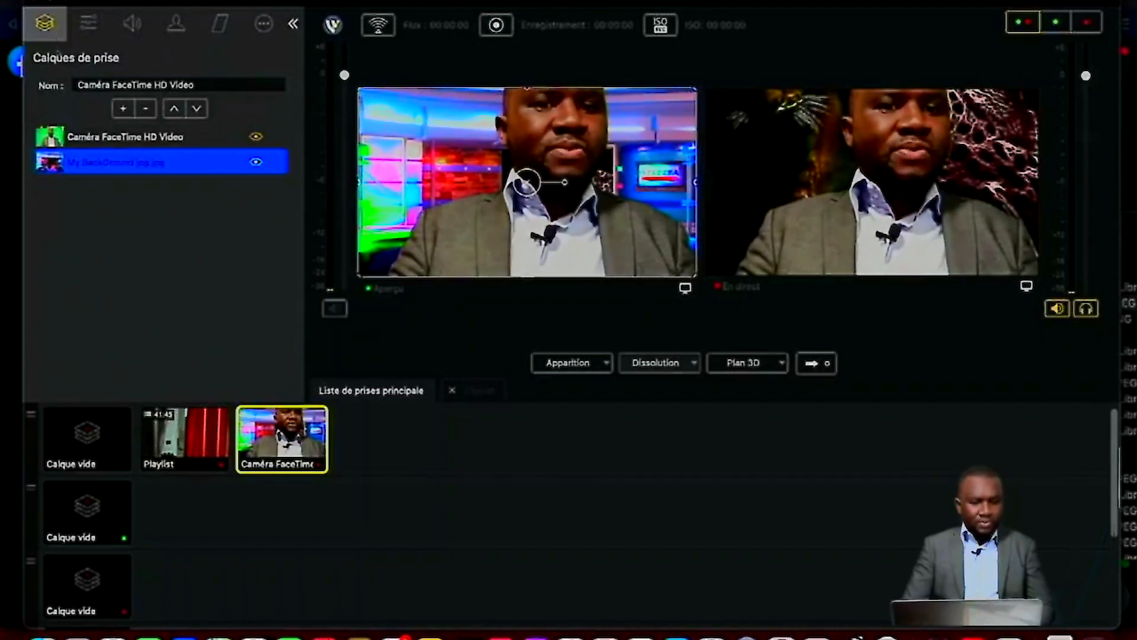
Add the MacBook Air microphone audio capture as a layer in the camera shot.
left_click(122, 107)
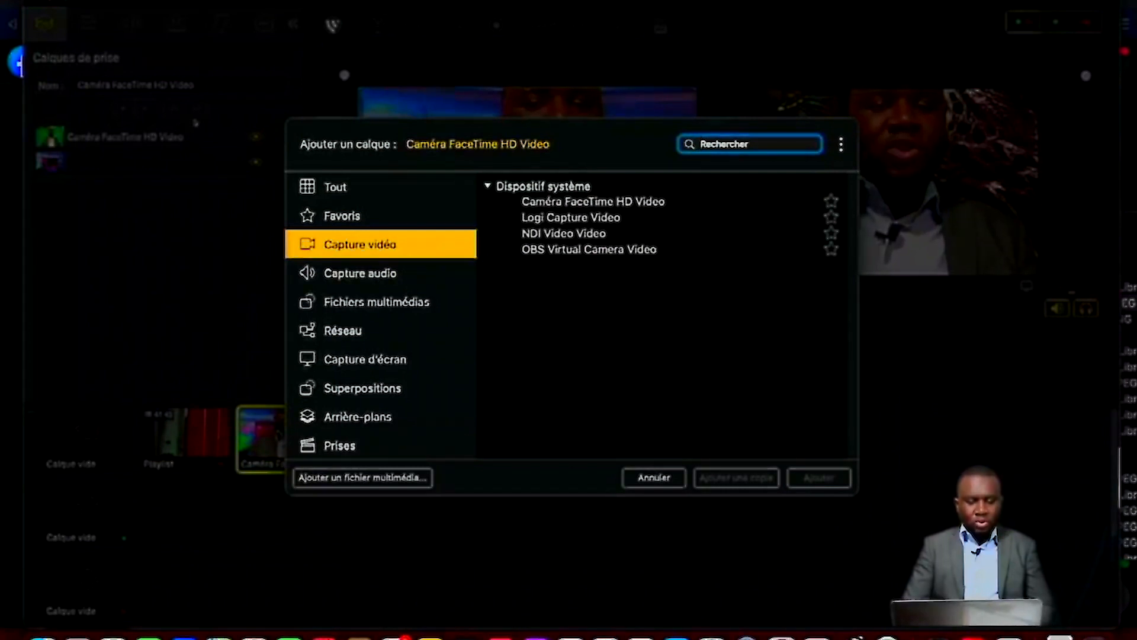
key("Down")
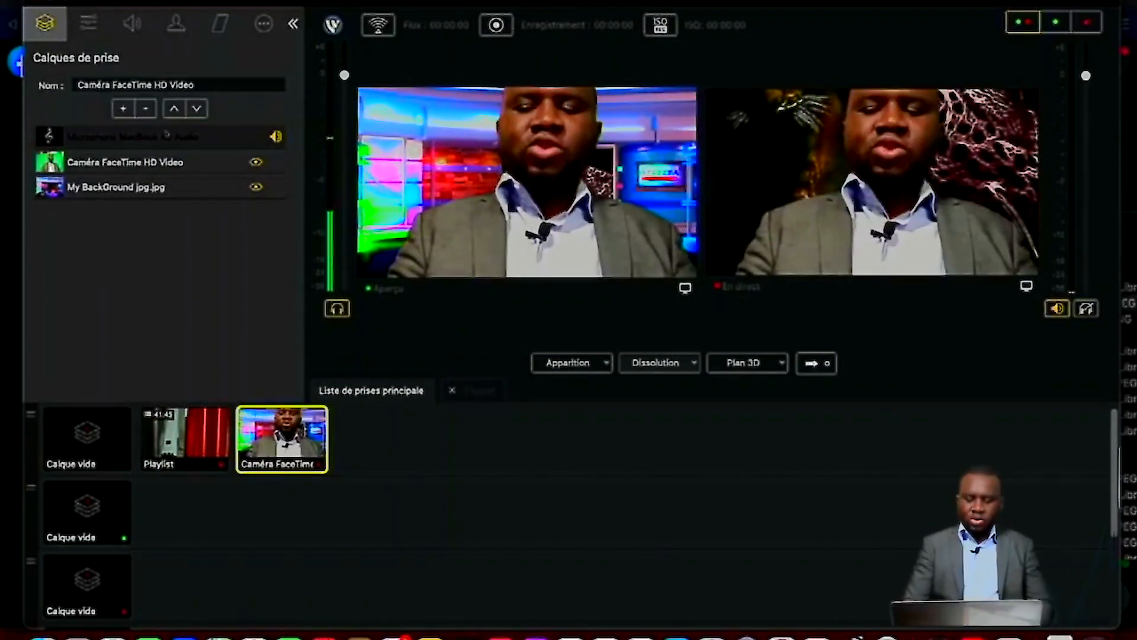
Test the microphone monitoring at a raised system volume, lower the volume again and turn off the preview's audio monitoring.
key("XF86AudioLowerVolume")
key("XF86AudioRaiseVolume")
key("XF86AudioRaiseVolume")
key("XF86AudioRaiseVolume")
key("XF86AudioRaiseVolume")
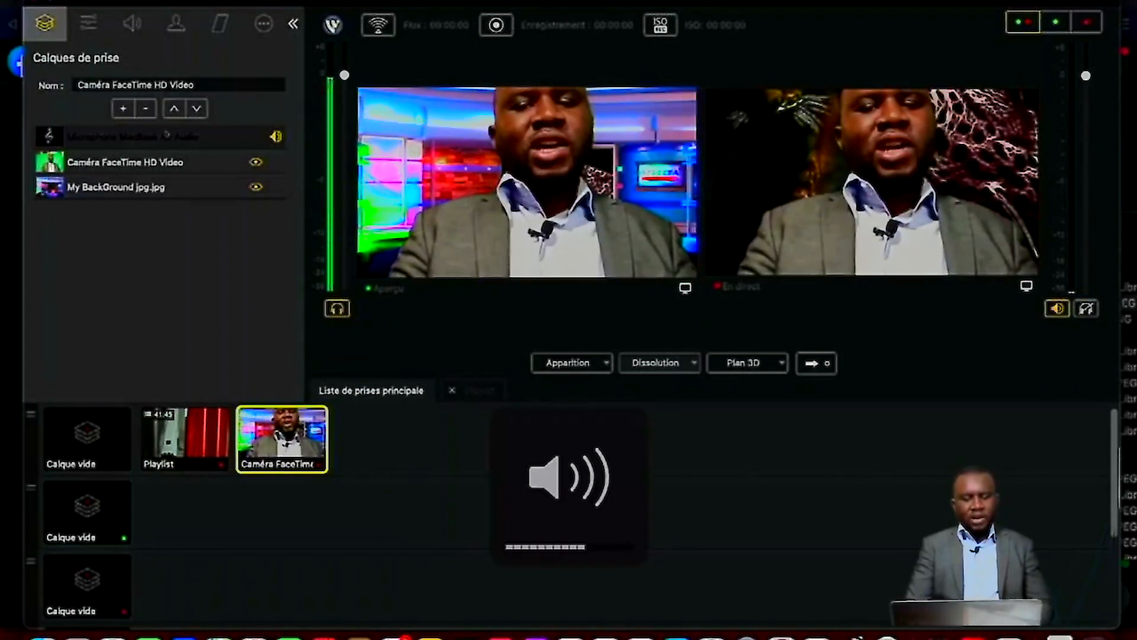
key("XF86AudioLowerVolume")
key("XF86AudioLowerVolume")
key("XF86AudioLowerVolume")
key("XF86AudioLowerVolume")
key("XF86AudioLowerVolume")
key("XF86AudioLowerVolume")
key("XF86AudioLowerVolume")
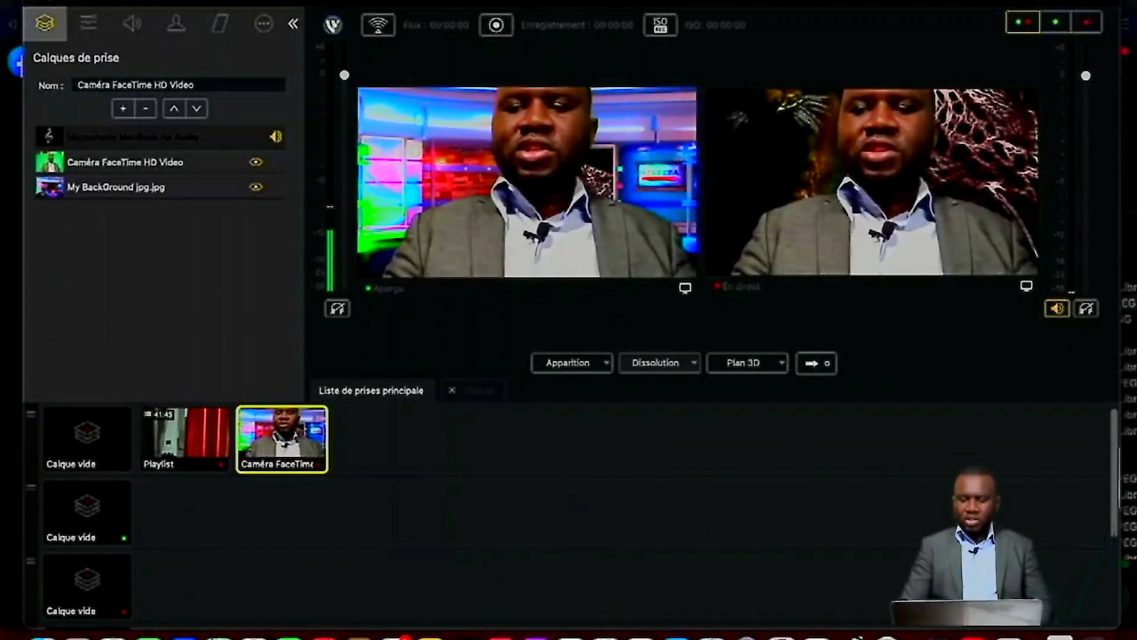
Send the composited camera shot to the live output and lower the system volume further.
left_click(816, 363)
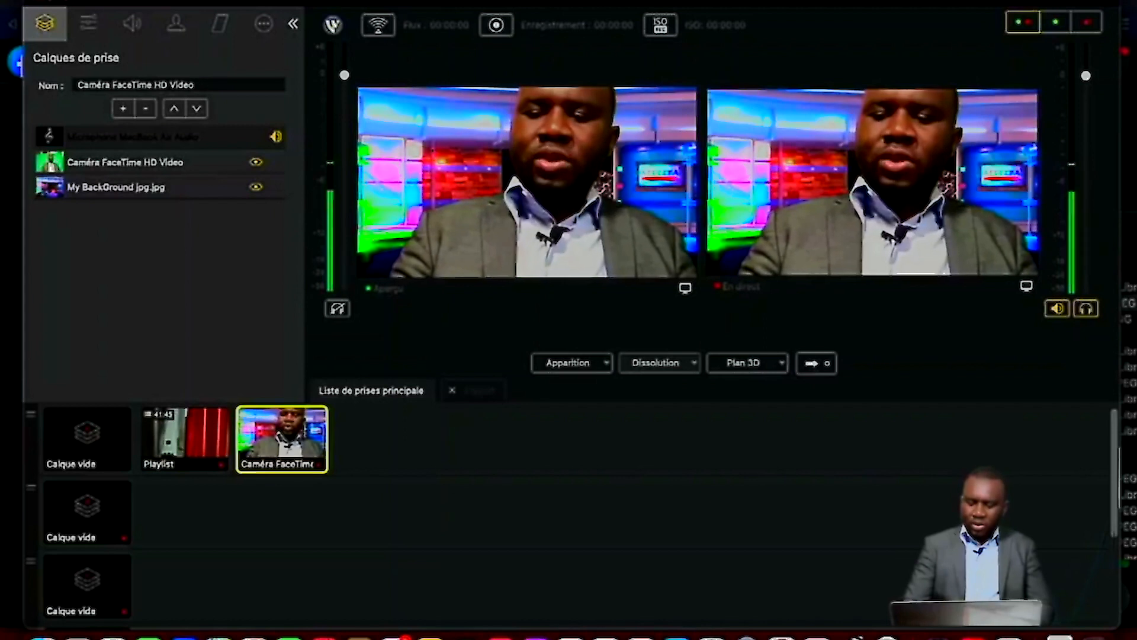
key("XF86AudioLowerVolume")
key("XF86AudioLowerVolume")
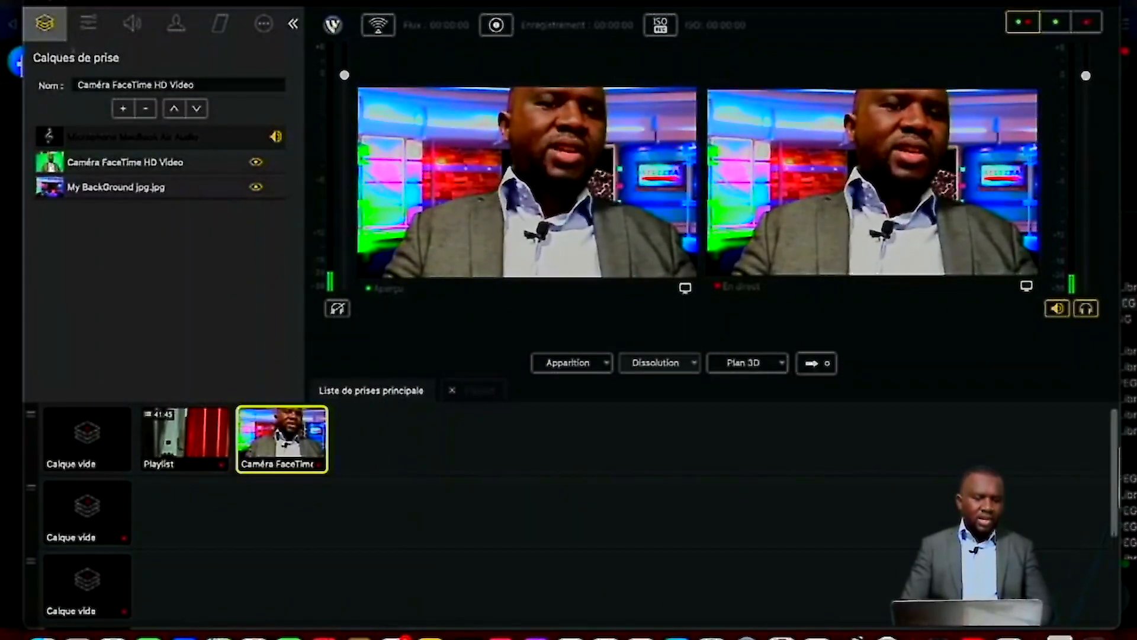
Set the volume of the camera shot's microphone layer to 199%.
left_click(133, 137)
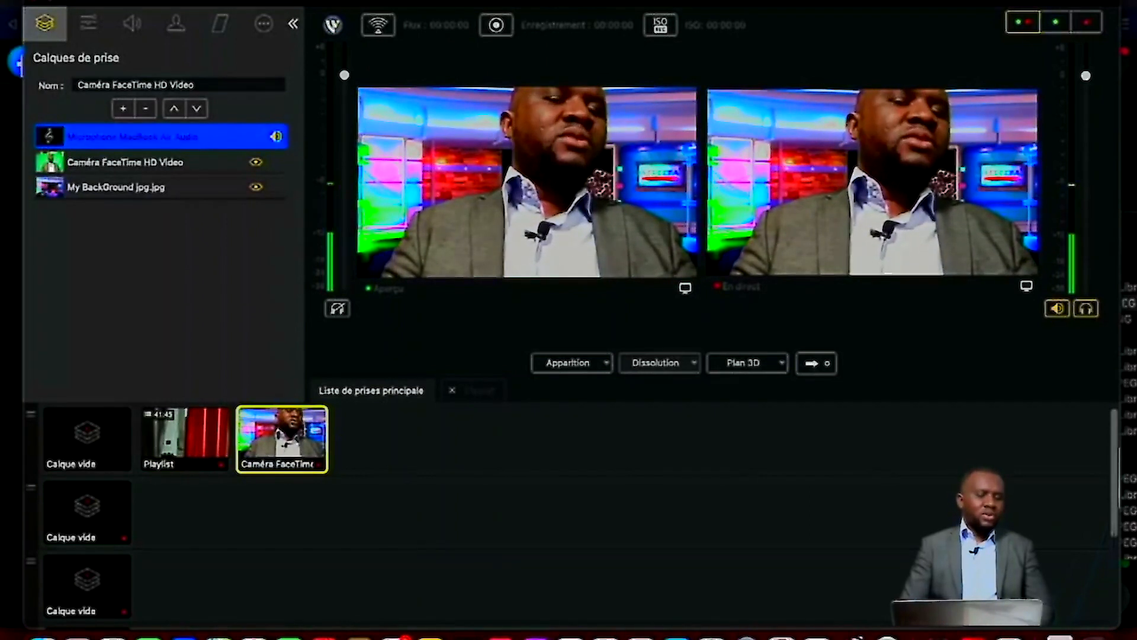
left_click(132, 23)
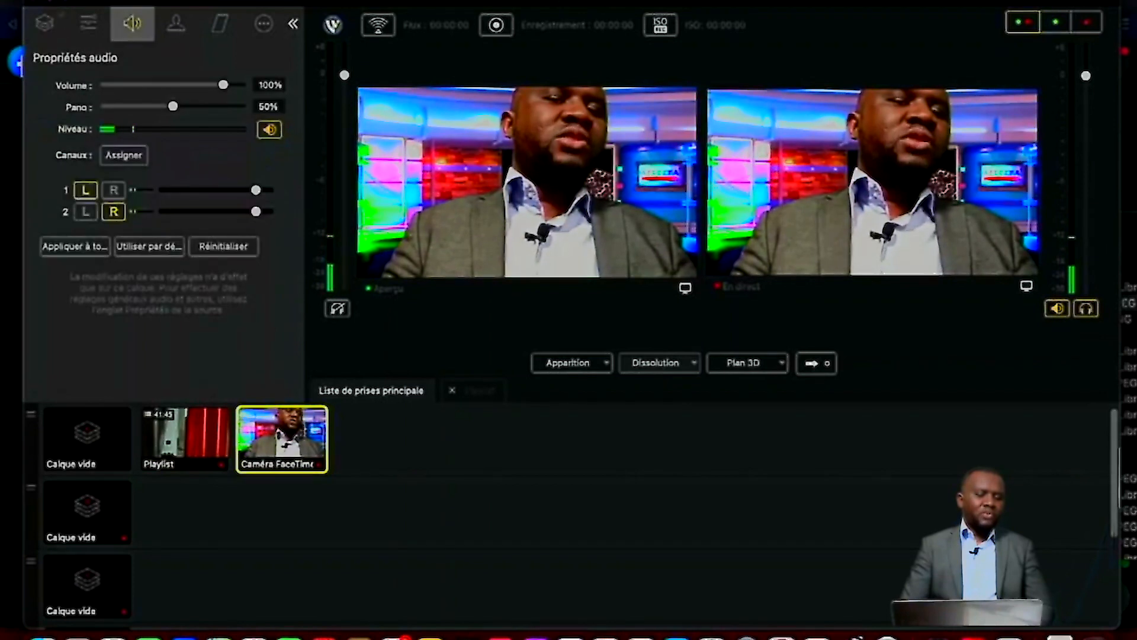
mouse_move(222, 85)
left_mouse_down()
mouse_move(121, 85)
mouse_move(240, 85)
left_mouse_up()
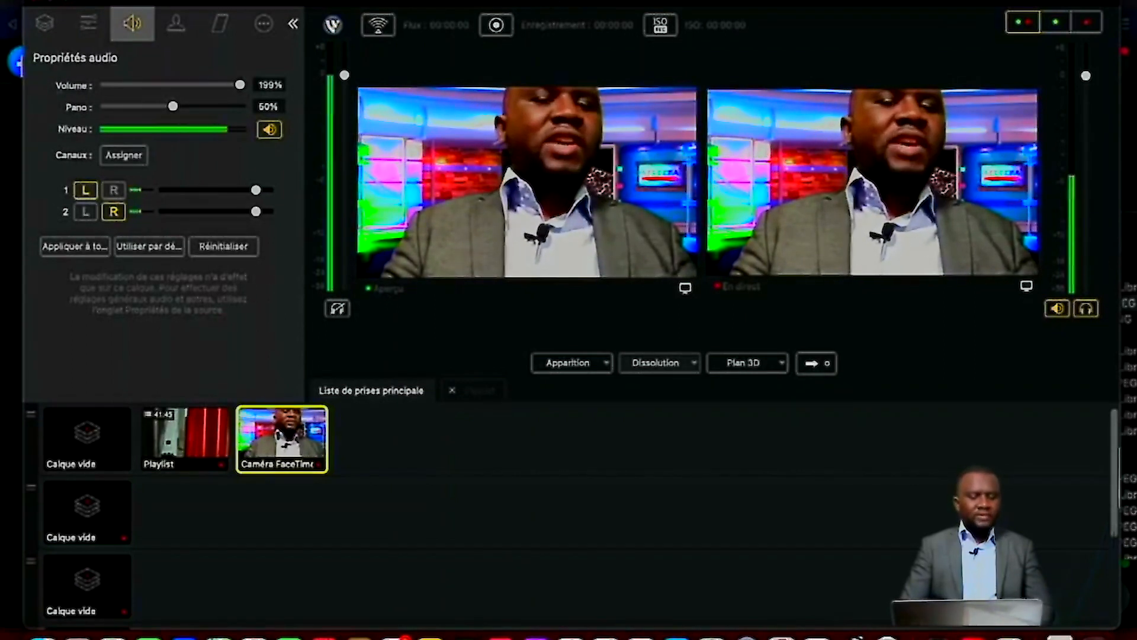
Try different left and right assignments for the microphone's two channels, restoring channel 1 to L and channel 2 to R.
left_click(113, 190)
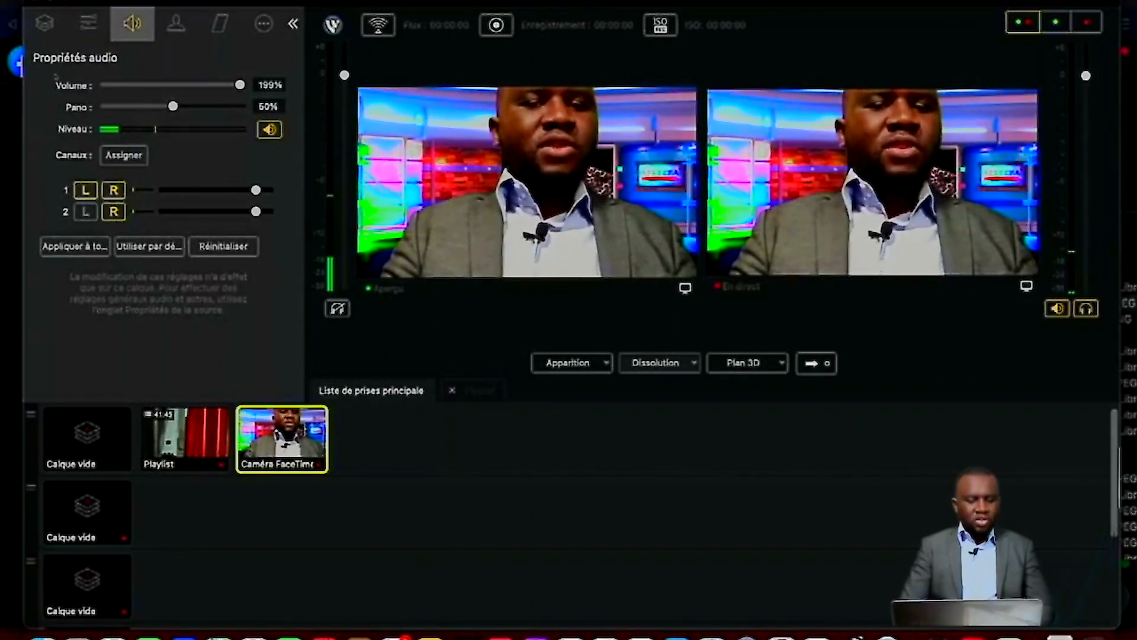
left_click(86, 211)
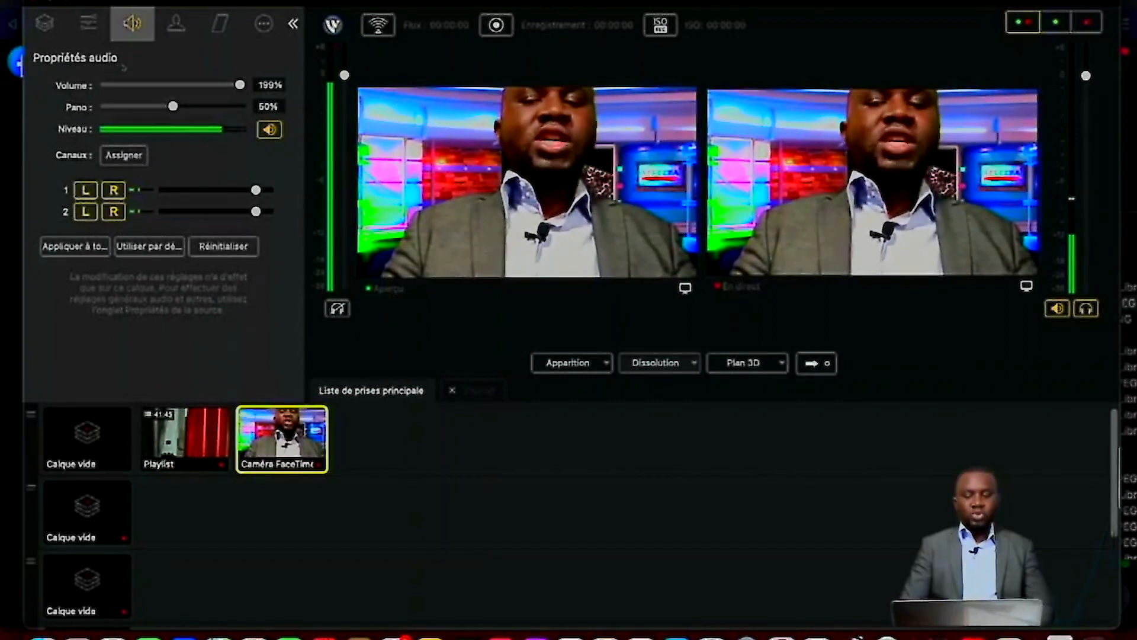
left_click(86, 212)
left_click(114, 190)
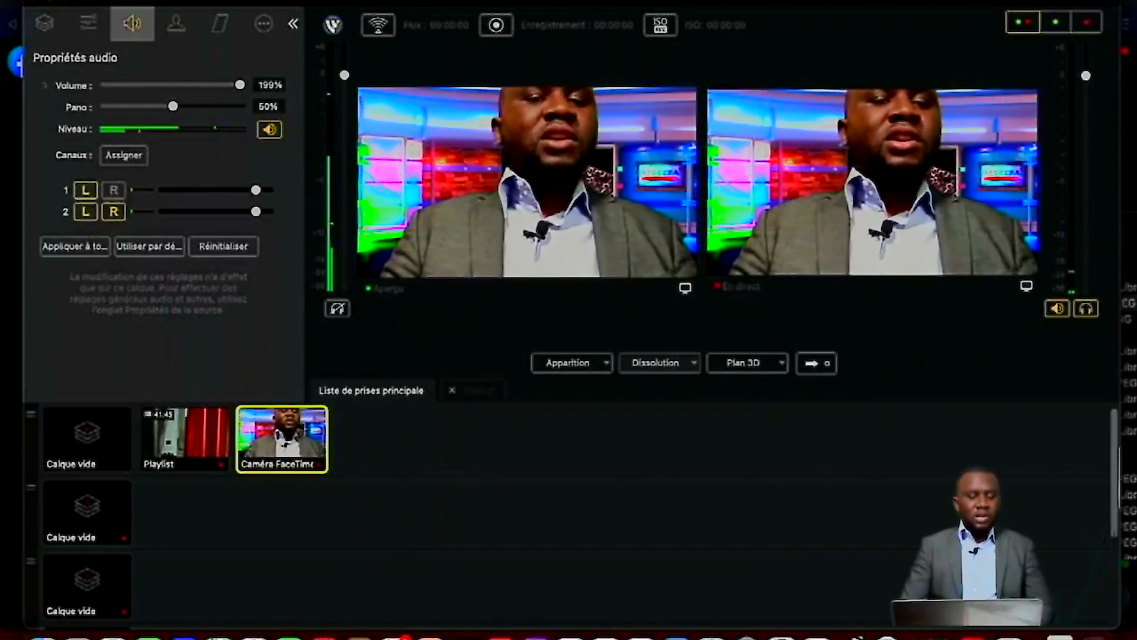
left_click(86, 211)
left_click(113, 211)
left_click(113, 212)
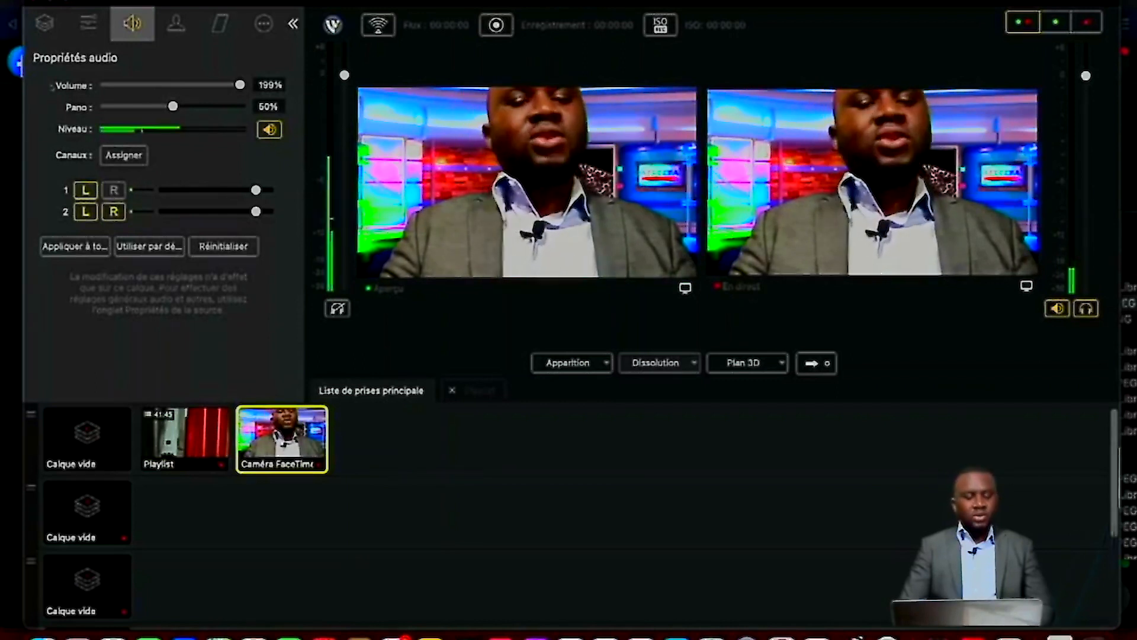
left_click(86, 211)
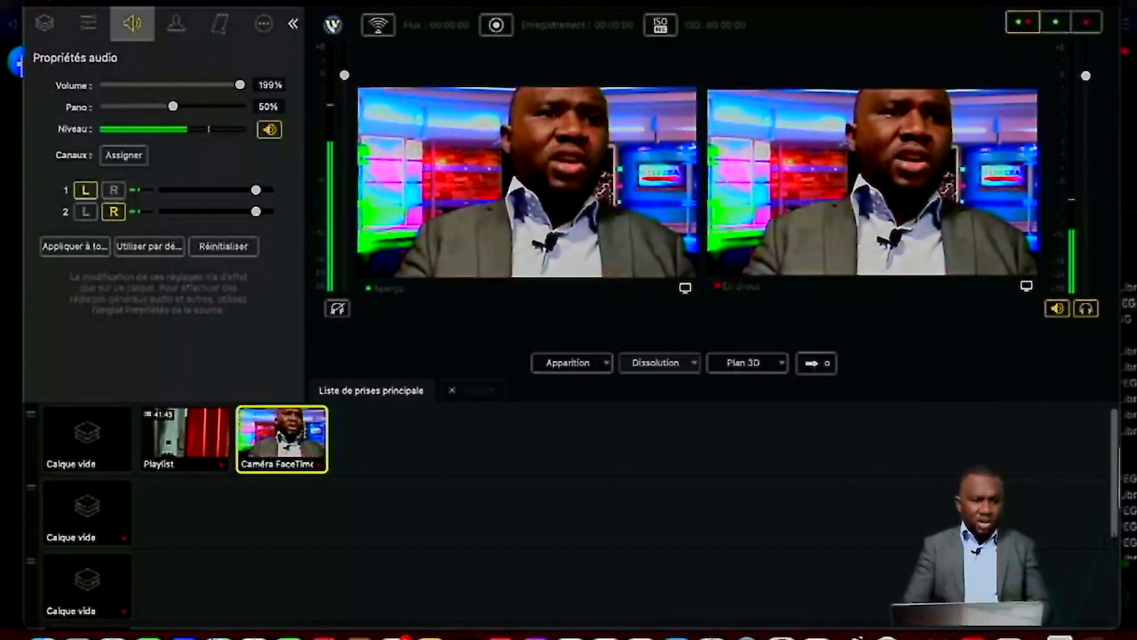
Open the audio mixer and add a Réduction de bruit effect at 100% to the microphone source.
left_click(533, 0)
mouse_move(625, 0)
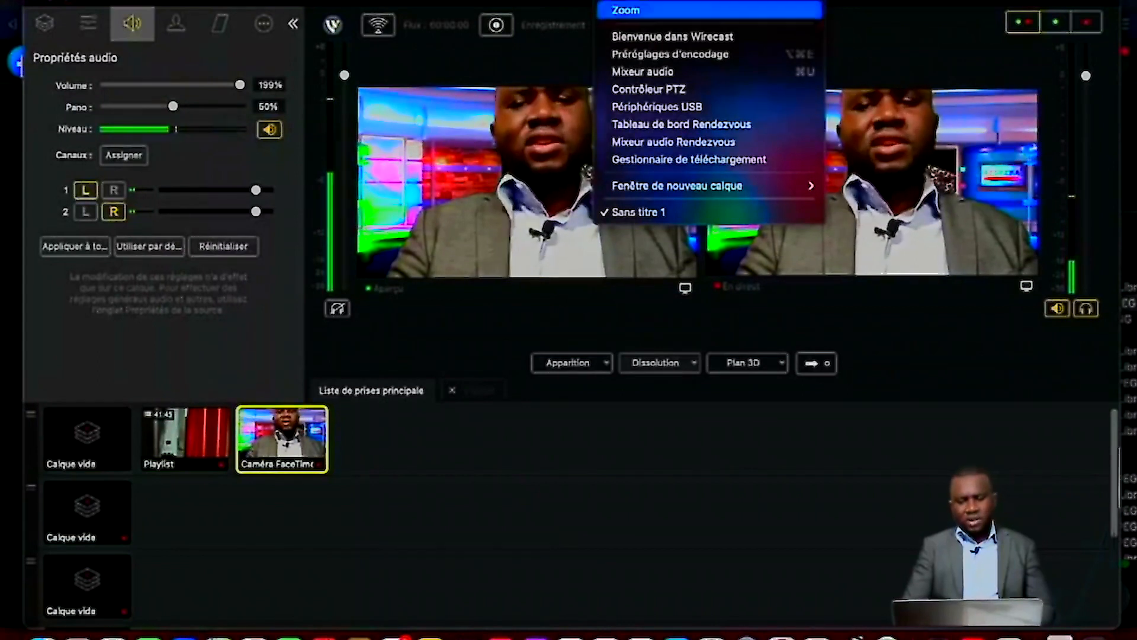
left_click(642, 71)
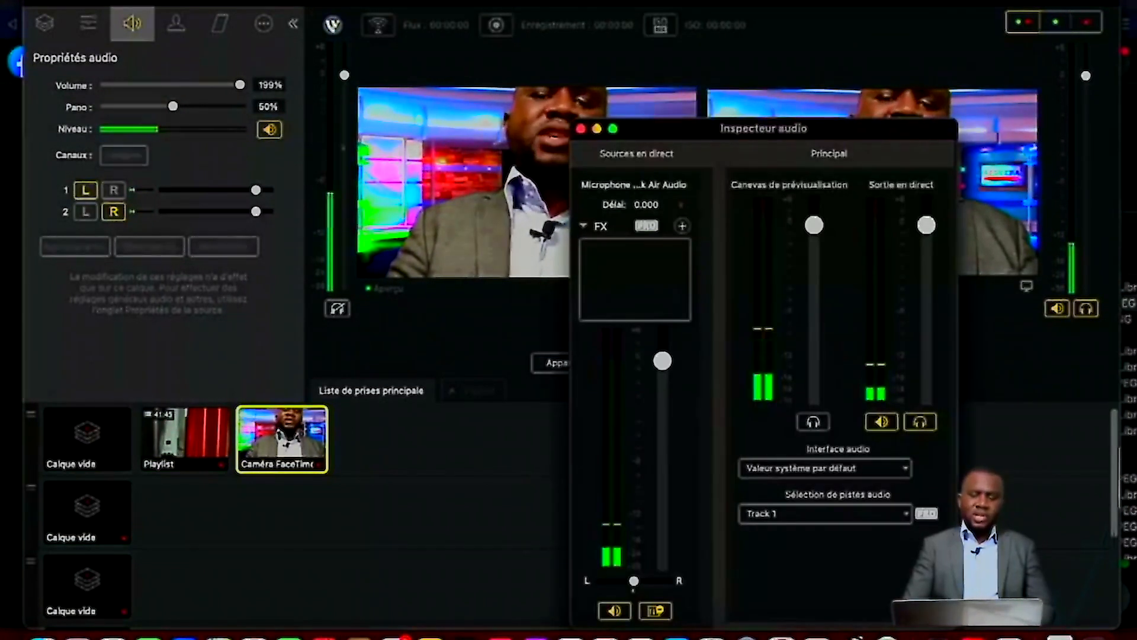
left_click_drag(763, 128, 748, 52)
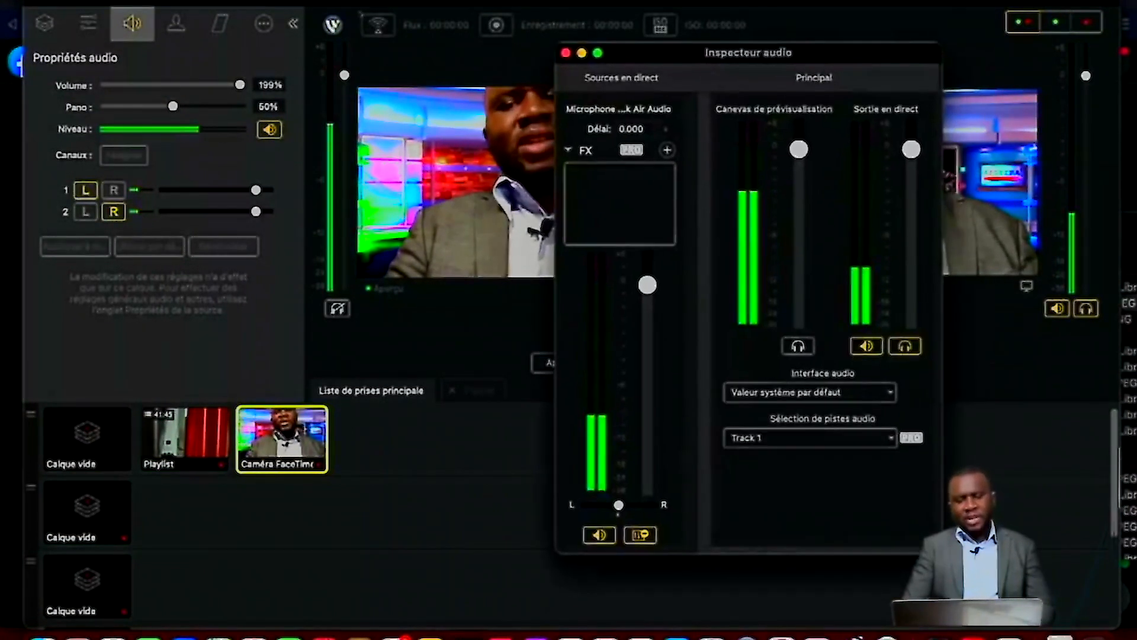
left_click(666, 149)
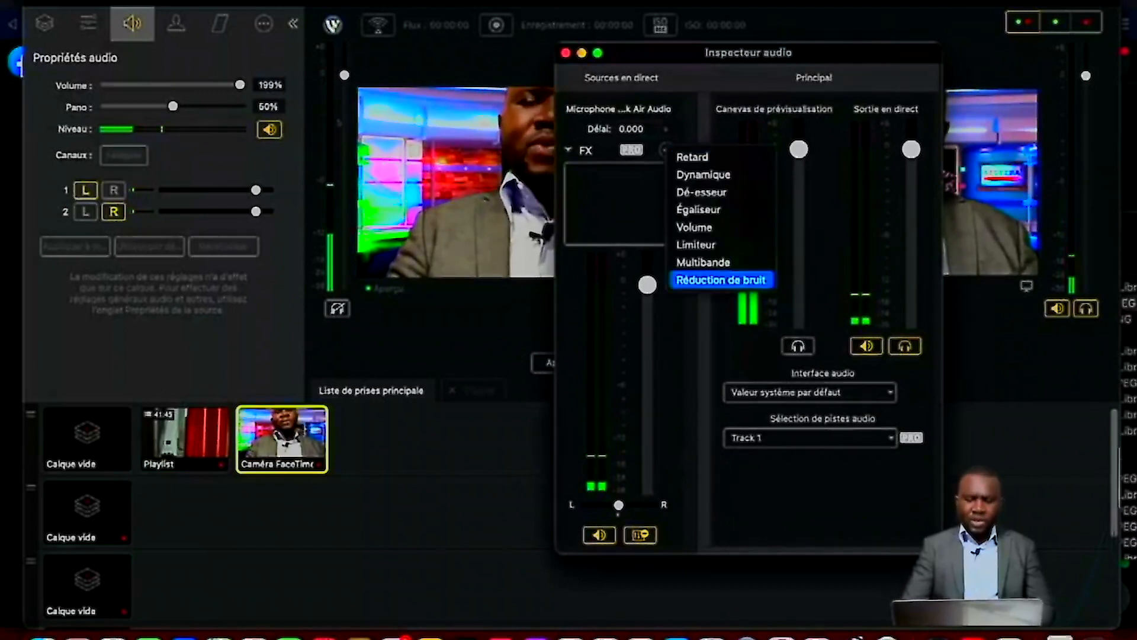
left_click(721, 279)
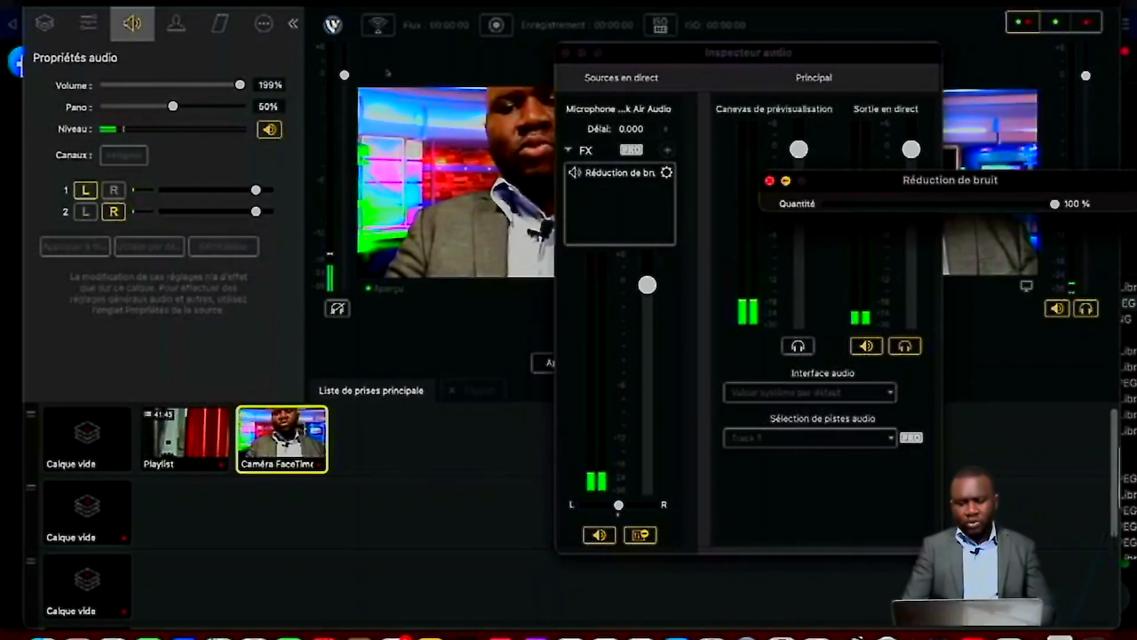
left_click(769, 180)
Add a Dynamique effect to the microphone source with a ratio of 8.14:1 and an attack of 78 µs.
left_click(666, 149)
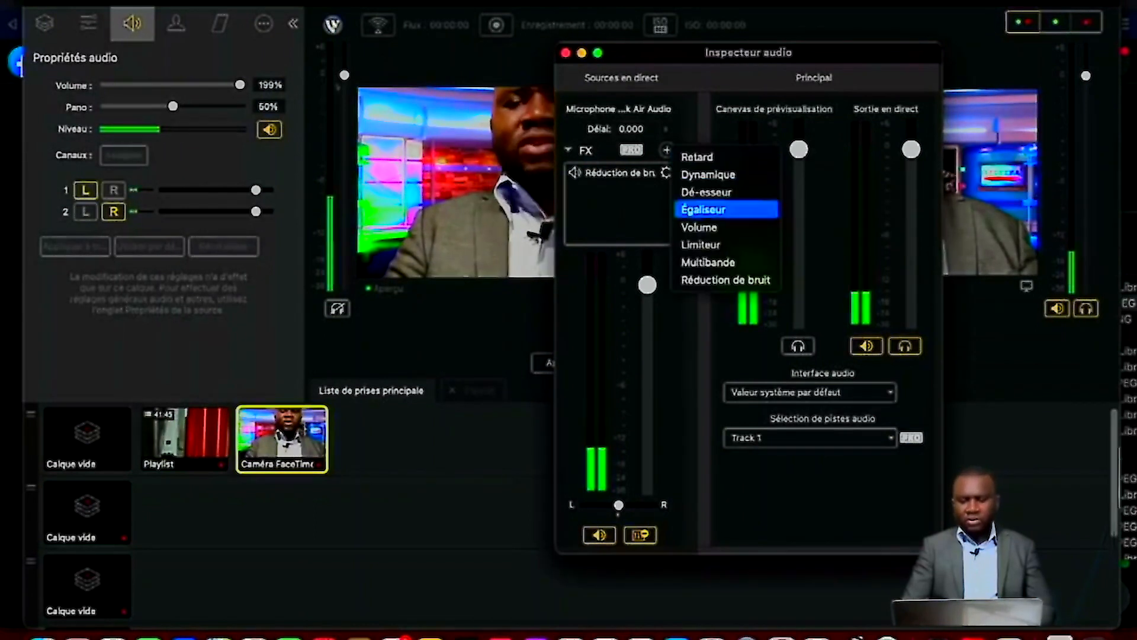
left_click(708, 174)
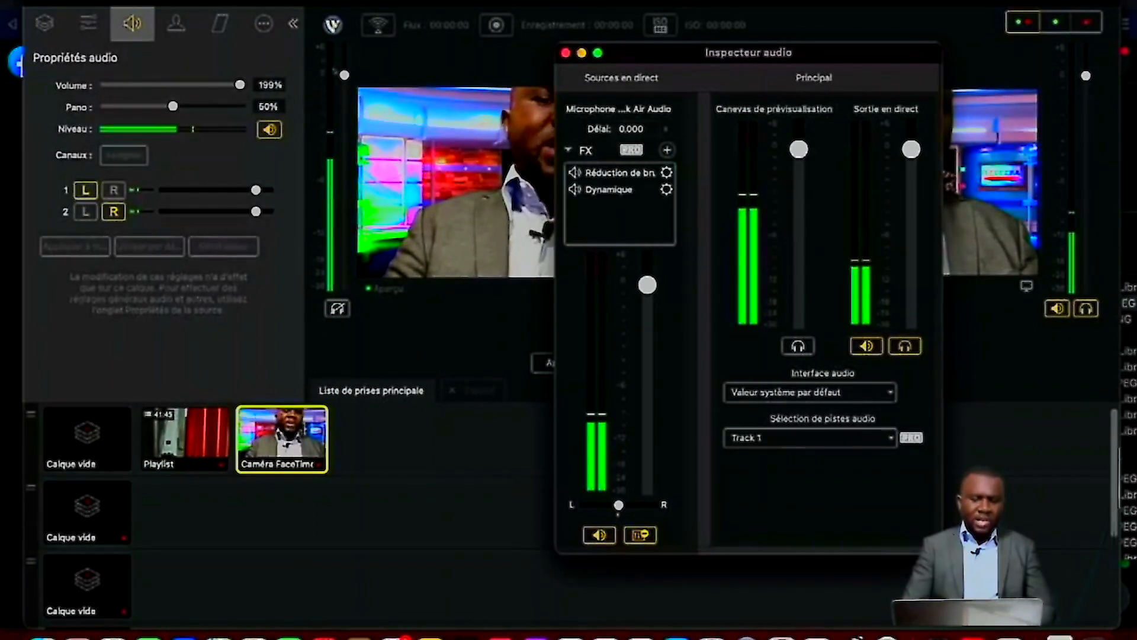
left_click_drag(946, 224, 924, 224)
left_click_drag(895, 264, 939, 263)
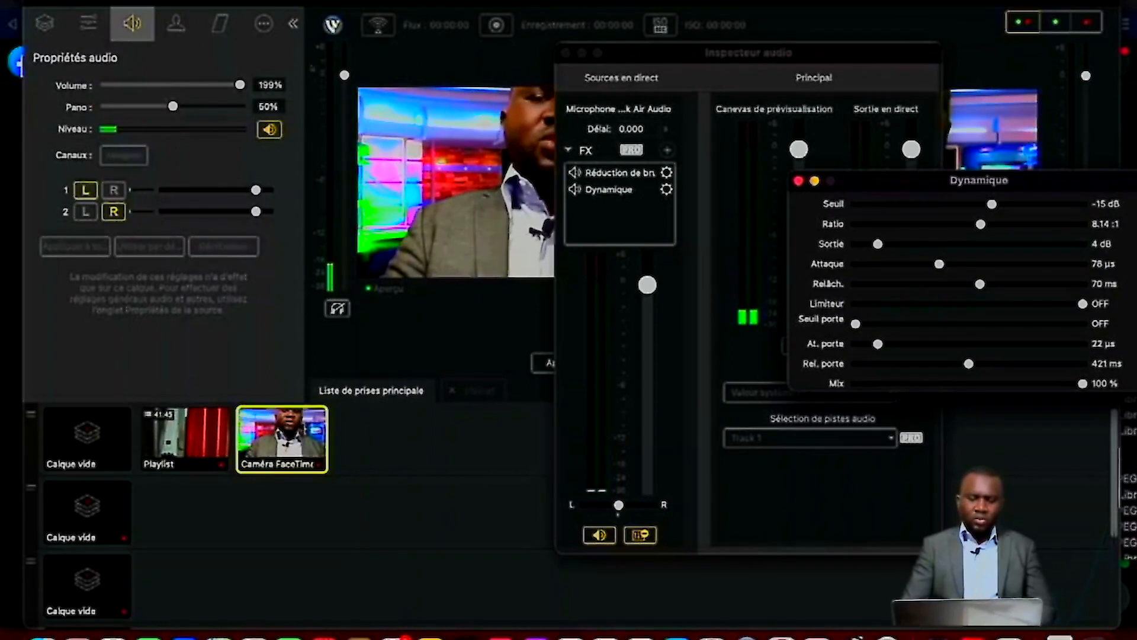
Add an Égaliseur effect to the microphone source with Faible at 3.9 dB, Moyen at 2.9 dB and Élevé at -0.7 dB.
left_click(667, 150)
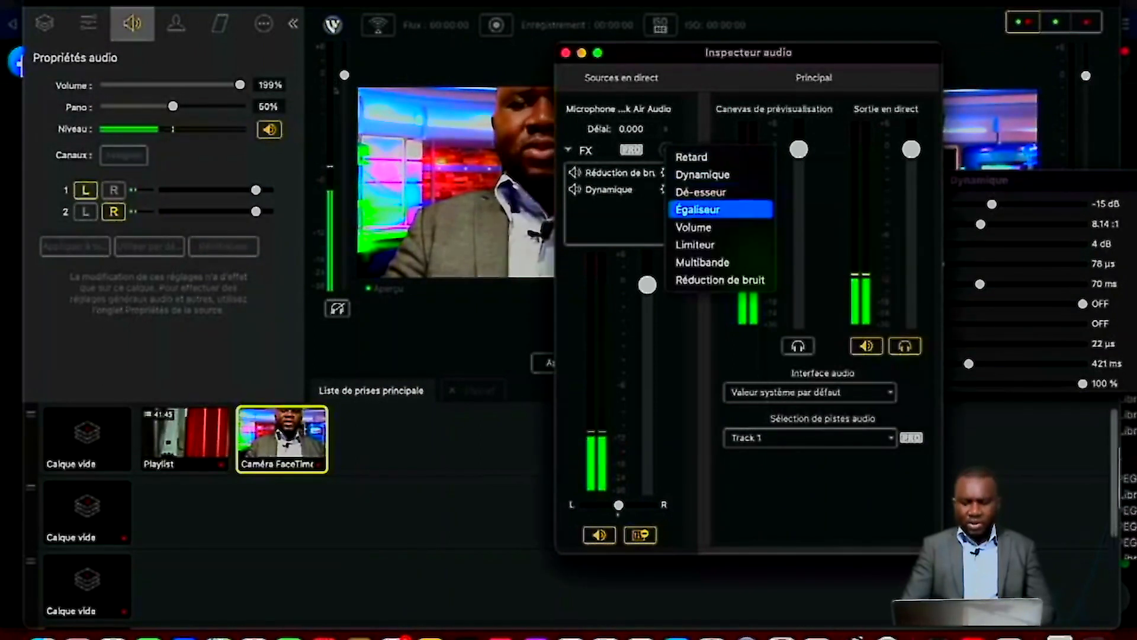
left_click(697, 209)
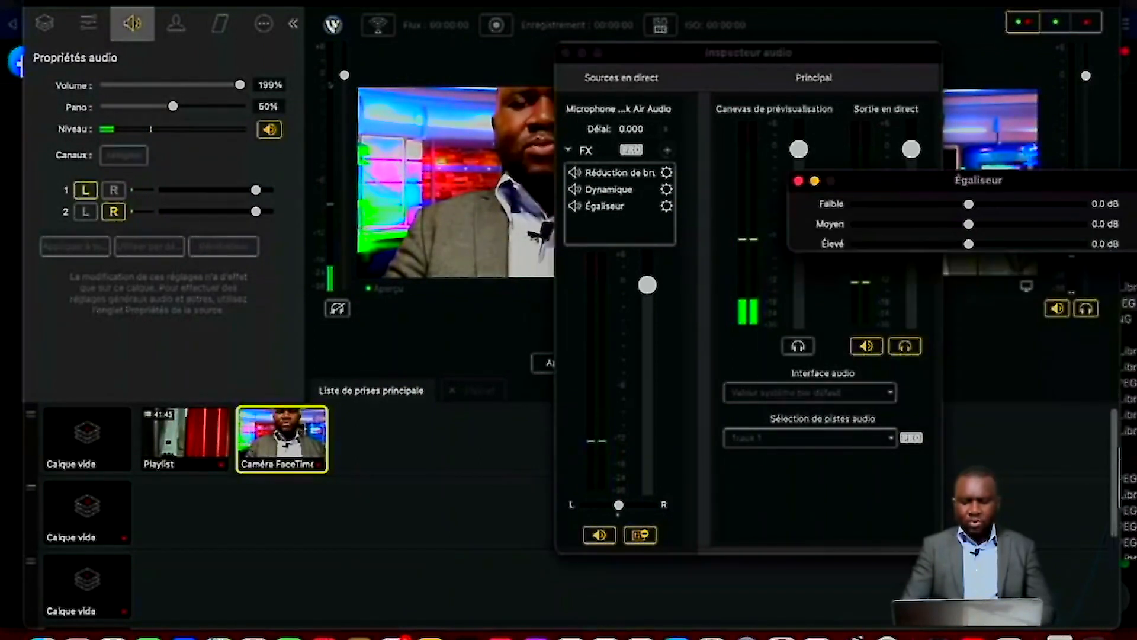
left_click_drag(969, 224, 999, 224)
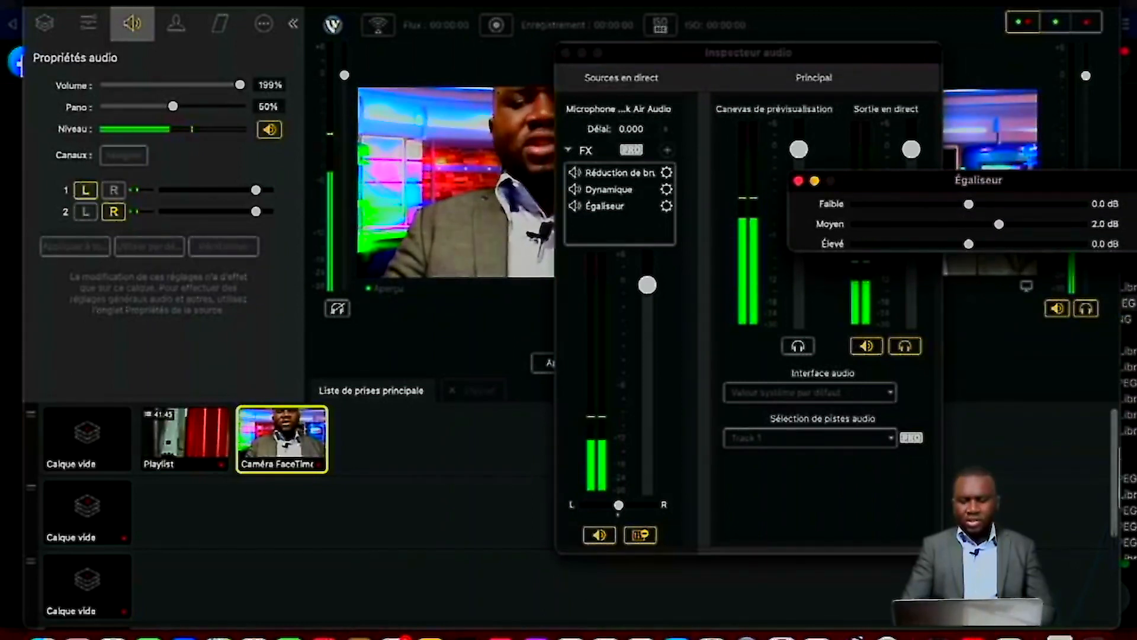
left_click_drag(968, 204, 1004, 225)
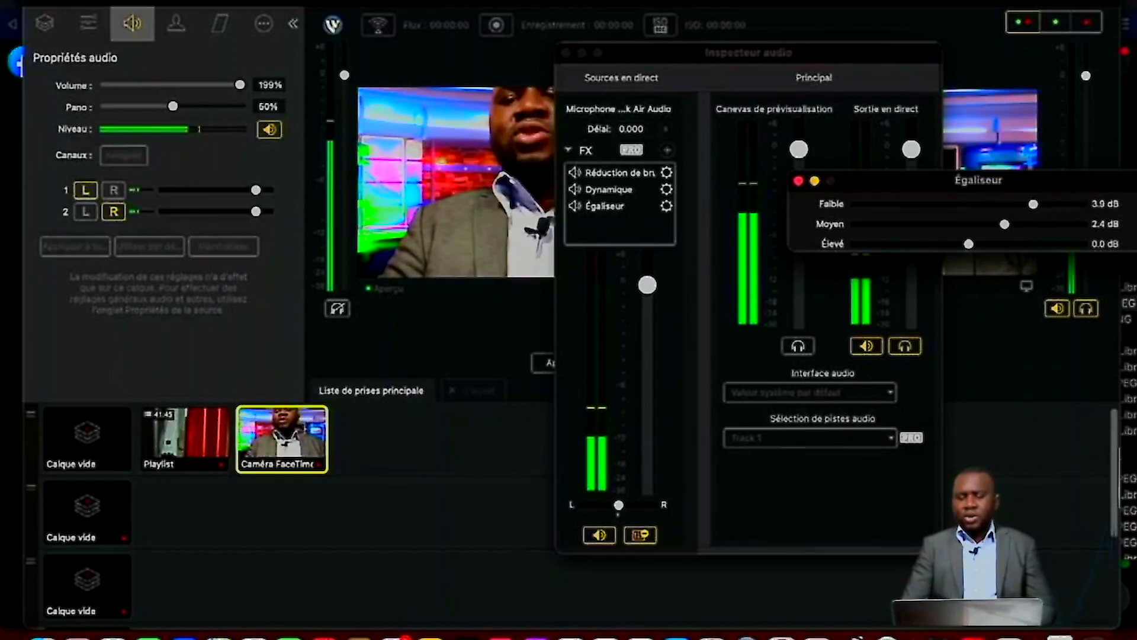
left_click_drag(968, 244, 993, 243)
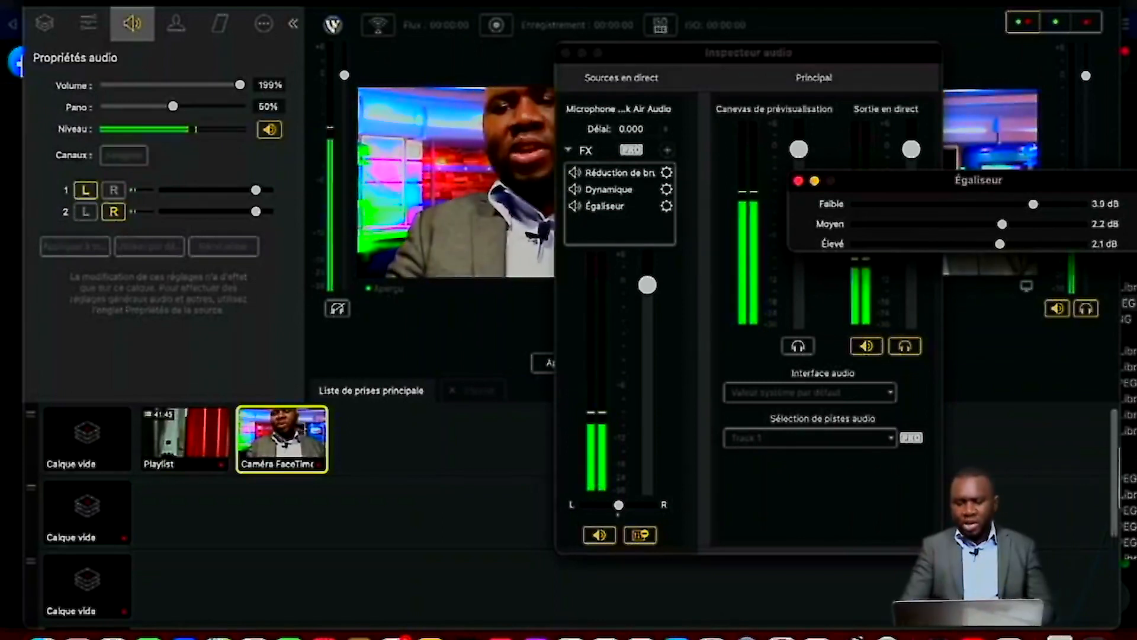
left_click_drag(1002, 225, 960, 244)
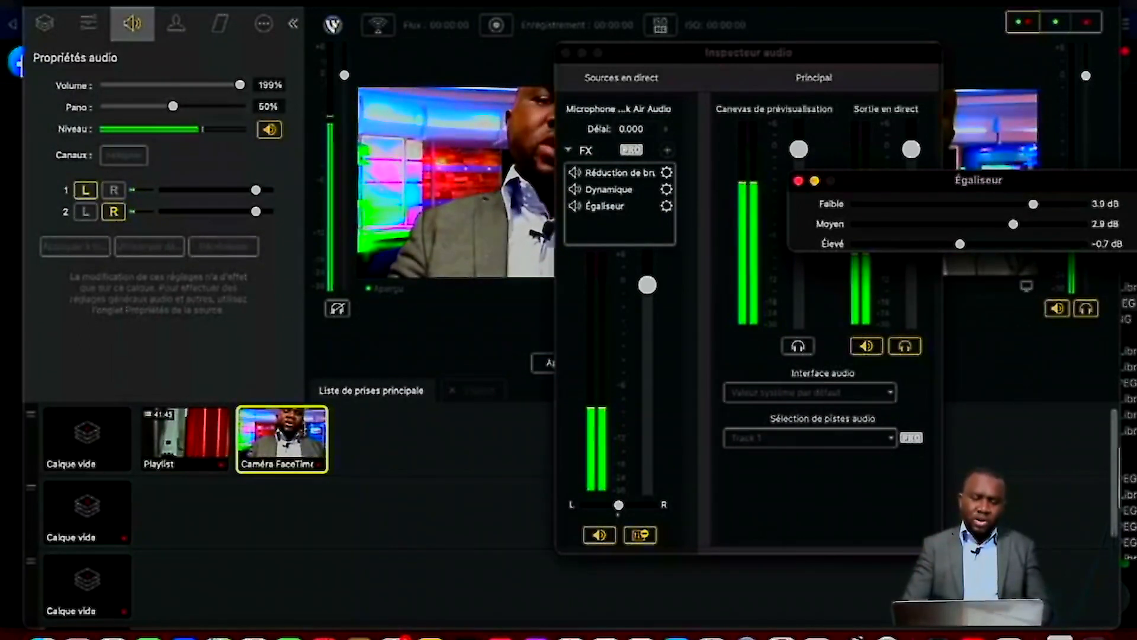
Add a Multibande effect to the microphone source with the F<>M crossover at 114 Hz, and close the audio mixer.
left_click(667, 150)
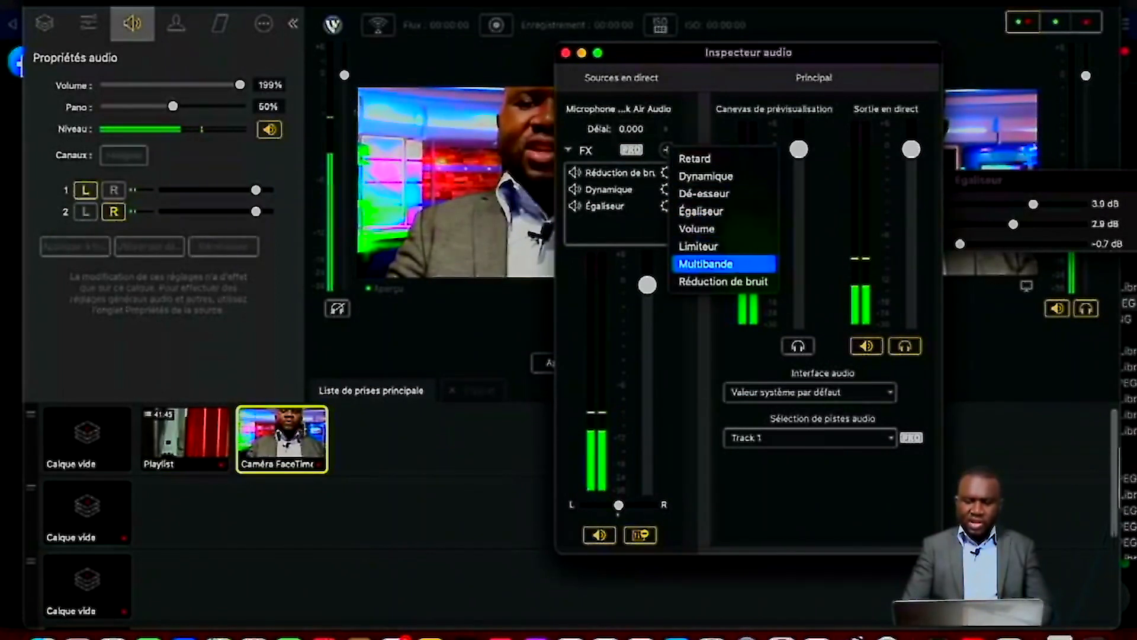
left_click(724, 264)
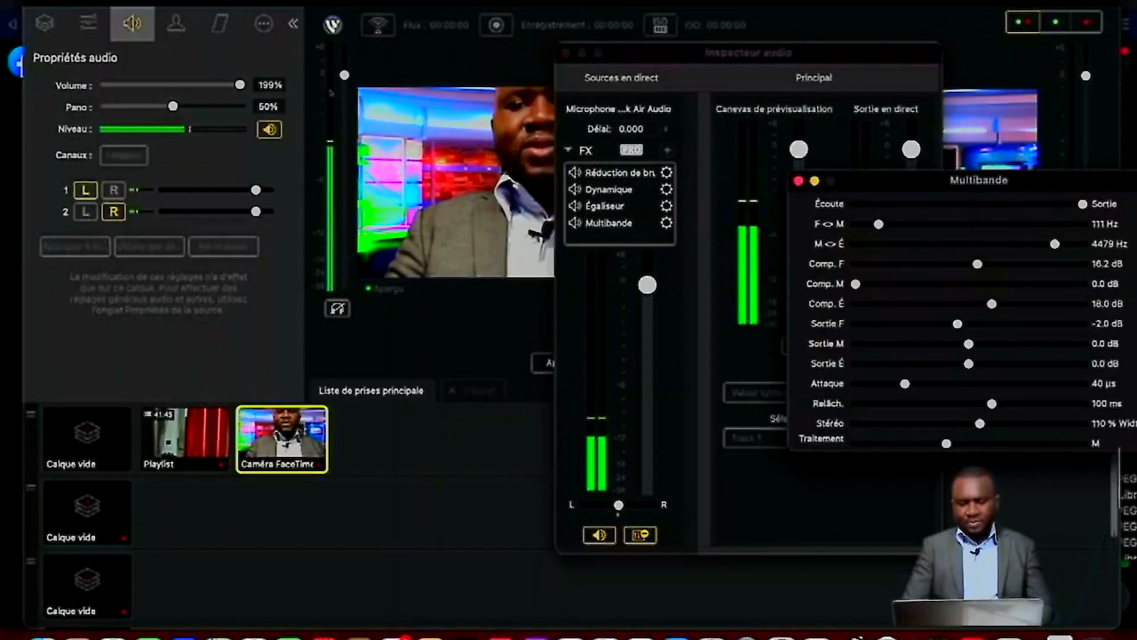
left_click_drag(912, 180, 783, 76)
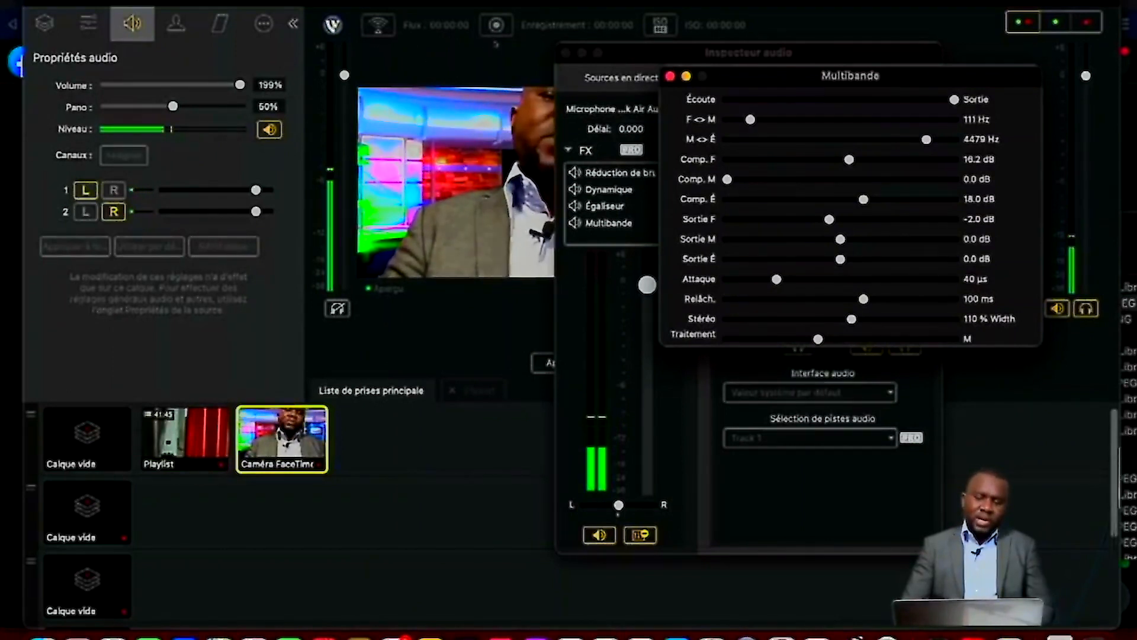
mouse_move(751, 119)
left_mouse_down()
mouse_move(768, 120)
mouse_move(752, 120)
left_mouse_up()
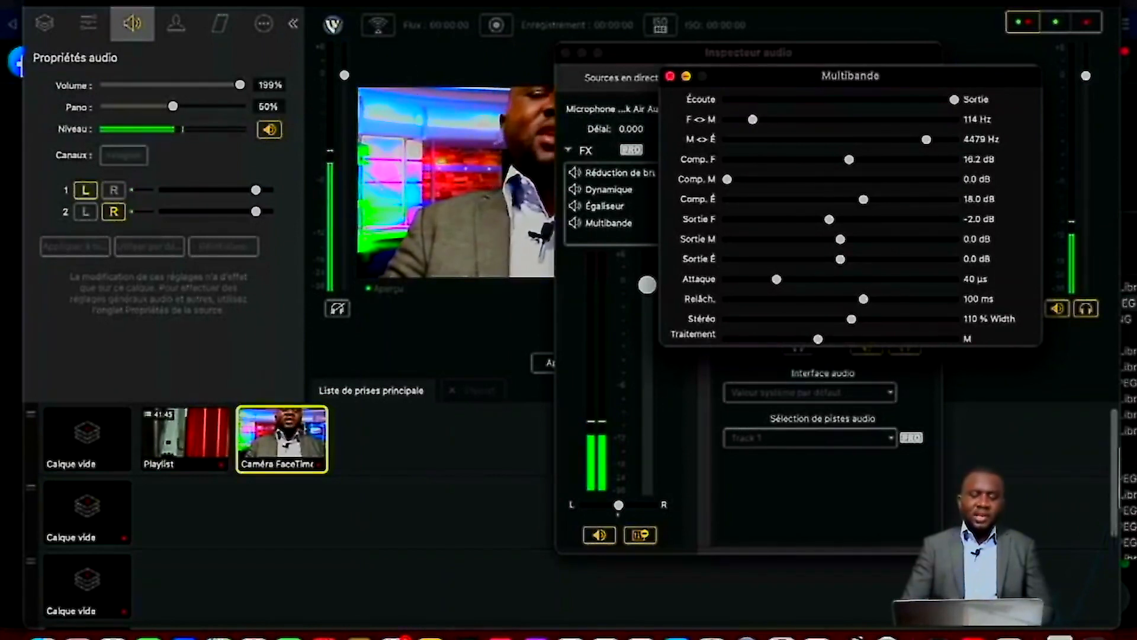
left_click(670, 76)
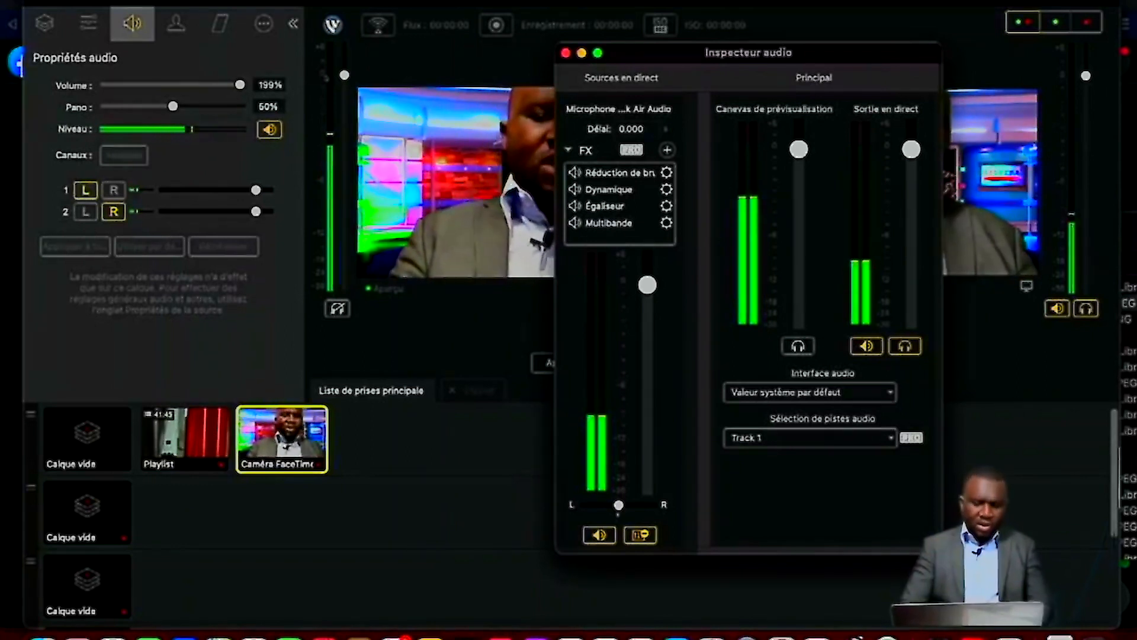
left_click(566, 53)
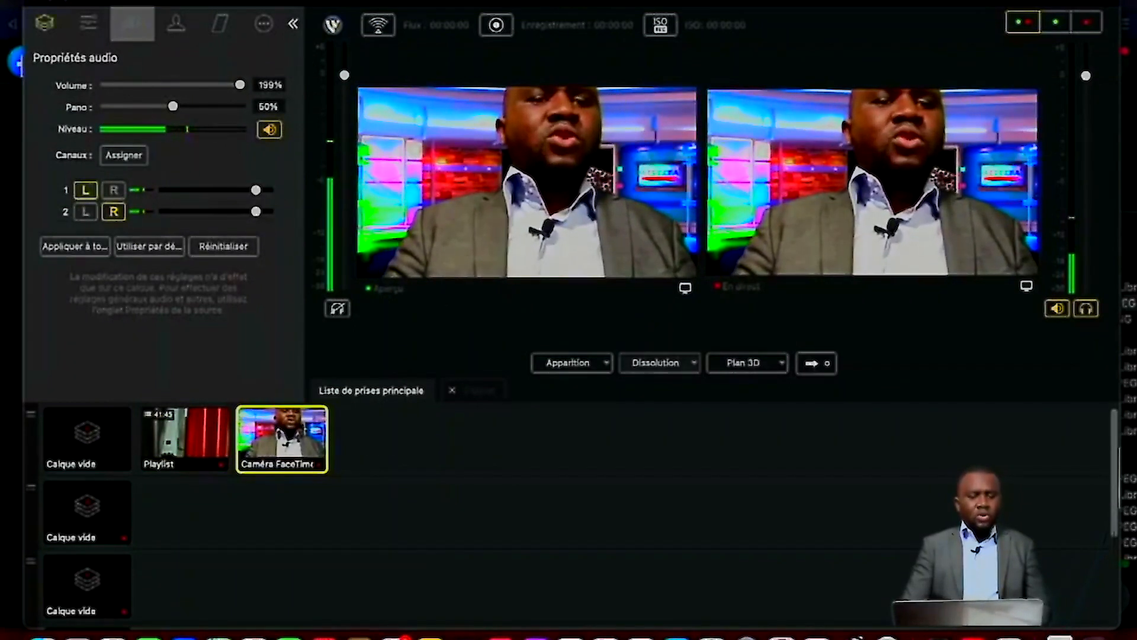
Add a Texte overlay layer to the camera shot and place it in the lower-left part of the picture.
left_click(45, 24)
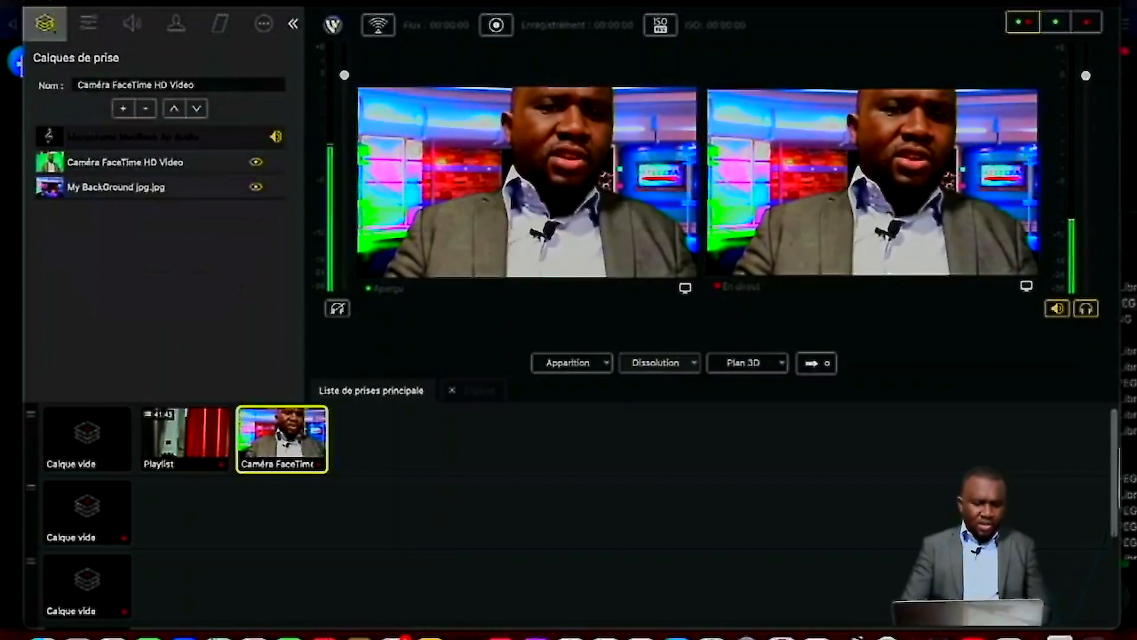
left_click(123, 109)
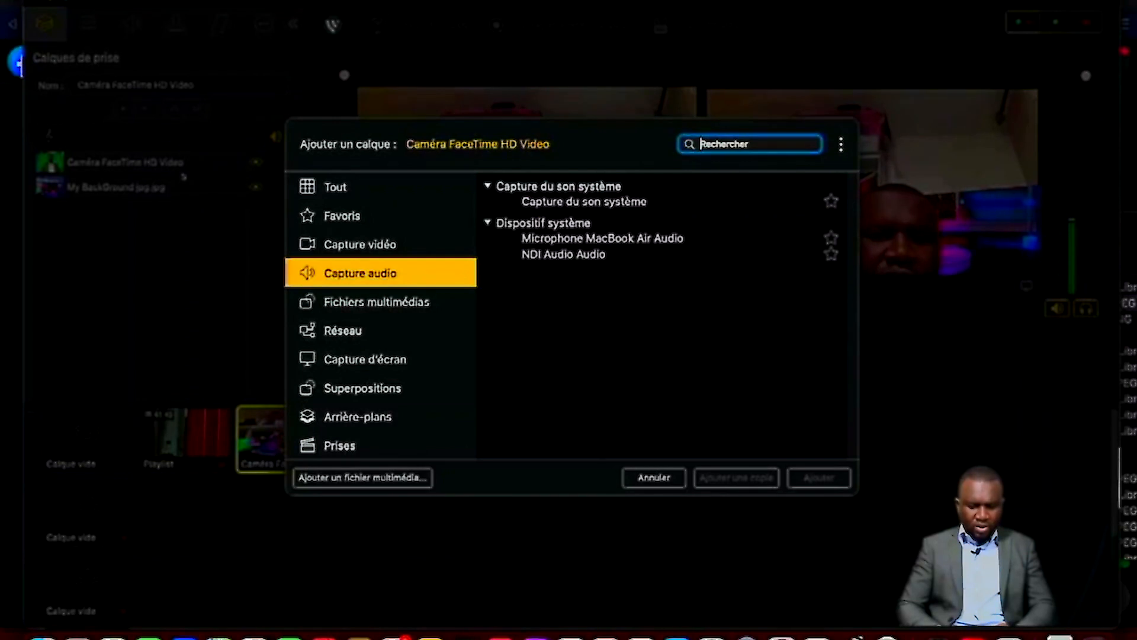
left_click(362, 388)
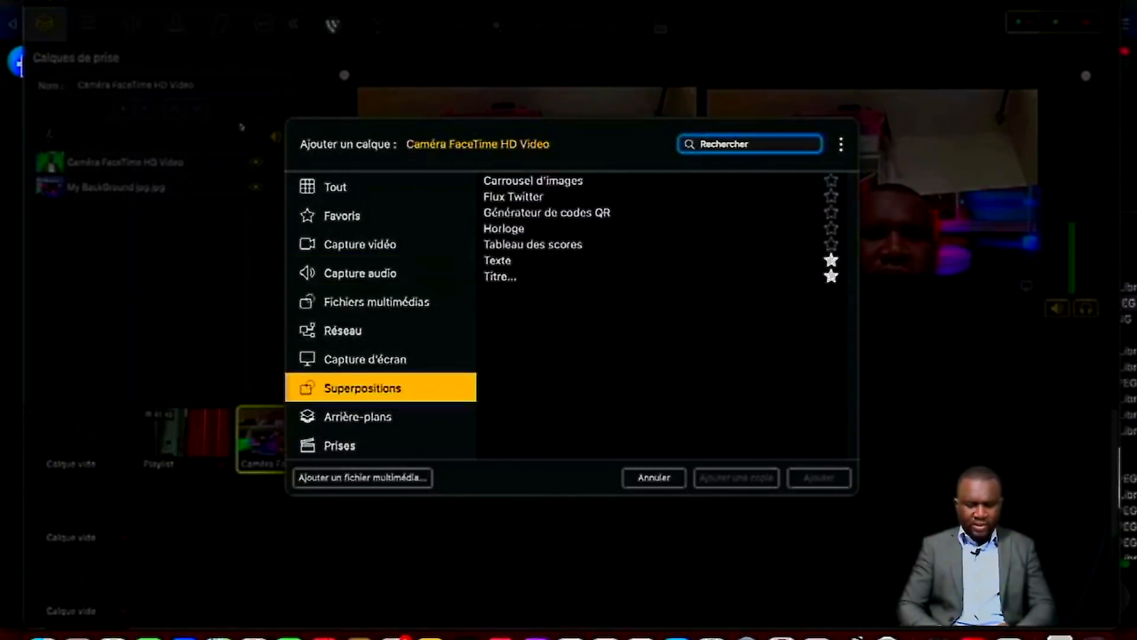
double_click(499, 260)
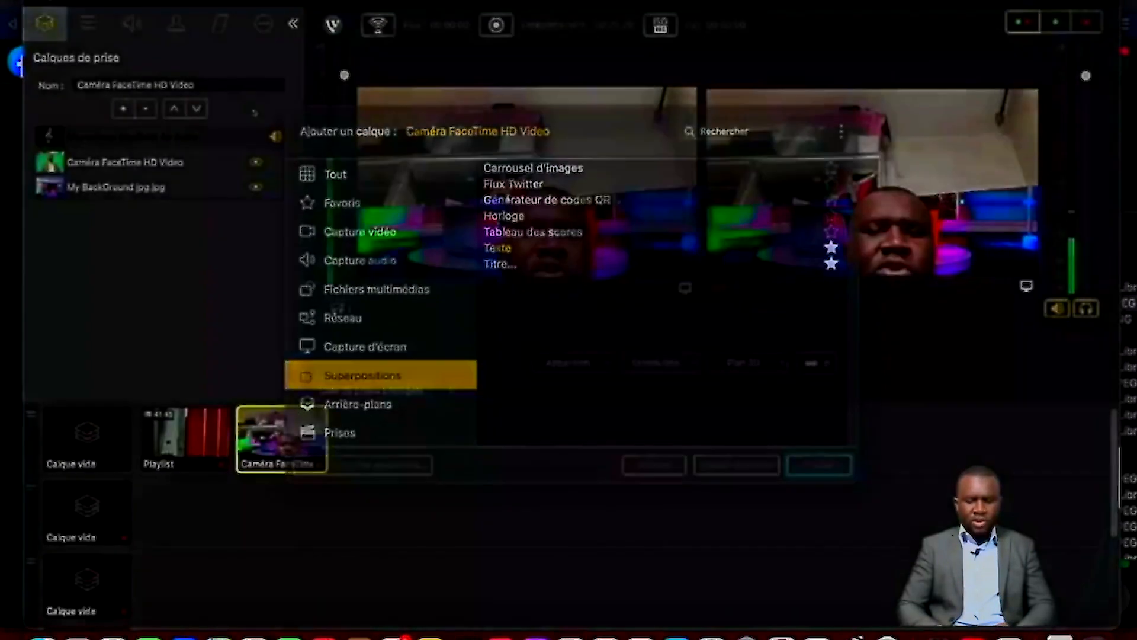
left_click_drag(527, 182, 445, 261)
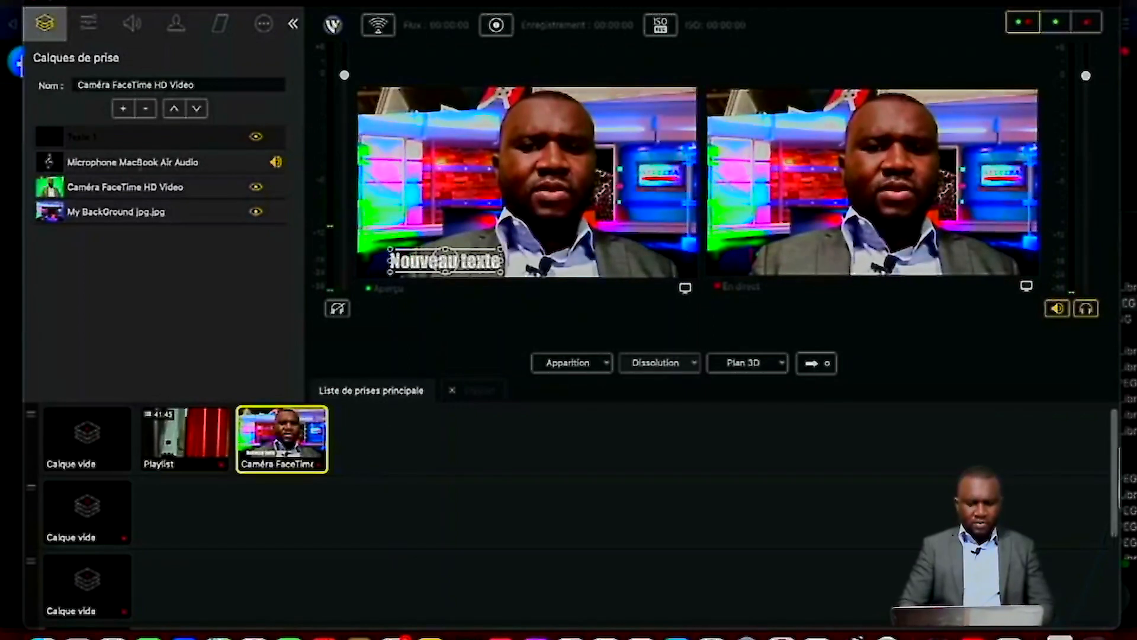
Load the Playlist shot into the preview.
left_click(185, 435)
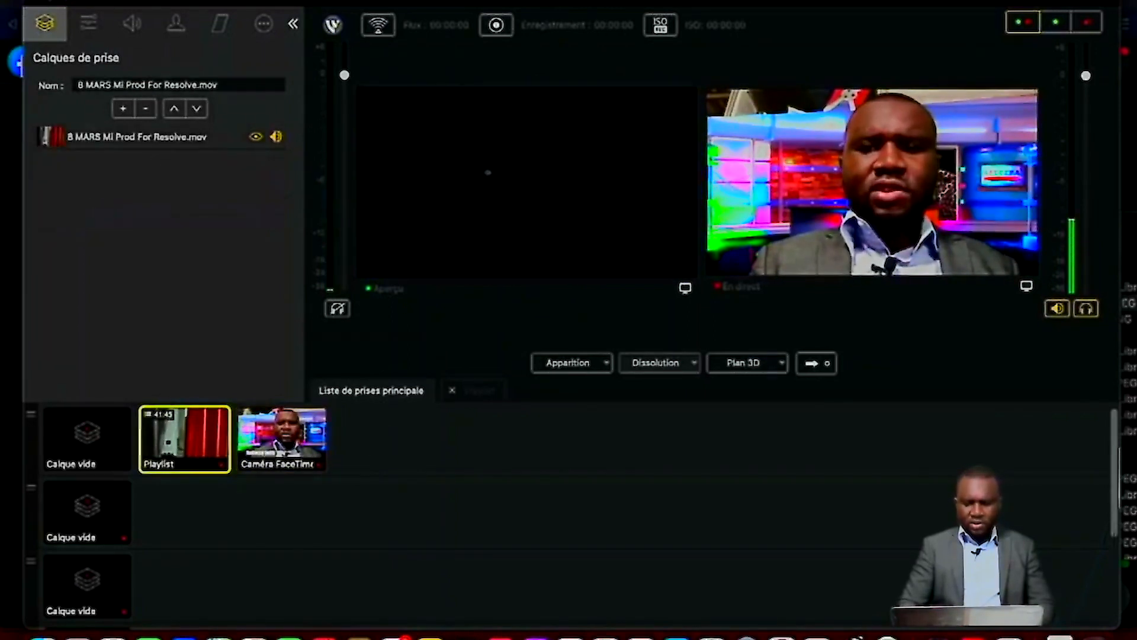